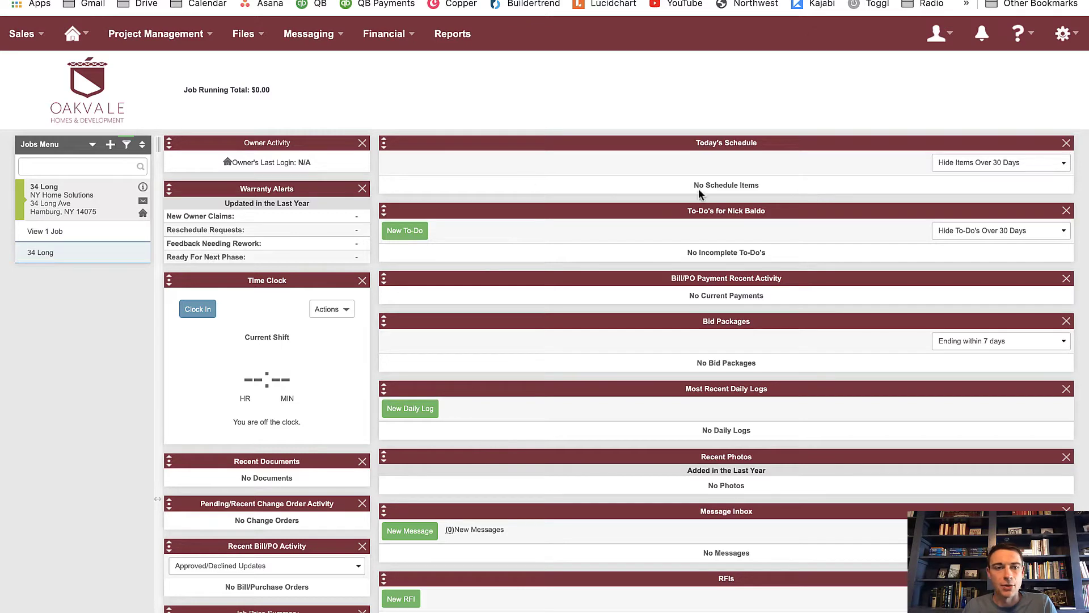
{"action": "left_click", "coordinate": [143, 188]}
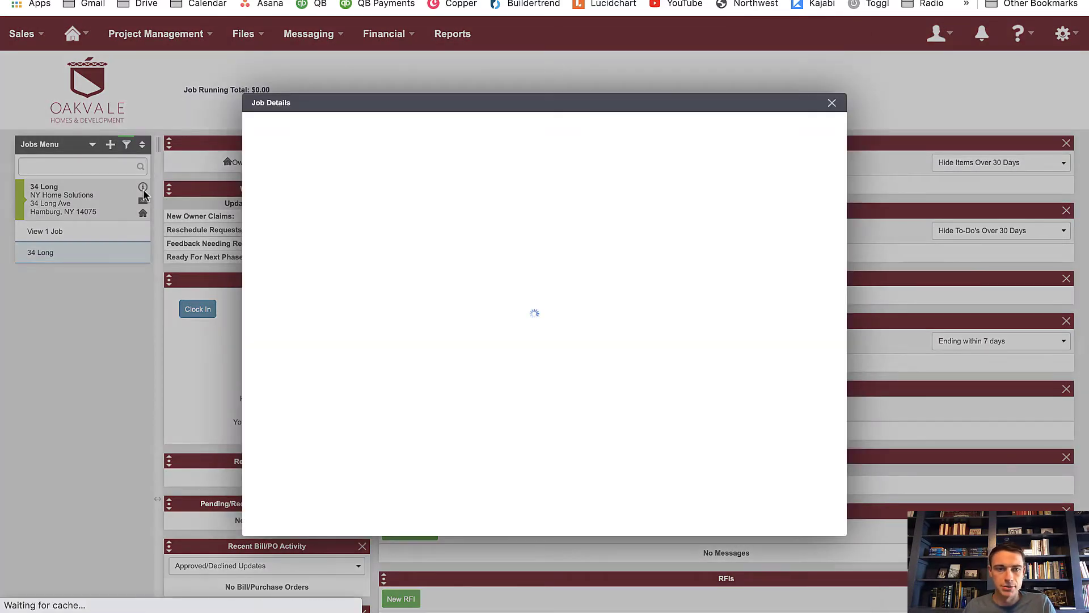
{"action": "scroll", "coordinate": [560, 317], "scroll_direction": "down", "scroll_amount": 5}
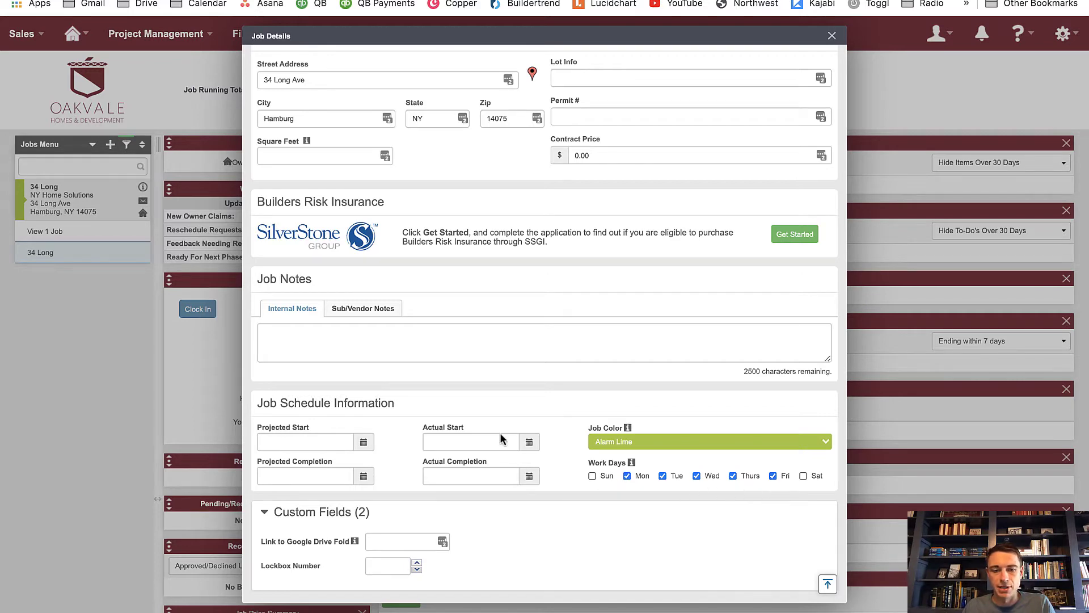
{"action": "scroll", "coordinate": [513, 442], "scroll_direction": "up", "scroll_amount": 4}
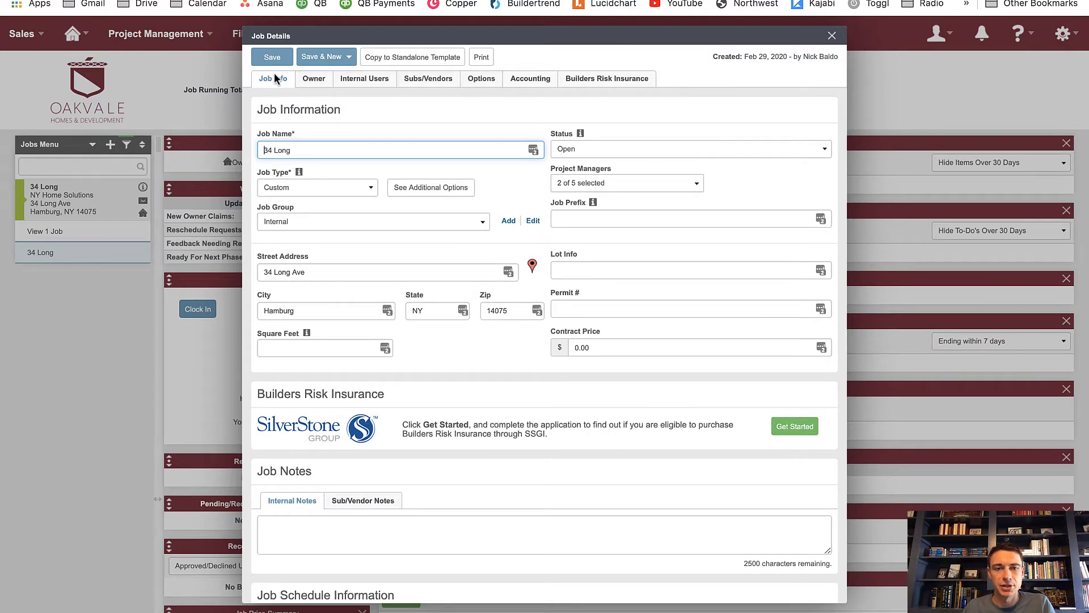
{"action": "left_click", "coordinate": [832, 35]}
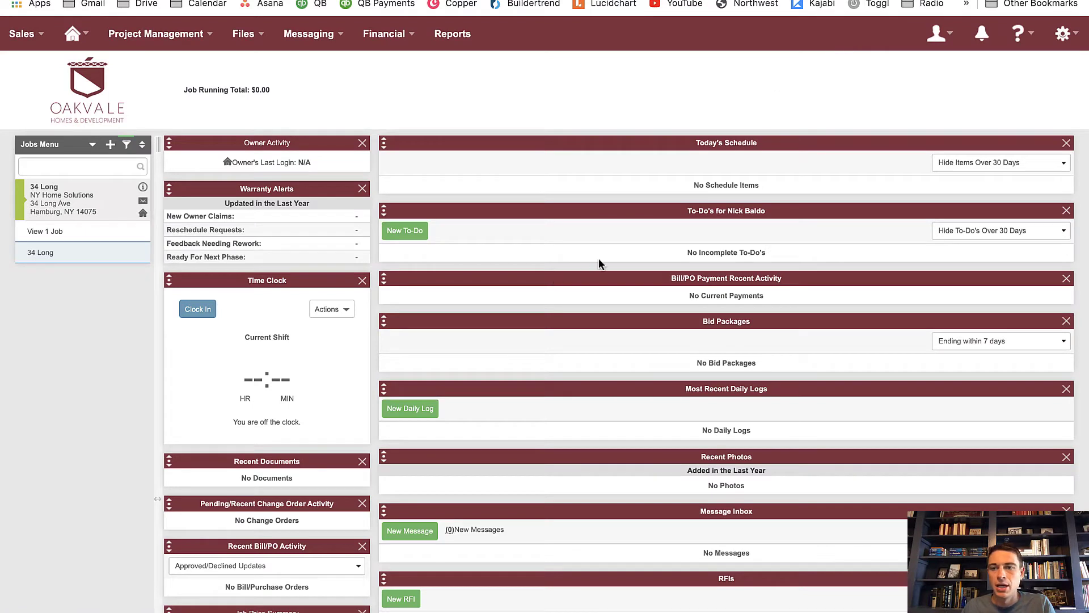
- Open the 34 Long job's schedule and switch it to the empty Gantt chart view
{"action": "left_click", "coordinate": [1019, 34]}
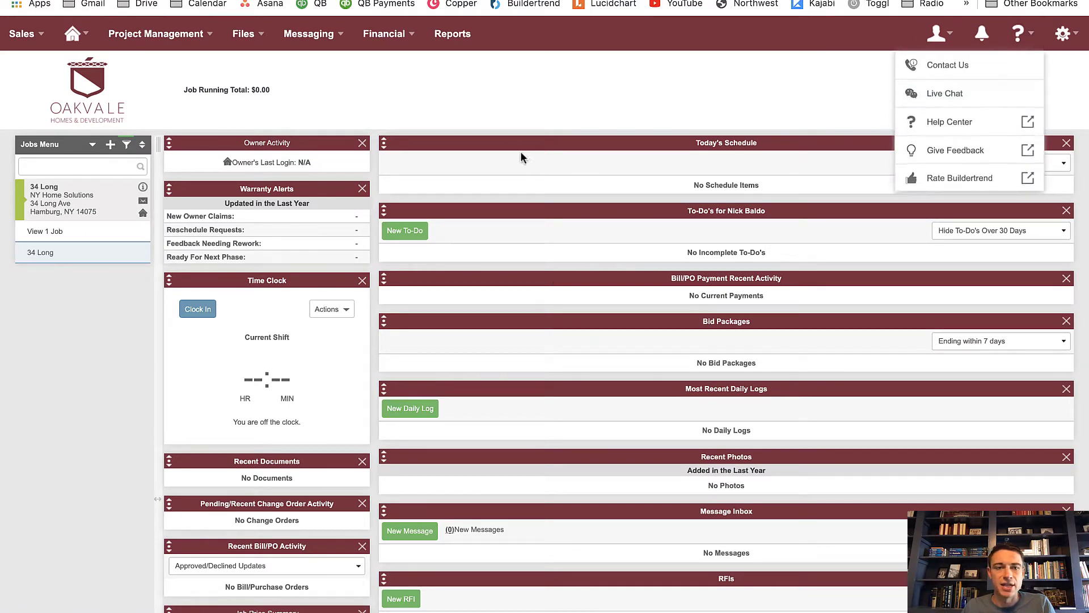
{"action": "mouse_move", "coordinate": [164, 42]}
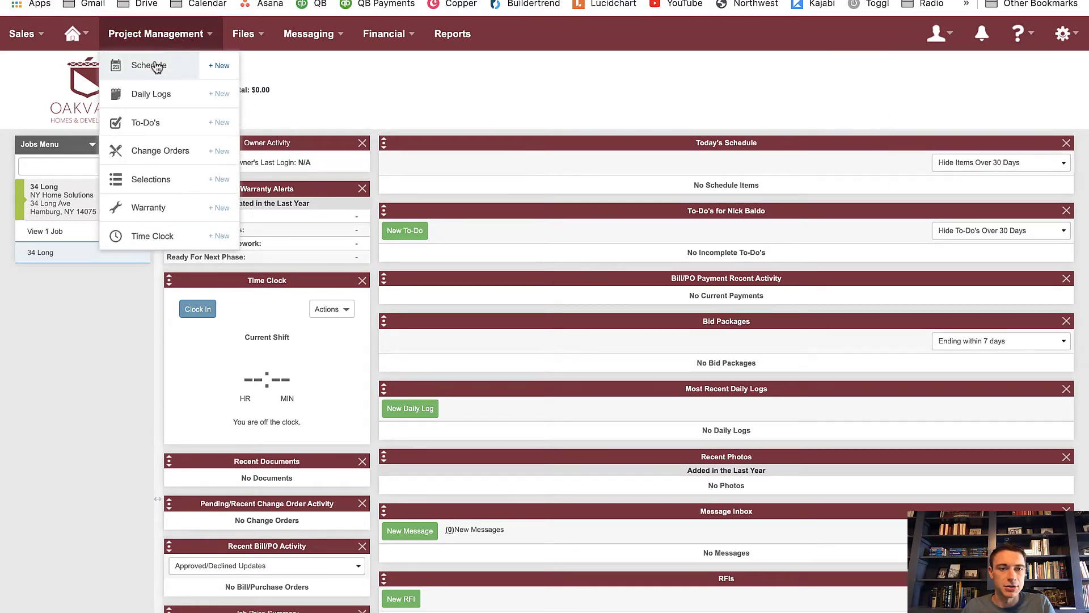
{"action": "left_click", "coordinate": [154, 66]}
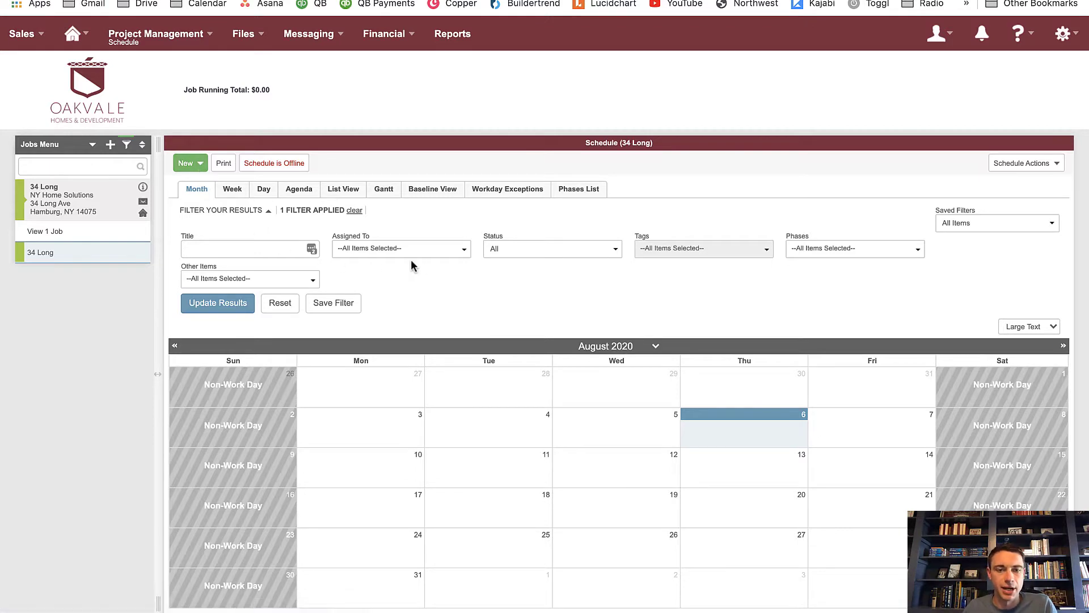
{"action": "scroll", "coordinate": [441, 332], "scroll_direction": "down", "scroll_amount": 1}
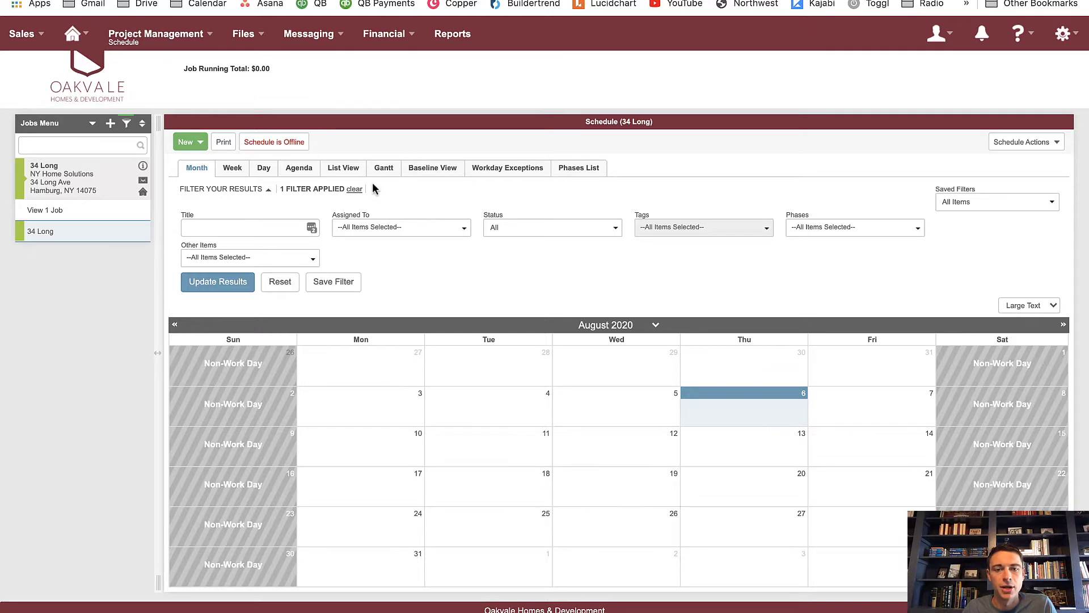
{"action": "left_click", "coordinate": [384, 171]}
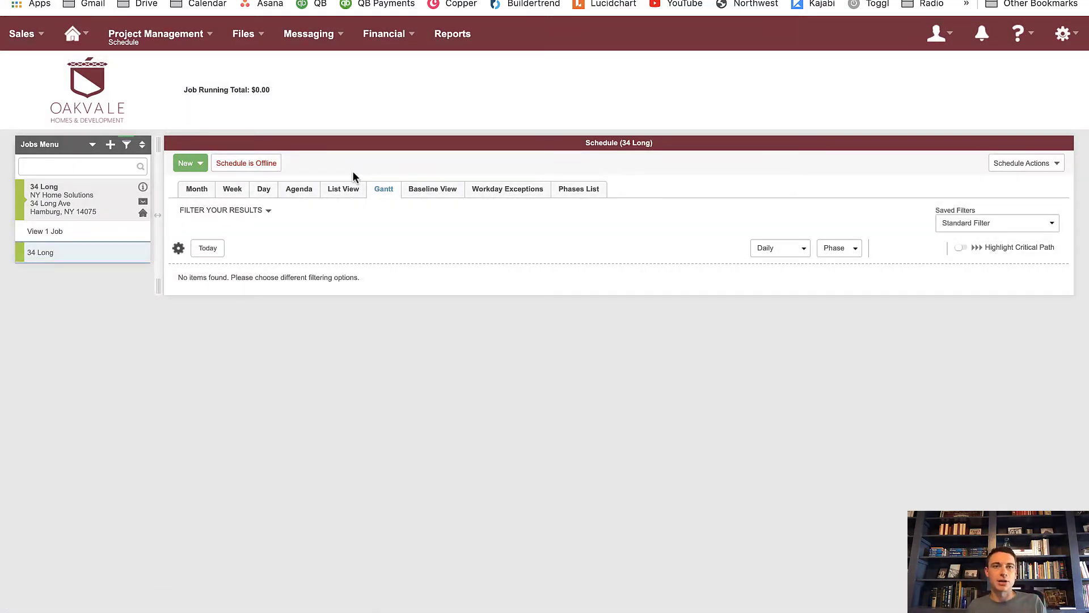
- Create a new schedule item titled 'Demo' lasting 2 work days
{"action": "left_click", "coordinate": [197, 164]}
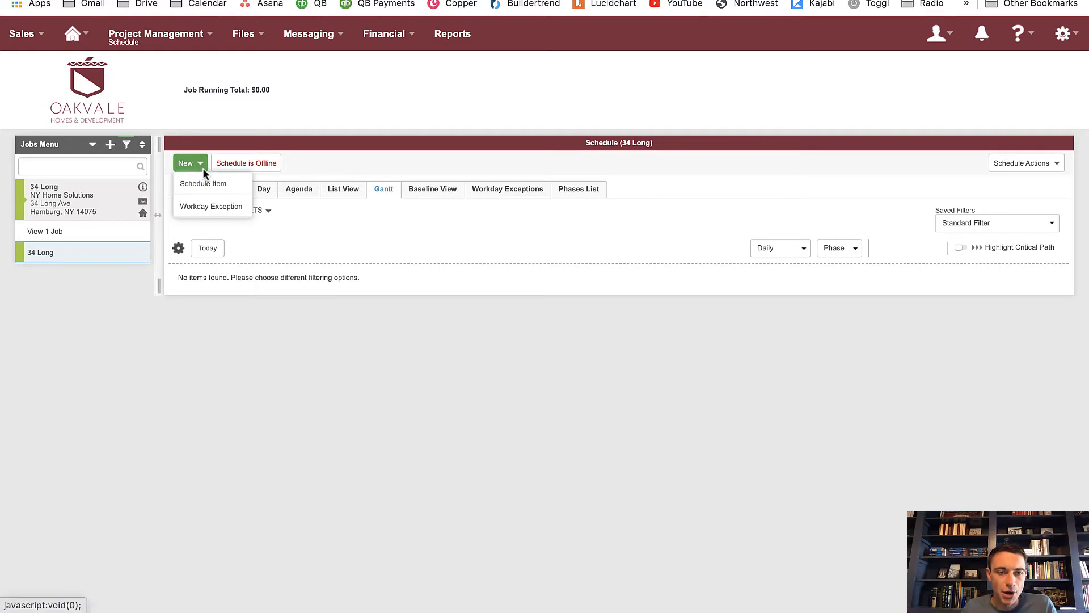
{"action": "left_click", "coordinate": [203, 185]}
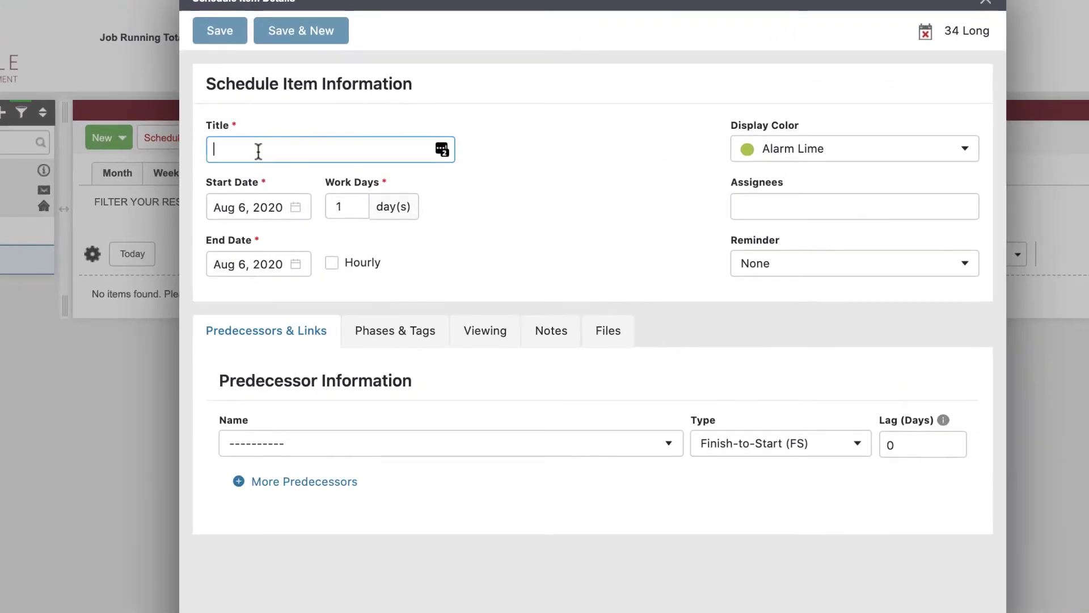
{"action": "left_click", "coordinate": [308, 175]}
{"action": "type", "text": "Demo"}
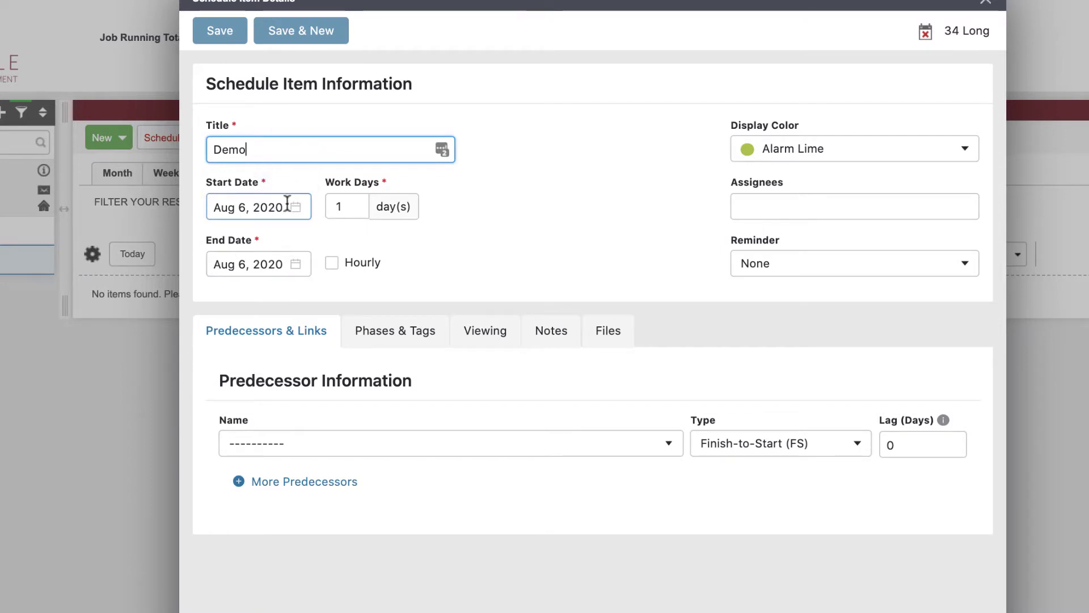
{"action": "left_click", "coordinate": [353, 215]}
{"action": "left_click", "coordinate": [361, 203]}
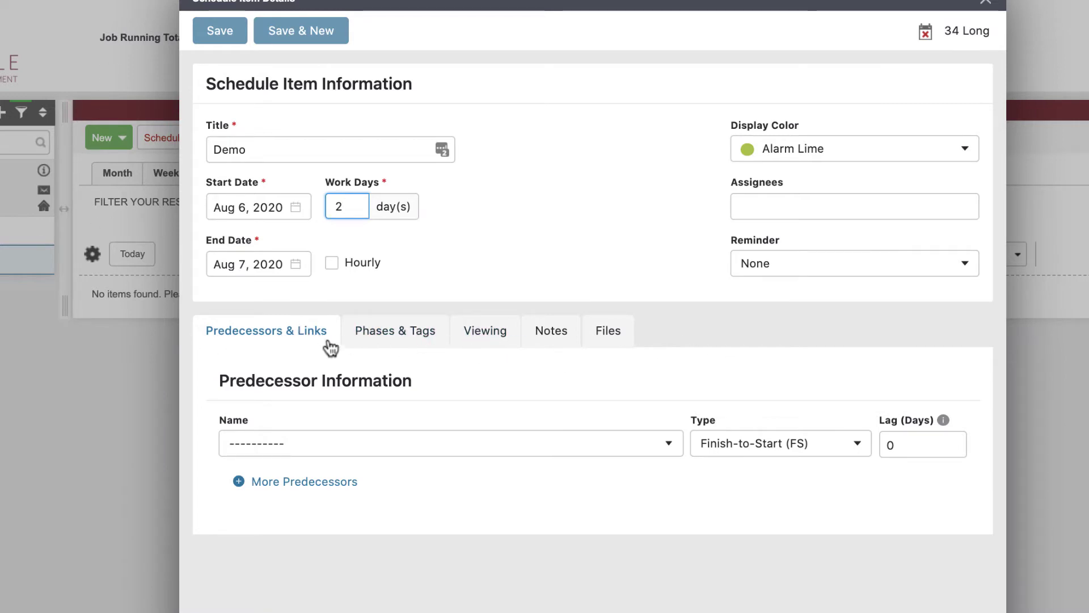
- Assign Demo to the Demo & Rough Ins phase and save it
{"action": "left_click", "coordinate": [405, 341]}
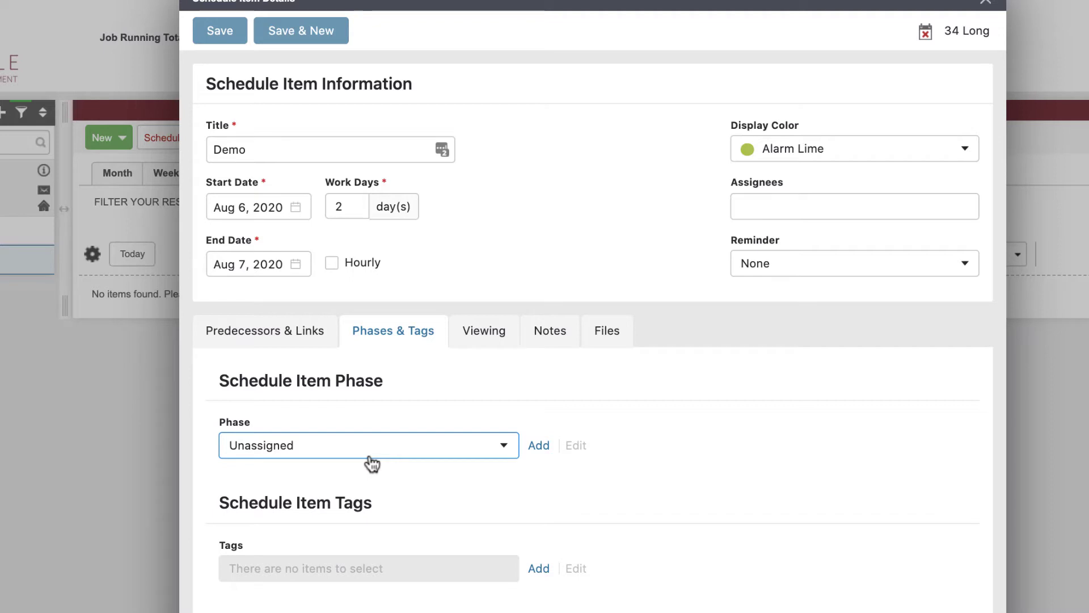
{"action": "left_click", "coordinate": [374, 449]}
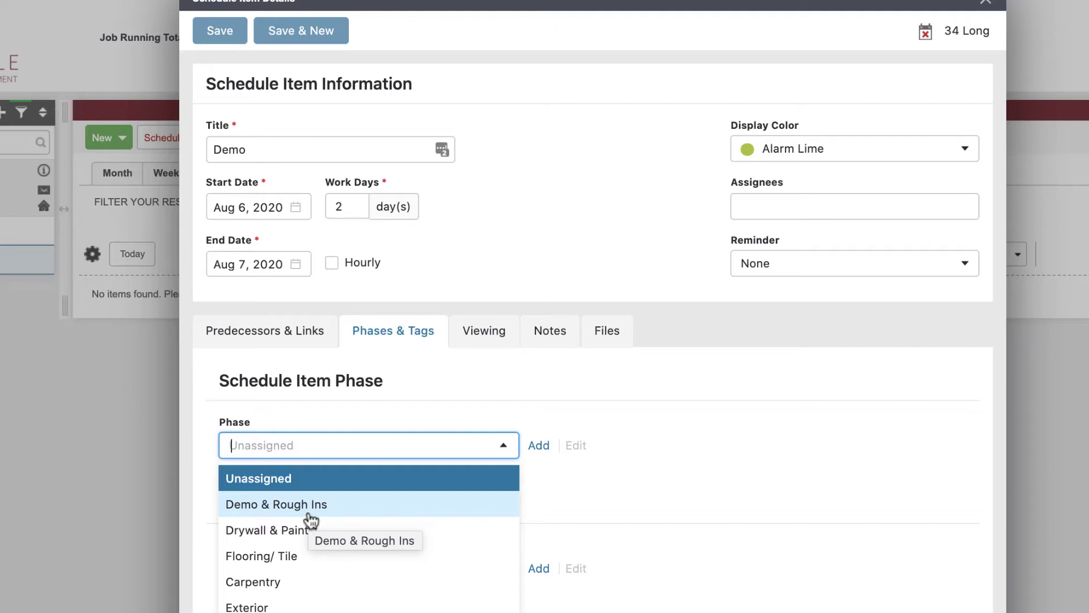
{"action": "left_click", "coordinate": [310, 514]}
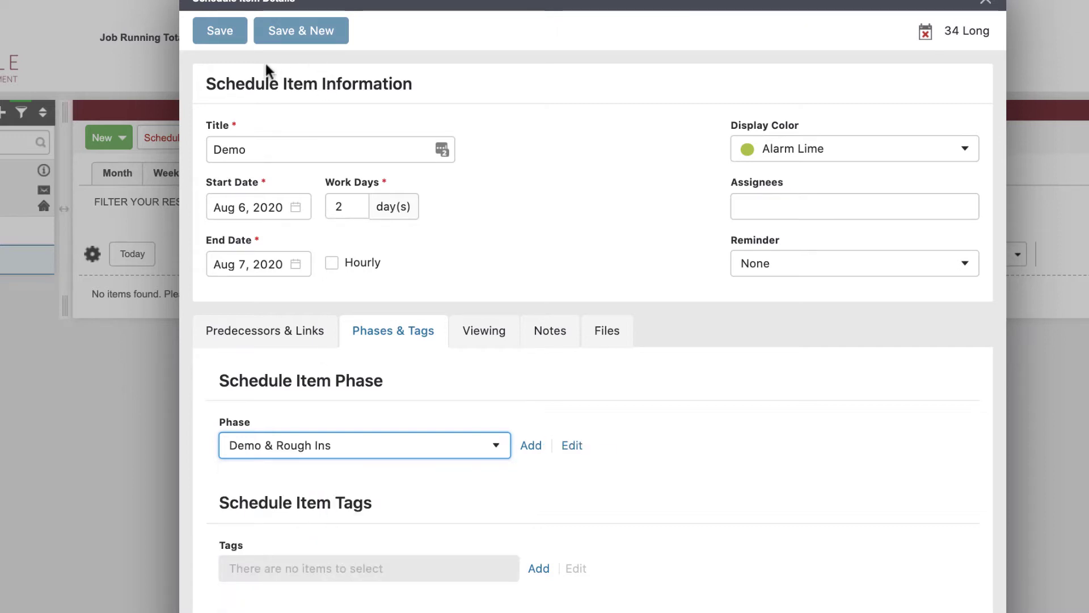
{"action": "left_click", "coordinate": [237, 31]}
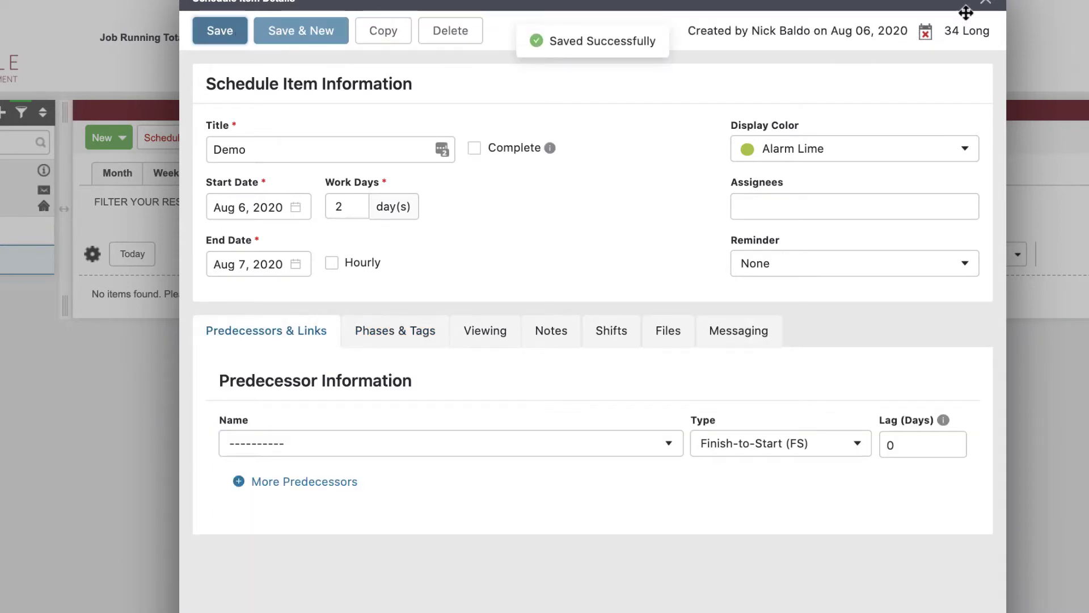
{"action": "left_click", "coordinate": [986, 2]}
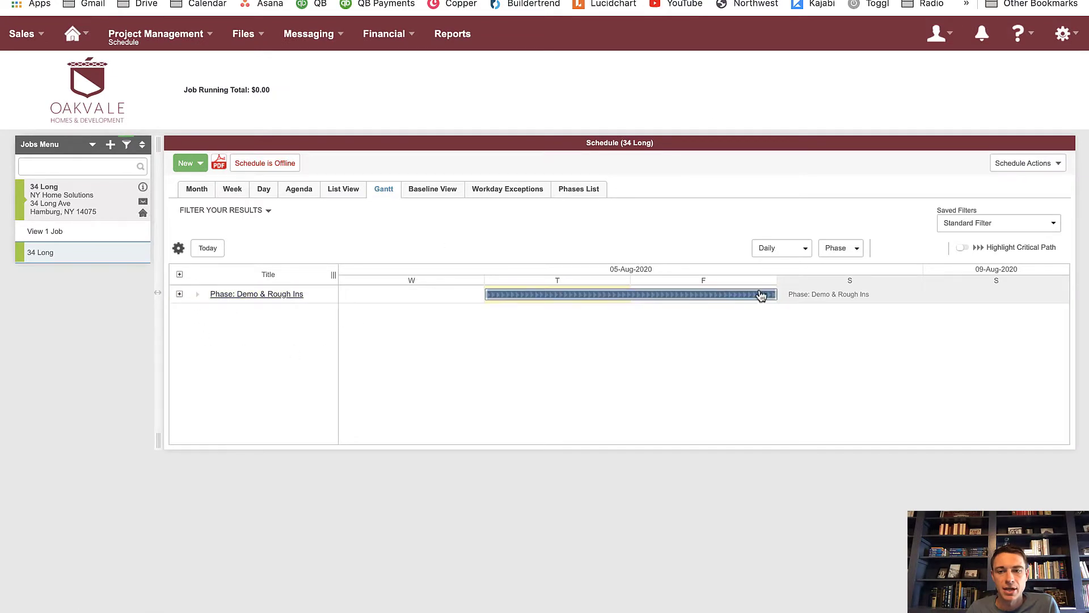
- Expand Demo & Rough Ins, group the Gantt by Items, and open Builder Setup & Configuration
{"action": "left_click", "coordinate": [179, 294]}
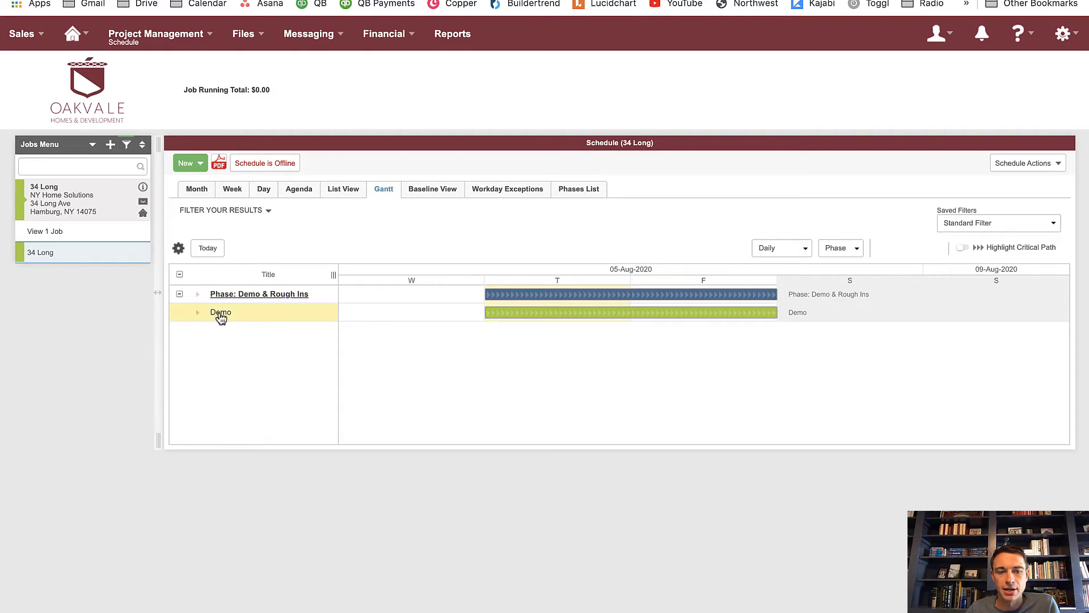
{"action": "left_click", "coordinate": [851, 253]}
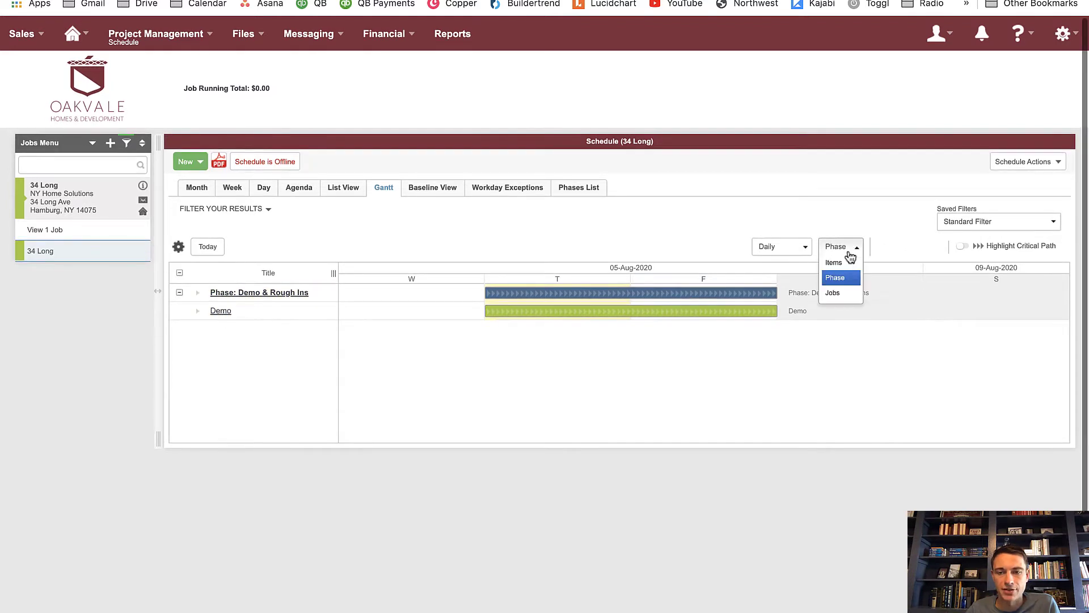
{"action": "left_click", "coordinate": [845, 263]}
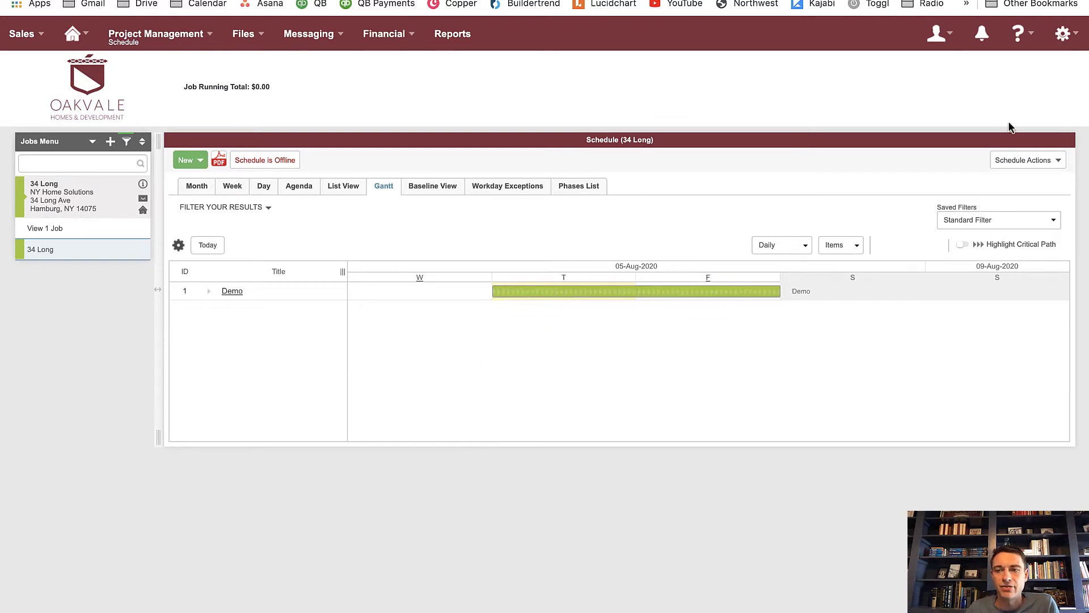
{"action": "left_click", "coordinate": [1065, 51]}
{"action": "left_click", "coordinate": [1033, 62]}
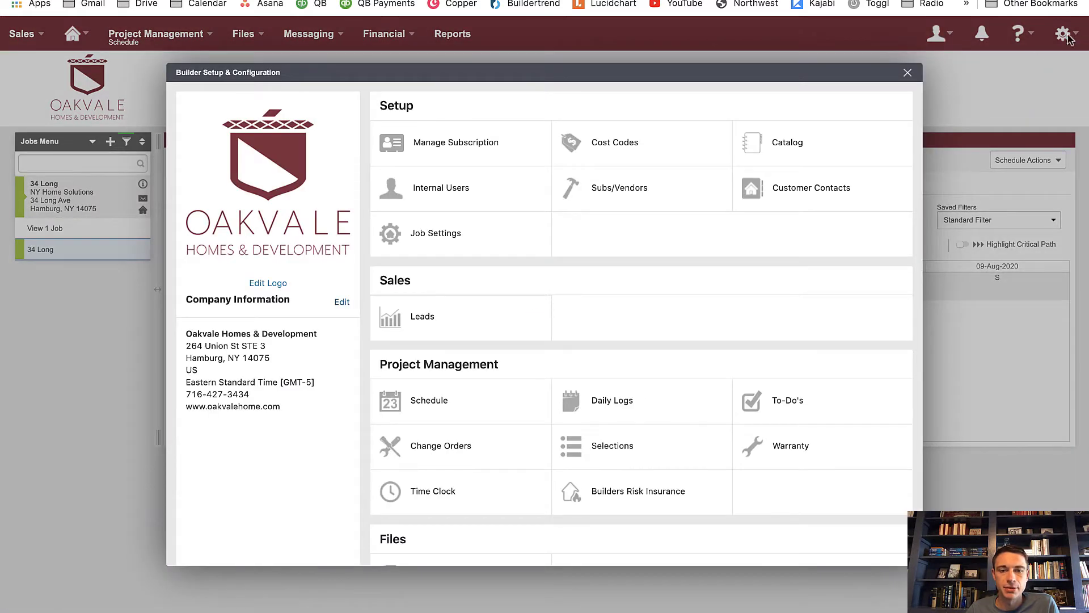
- Review the Phases table in Schedule Setup, then close it to return to the Gantt
{"action": "left_click", "coordinate": [425, 406]}
{"action": "scroll", "coordinate": [420, 408], "scroll_direction": "down", "scroll_amount": 7}
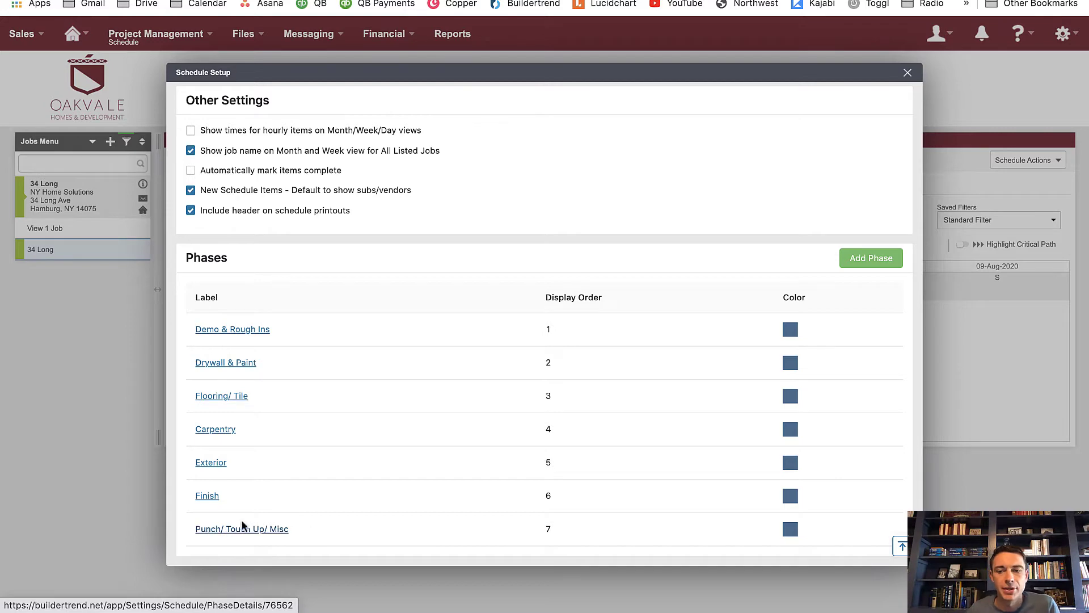
{"action": "scroll", "coordinate": [489, 385], "scroll_direction": "up", "scroll_amount": 7}
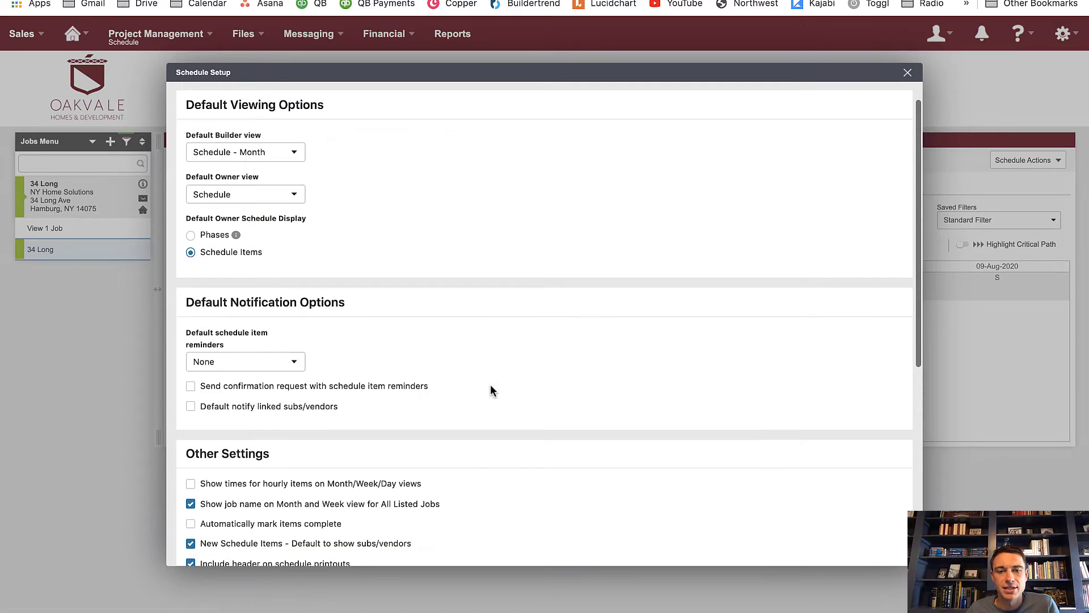
{"action": "scroll", "coordinate": [491, 390], "scroll_direction": "down", "scroll_amount": 6}
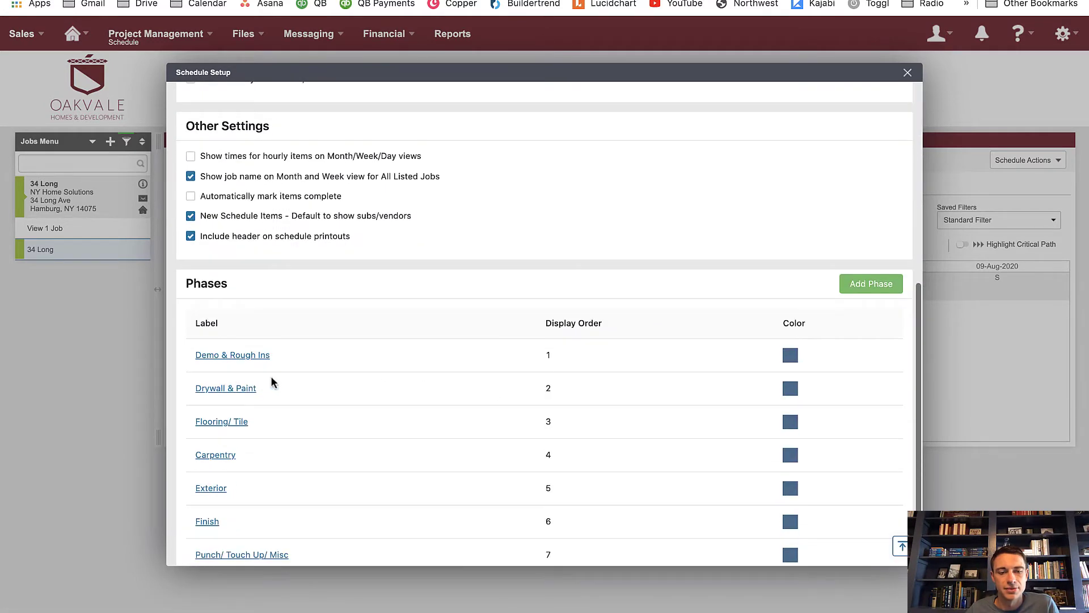
{"action": "left_click", "coordinate": [907, 74]}
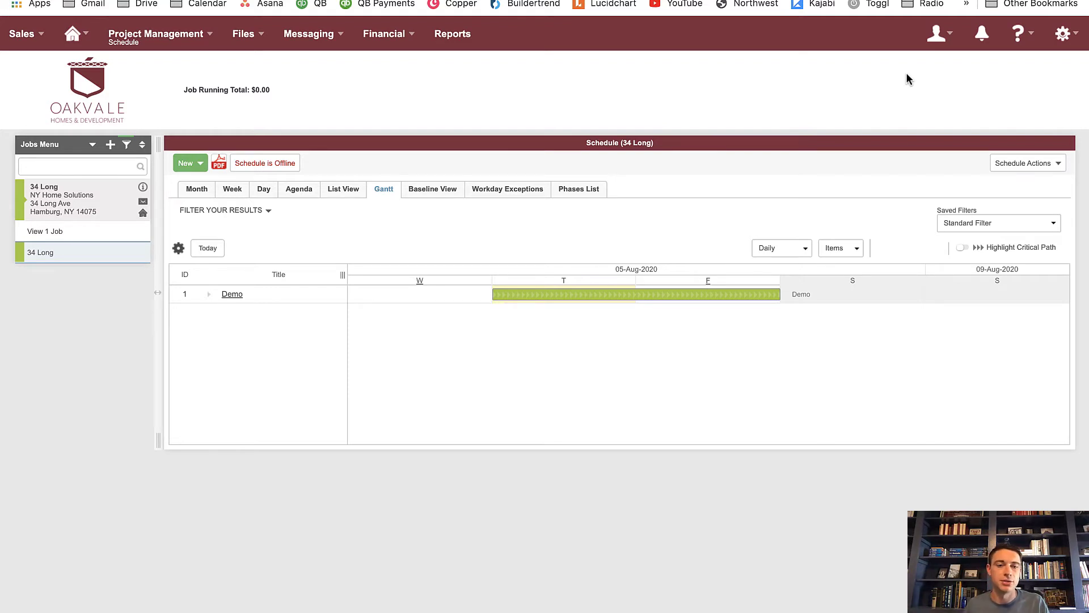
- Create a new schedule item titled 'A - Project Start'
{"action": "left_click", "coordinate": [191, 165]}
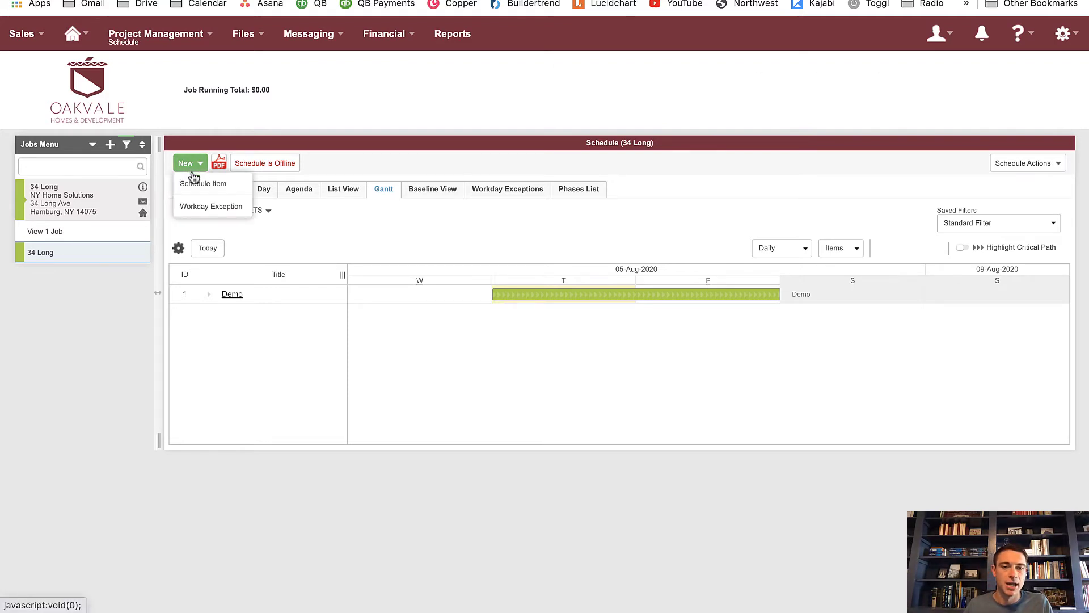
{"action": "left_click", "coordinate": [203, 193]}
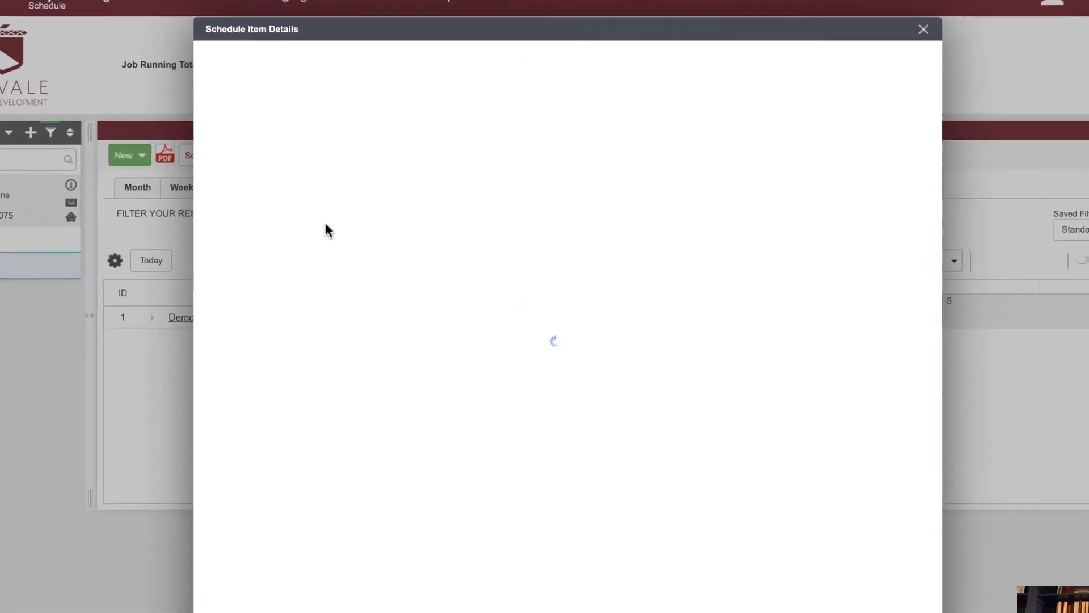
{"action": "left_click", "coordinate": [307, 170]}
{"action": "type", "text": "a"}
{"action": "type", "text": "A - Pro"}
{"action": "type", "text": "ject St"}
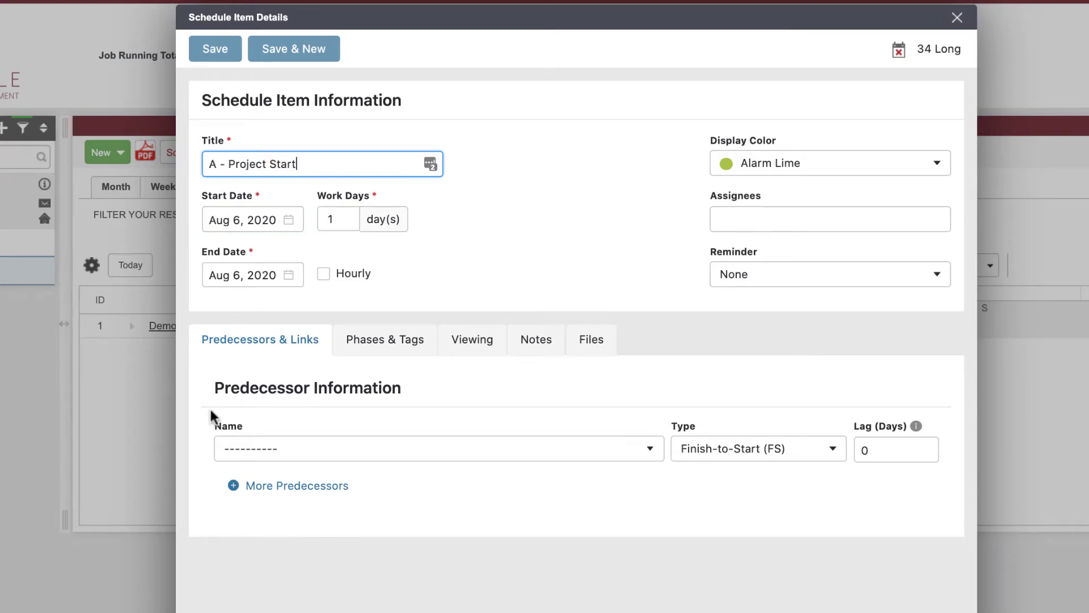
- Assign it to Demo & Rough Ins, start it on Aug 17, 2020, and save
{"action": "left_click", "coordinate": [365, 347]}
{"action": "left_click", "coordinate": [330, 453]}
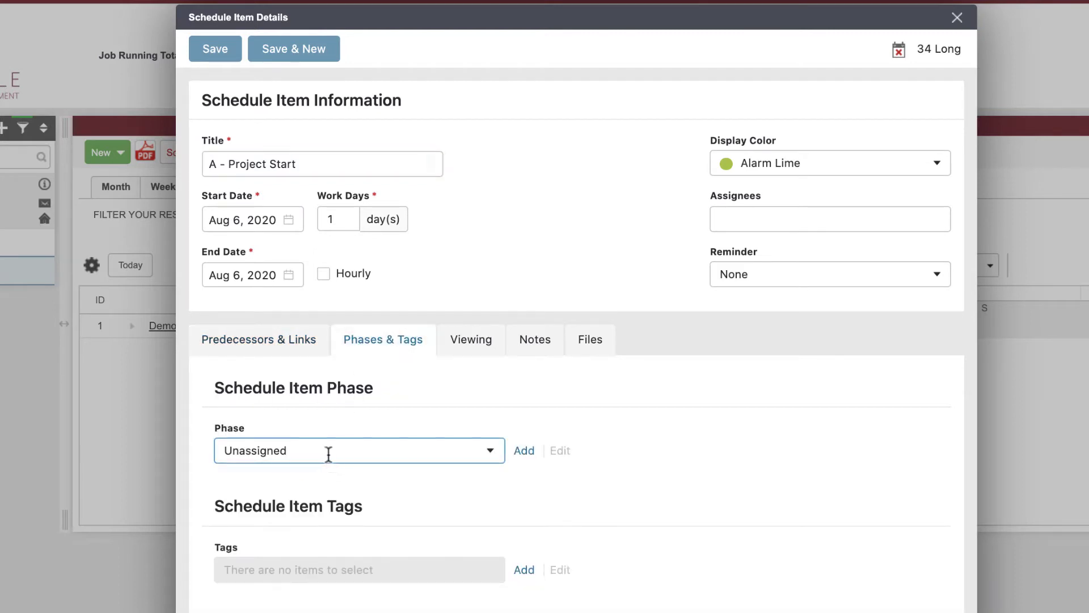
{"action": "left_click", "coordinate": [312, 510]}
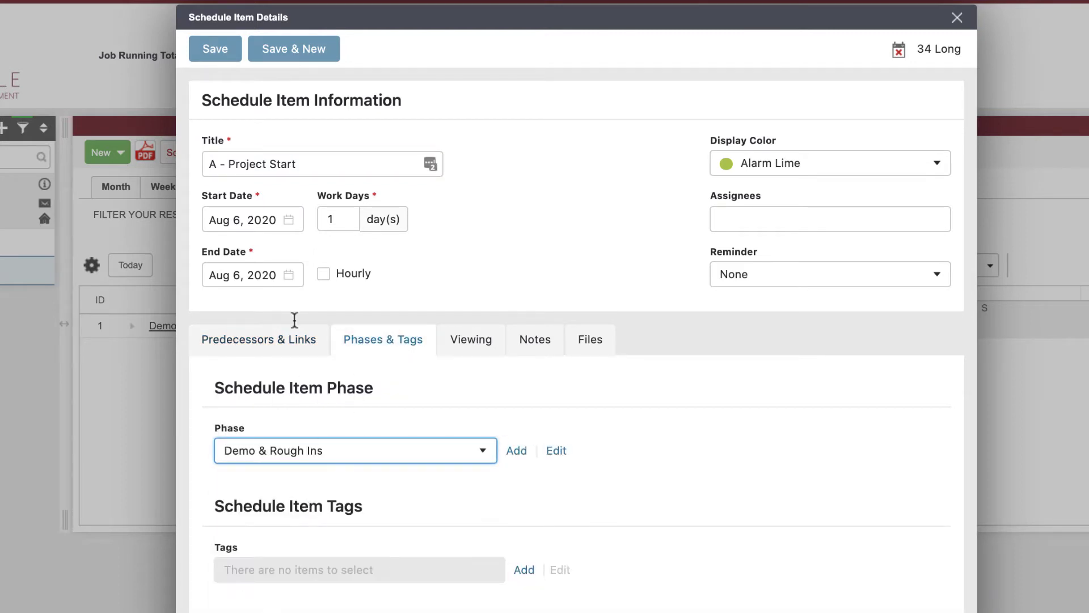
{"action": "left_click", "coordinate": [289, 218]}
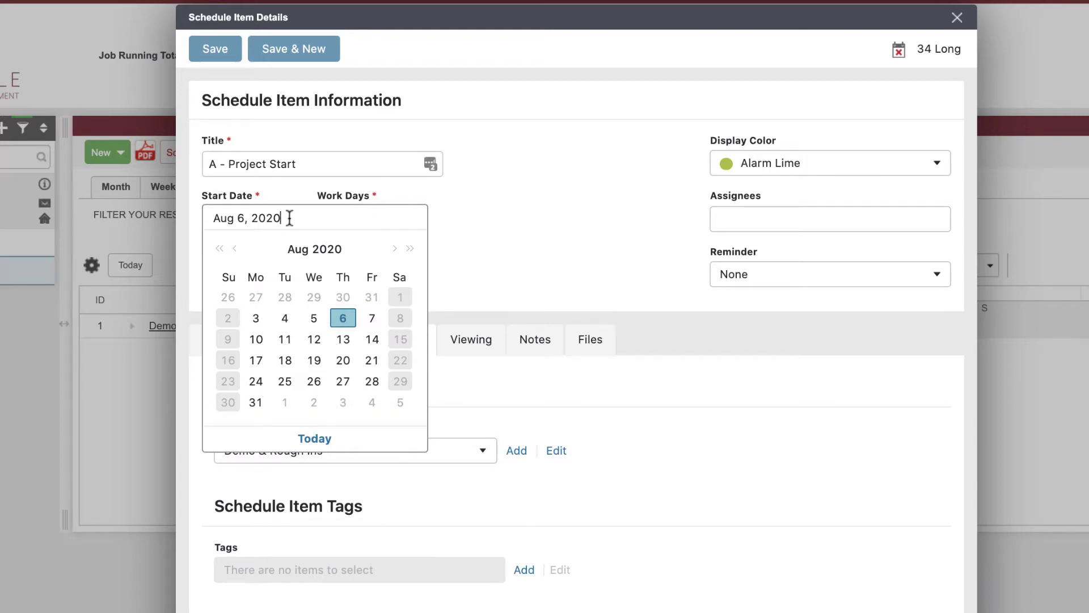
{"action": "left_click", "coordinate": [256, 361]}
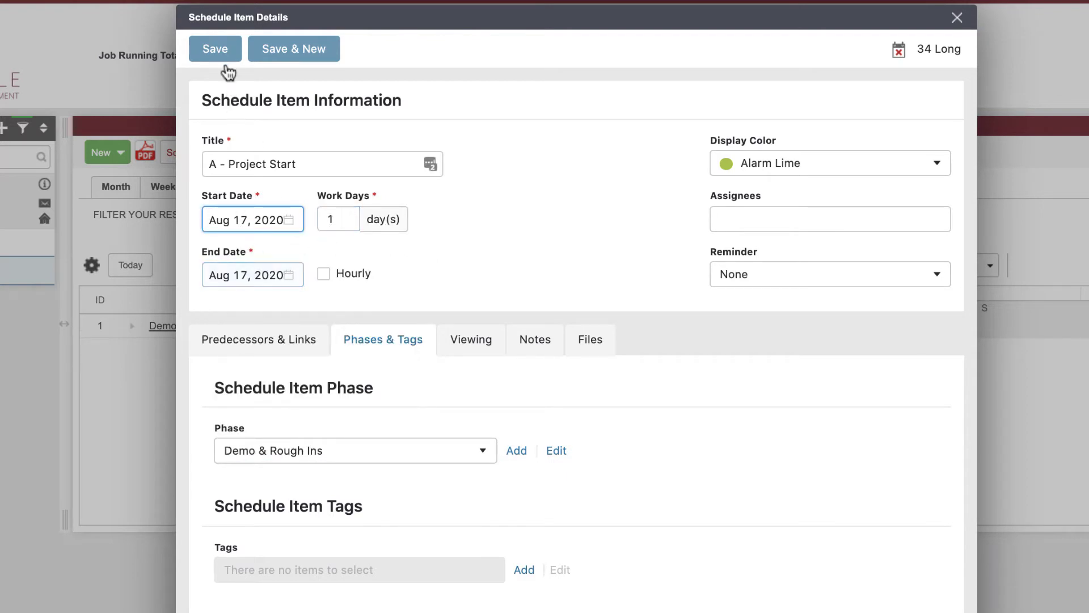
{"action": "left_click", "coordinate": [225, 50]}
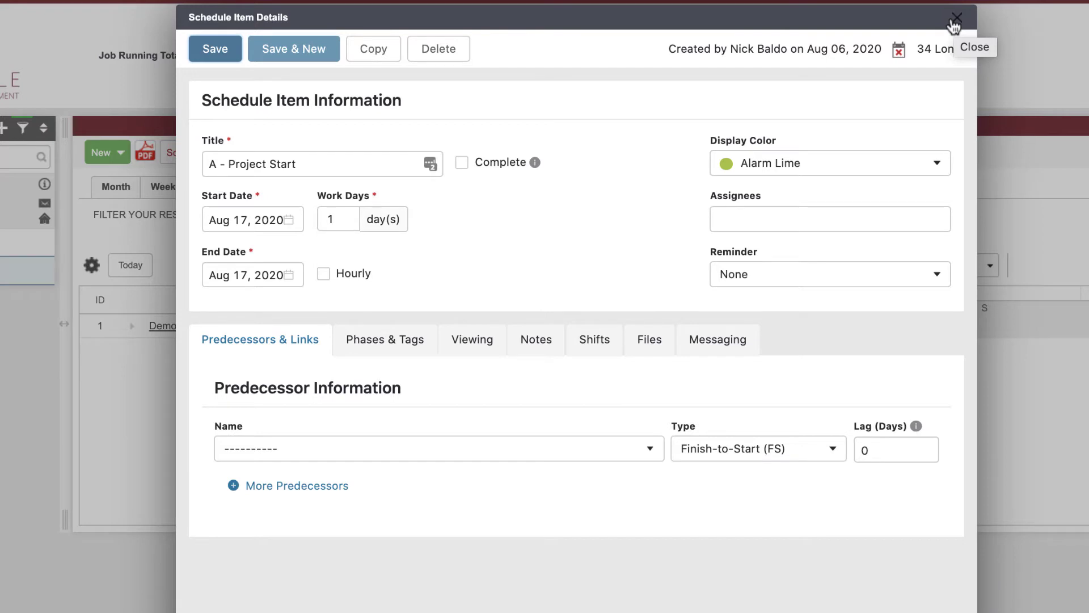
{"action": "left_click", "coordinate": [955, 21]}
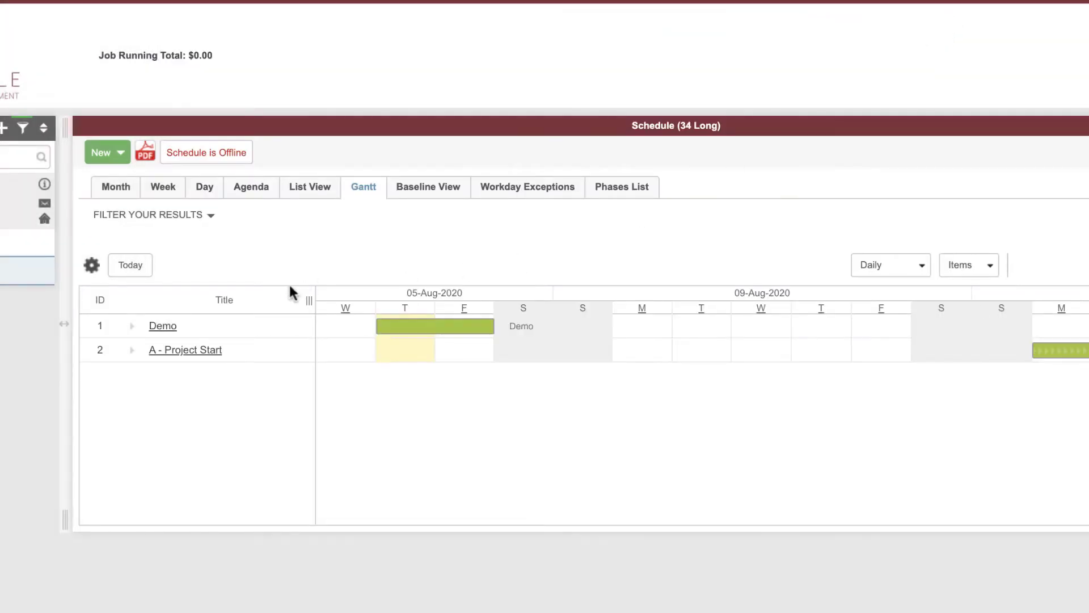
- Make A - Project Start Demo's Finish-to-Start predecessor and save the link
{"action": "left_click", "coordinate": [160, 328]}
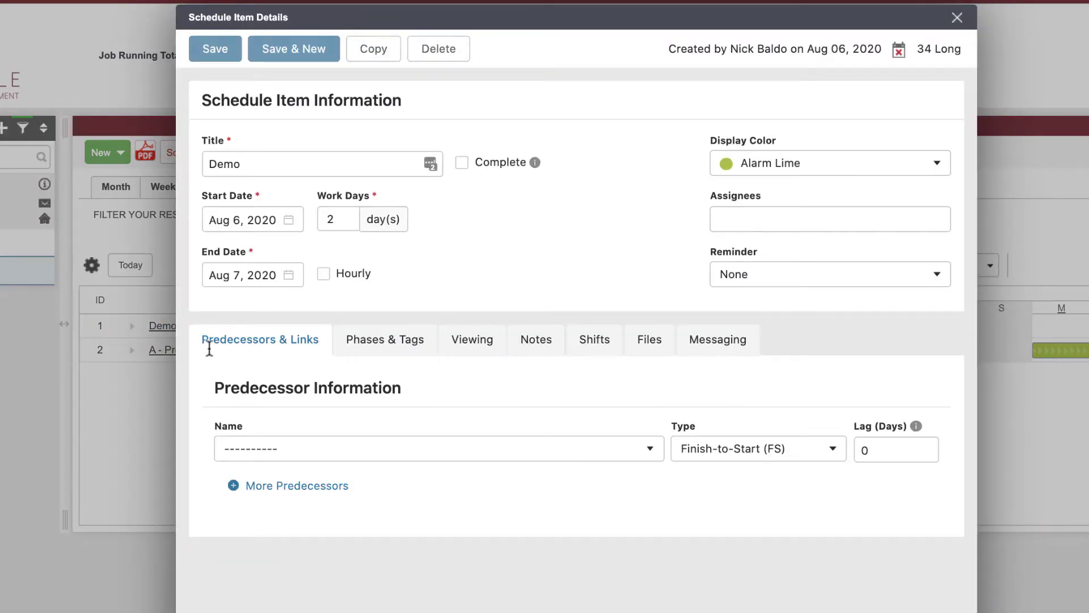
{"action": "left_click", "coordinate": [341, 445]}
{"action": "left_click", "coordinate": [229, 170]}
{"action": "left_click", "coordinate": [278, 223]}
{"action": "left_click", "coordinate": [246, 448]}
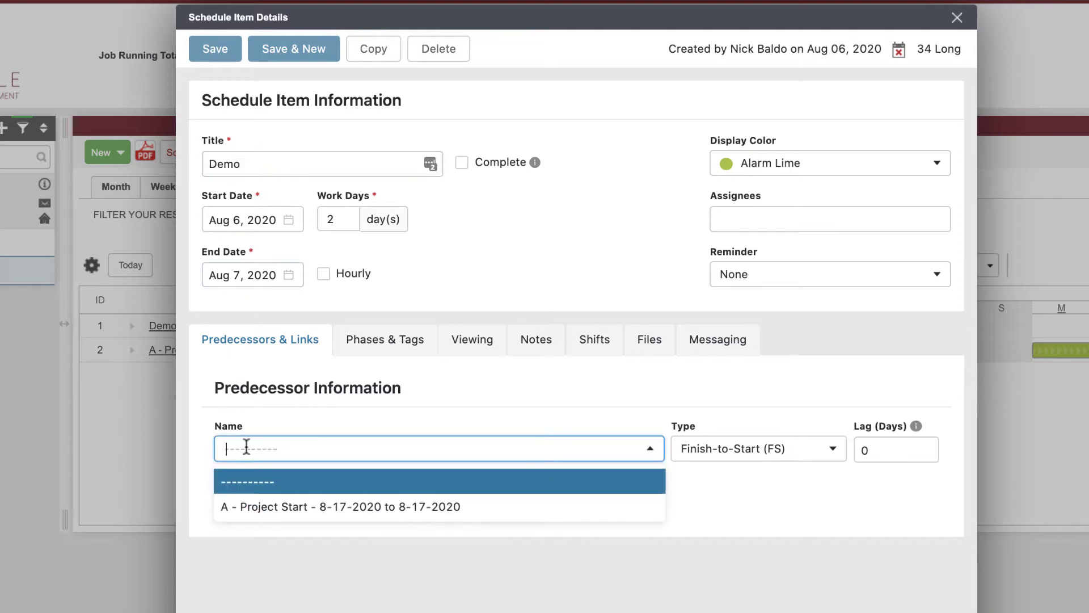
{"action": "left_click", "coordinate": [259, 510]}
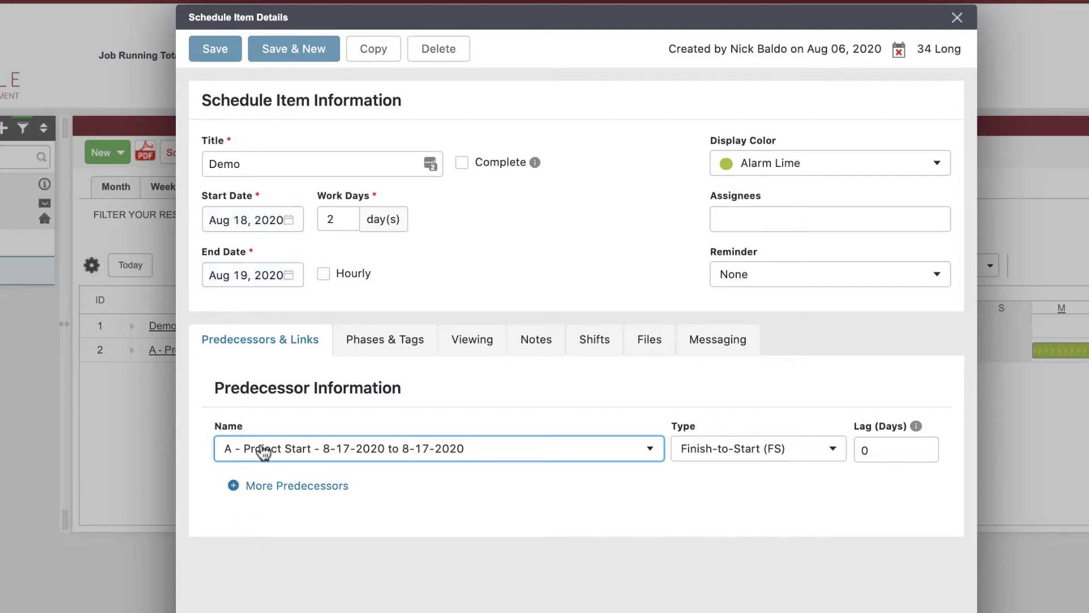
{"action": "left_click", "coordinate": [213, 50]}
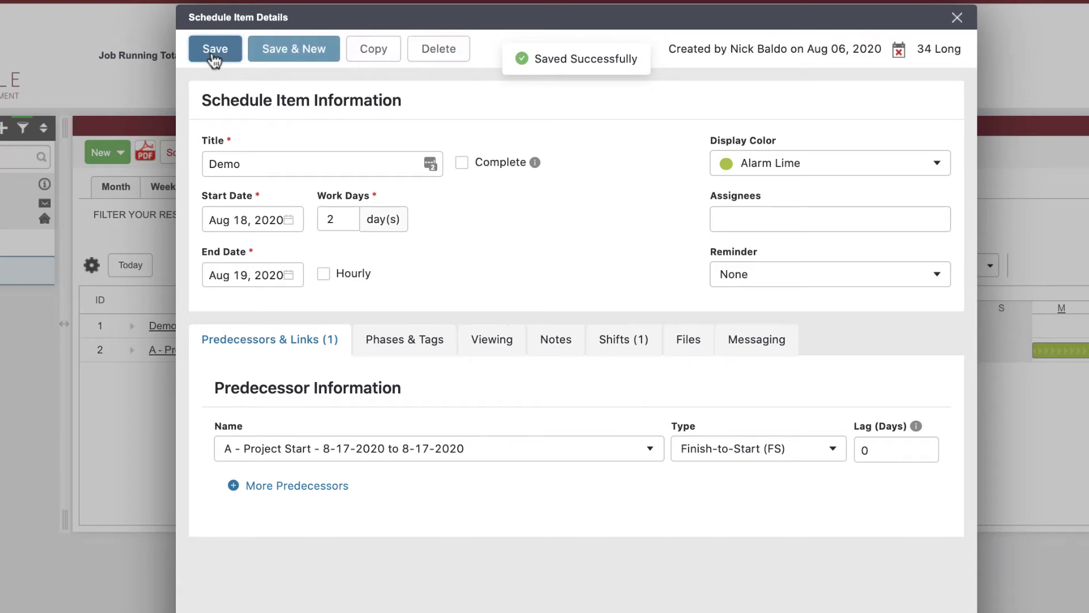
{"action": "left_click", "coordinate": [961, 19]}
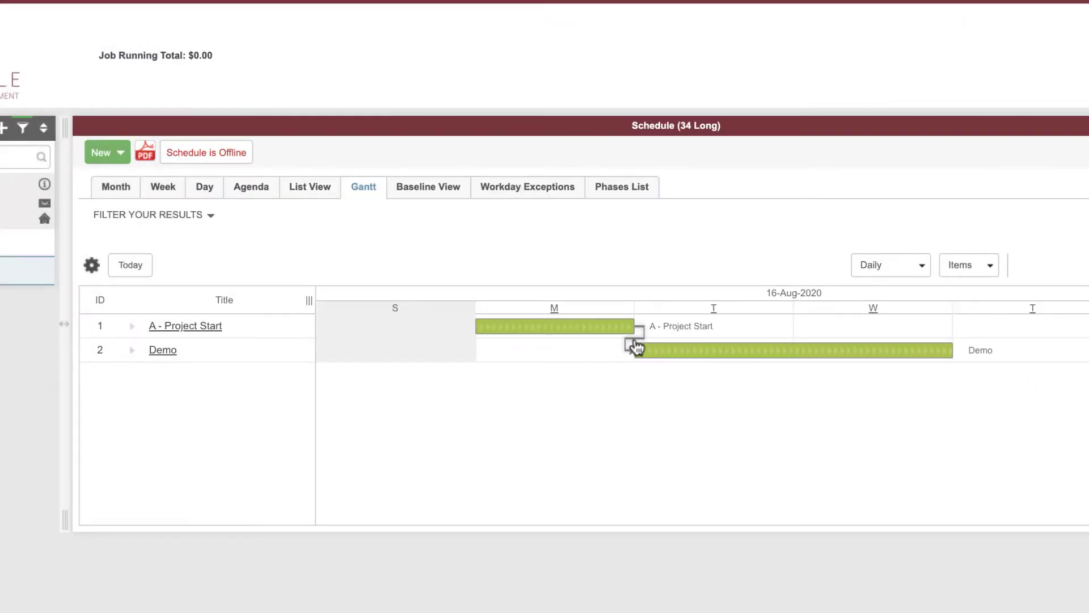
- Move A - Project Start's start date to Aug 24, 2020 and save it
{"action": "mouse_move", "coordinate": [583, 333]}
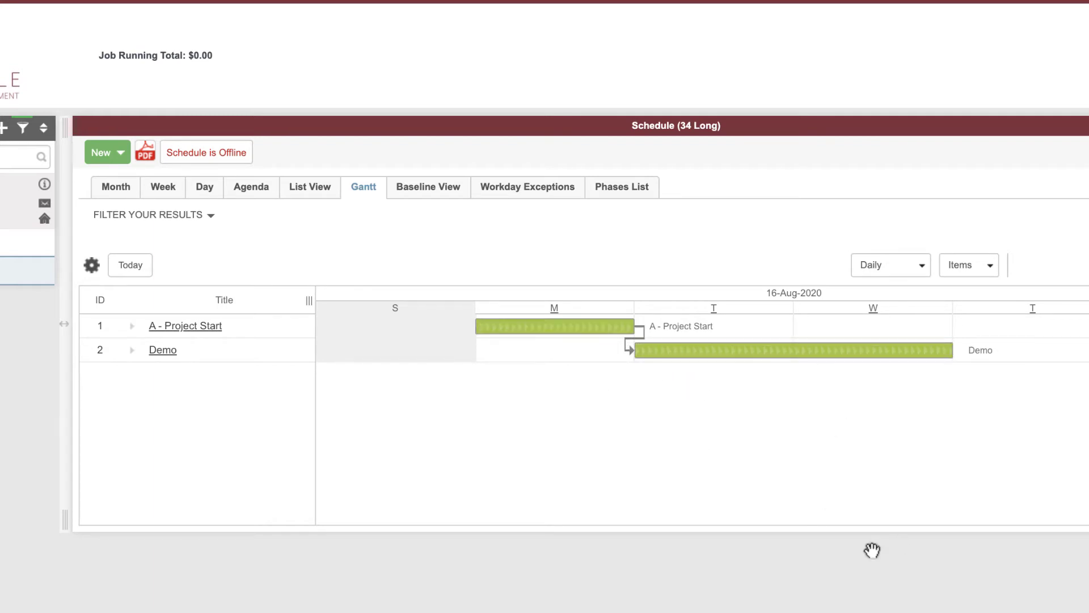
{"action": "left_click", "coordinate": [203, 330]}
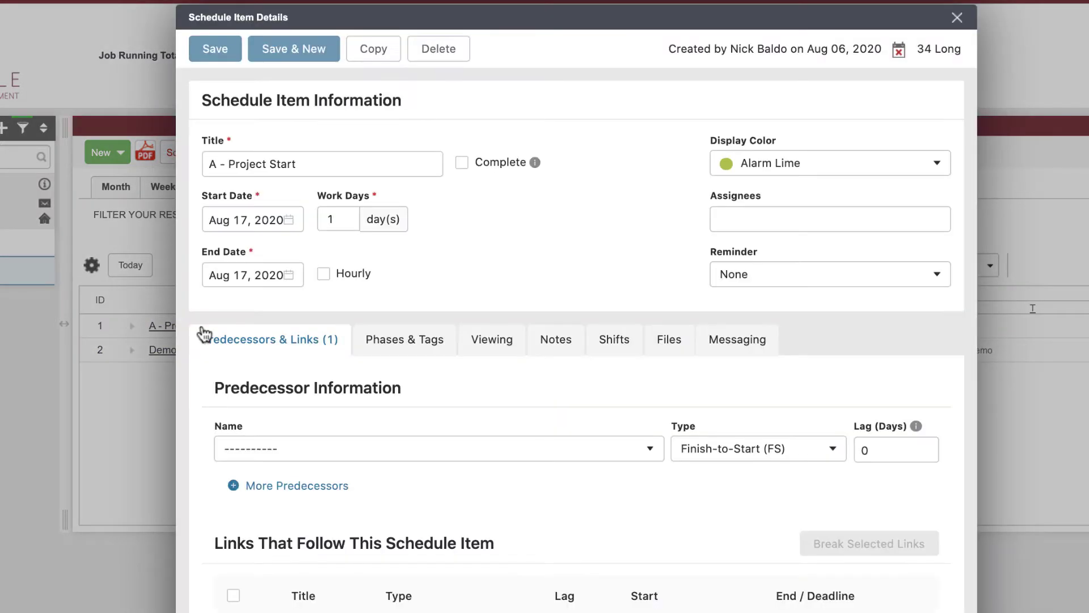
{"action": "left_click", "coordinate": [290, 221]}
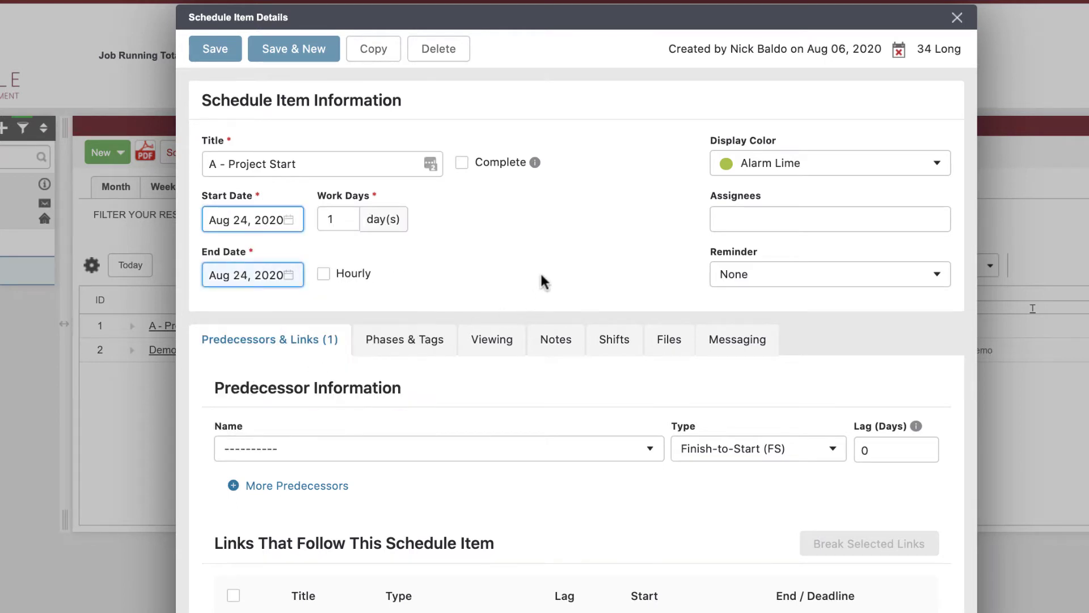
{"action": "left_click", "coordinate": [219, 57]}
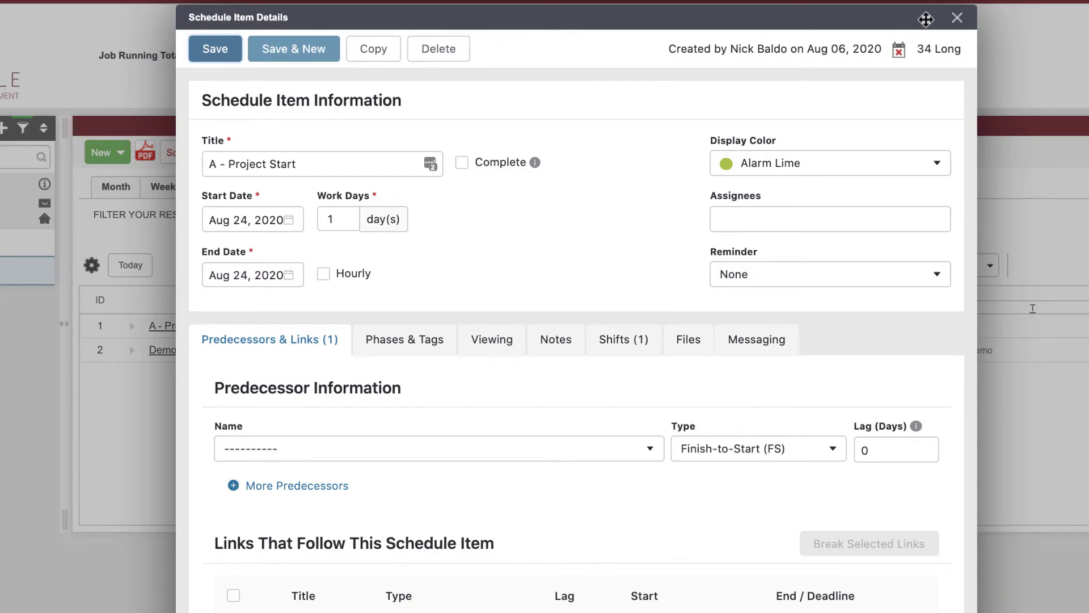
{"action": "left_click", "coordinate": [957, 17]}
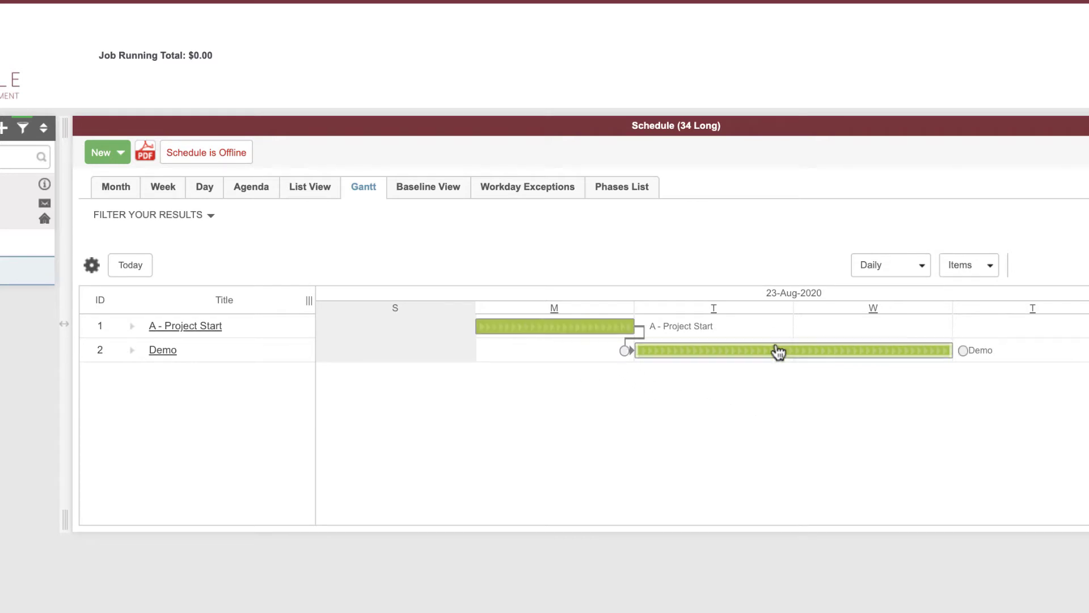
- Check the Gantt bar dates and open the Demo item's details
{"action": "mouse_move", "coordinate": [778, 352]}
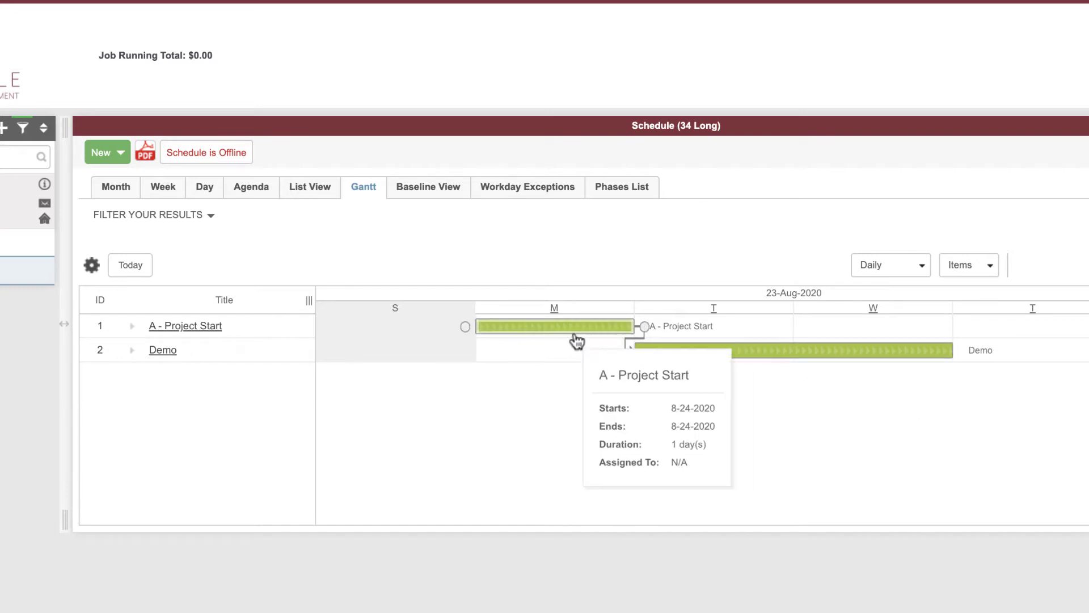
{"action": "mouse_move", "coordinate": [570, 336]}
{"action": "mouse_move", "coordinate": [831, 357]}
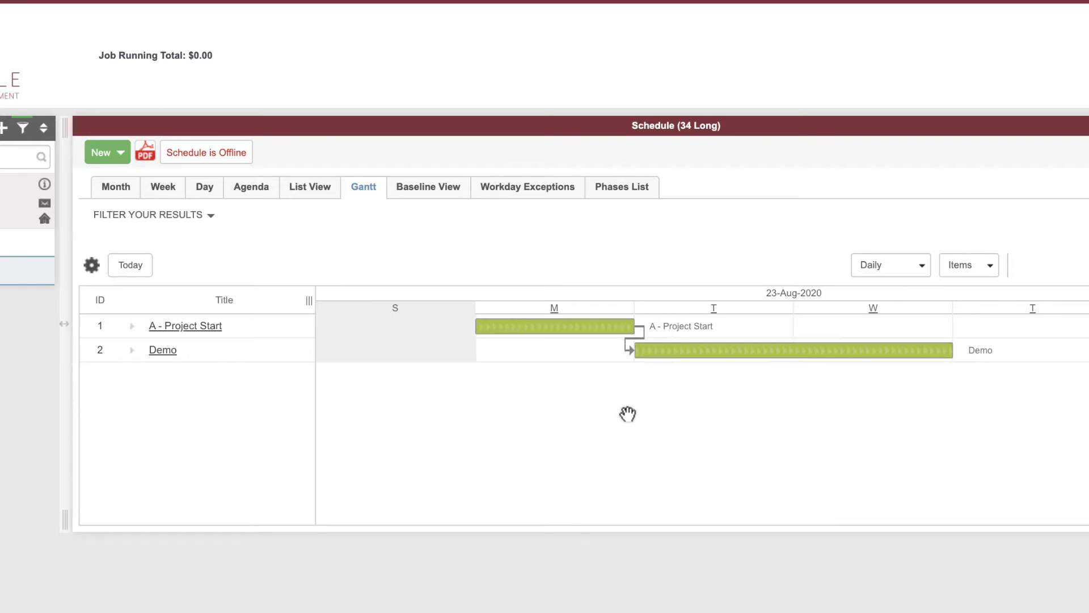
{"action": "left_click", "coordinate": [170, 353]}
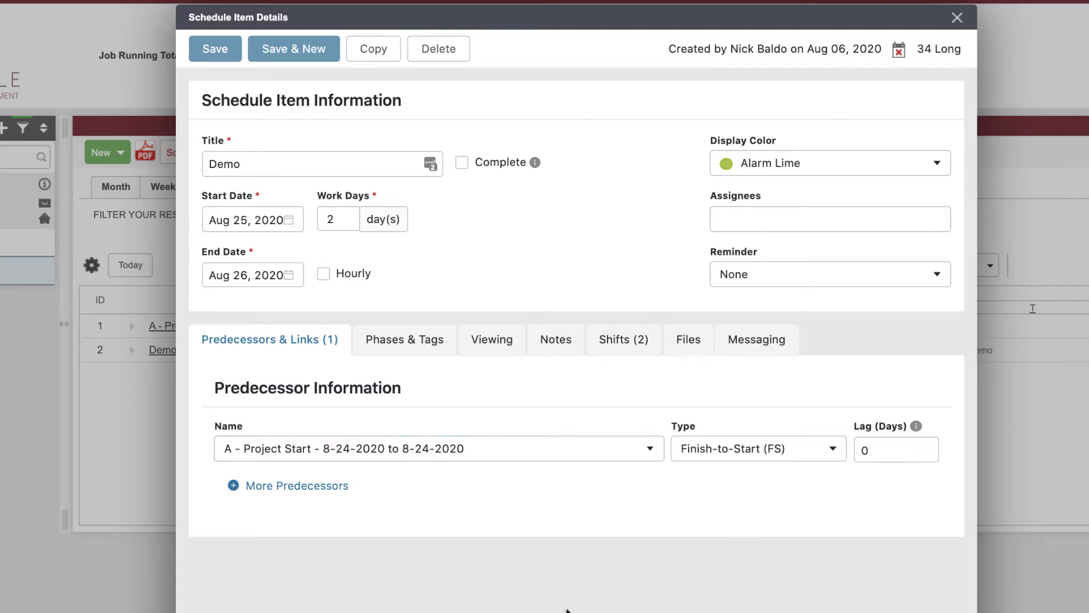
- Keep Demo's link Finish-to-Start, set its lag to -1 day, and save
{"action": "left_click", "coordinate": [732, 463]}
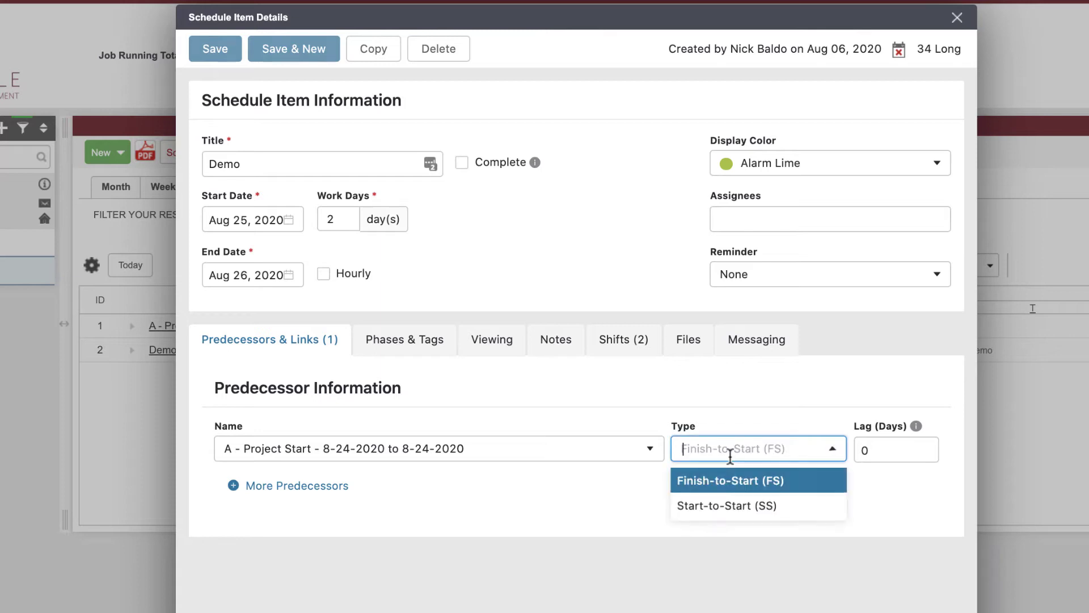
{"action": "left_click", "coordinate": [726, 511]}
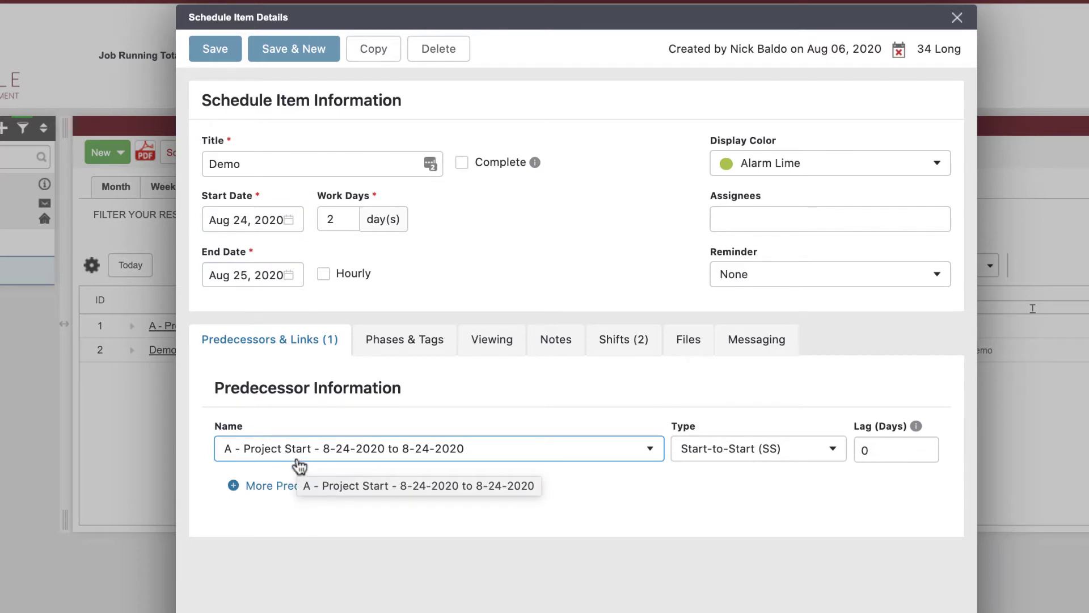
{"action": "left_click", "coordinate": [738, 452]}
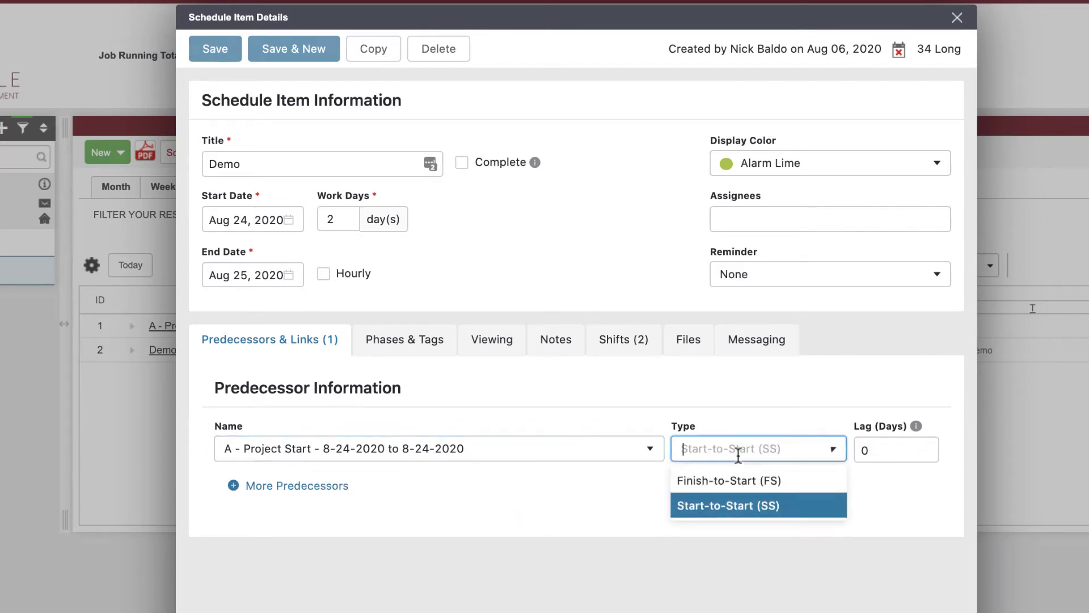
{"action": "left_click", "coordinate": [729, 482]}
{"action": "left_click", "coordinate": [892, 448]}
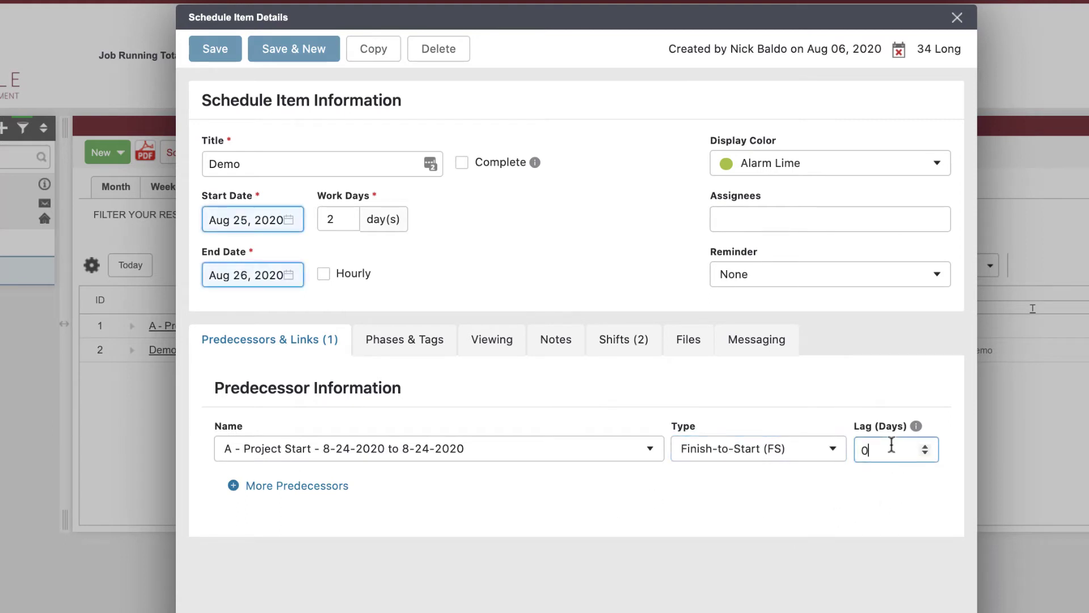
{"action": "left_click", "coordinate": [926, 454]}
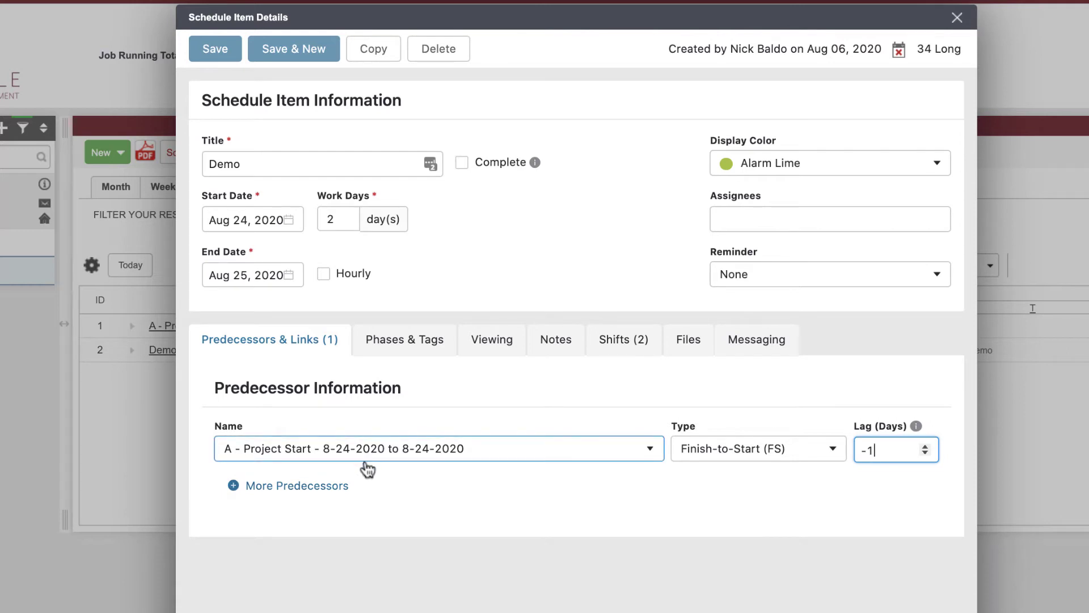
{"action": "left_click", "coordinate": [223, 49]}
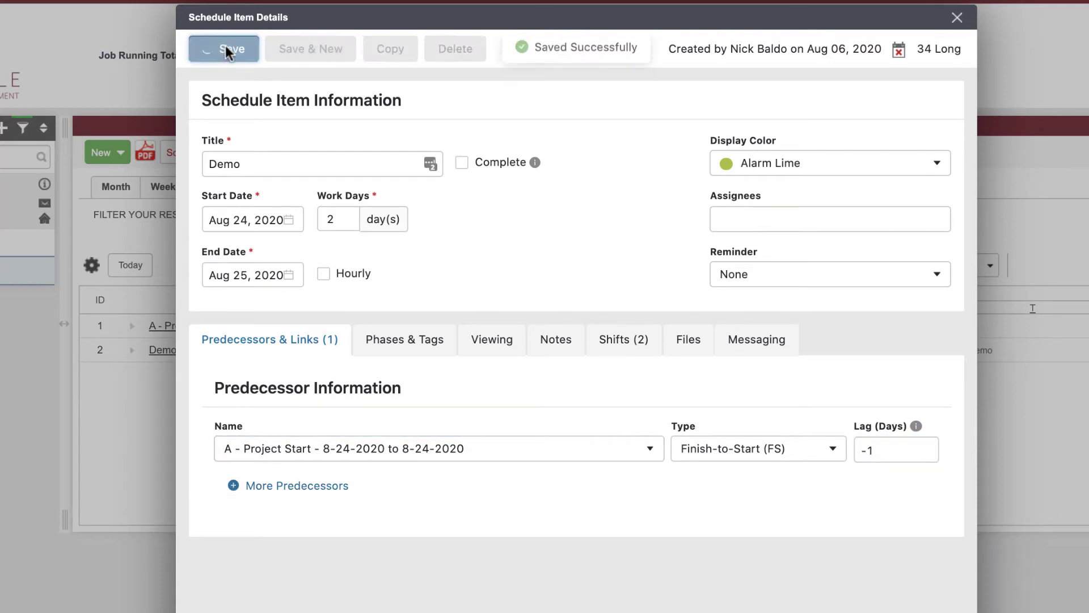
{"action": "left_click", "coordinate": [957, 19]}
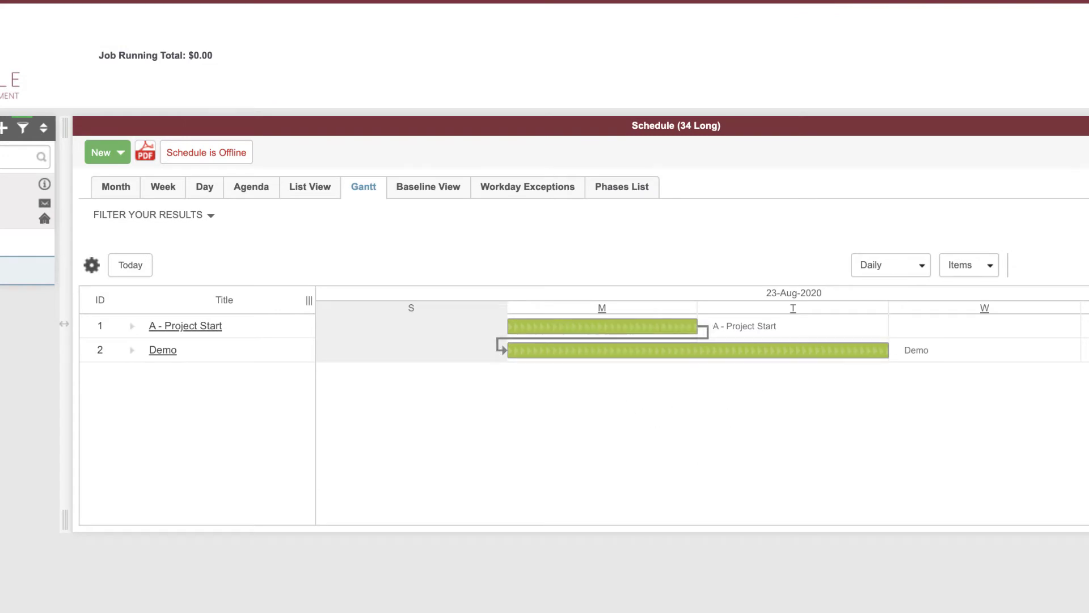
- Add a 3-work-day 'Framing' item with Demo as predecessor, running Aug 26–28, 2020
{"action": "left_click", "coordinate": [109, 159]}
{"action": "left_click", "coordinate": [134, 177]}
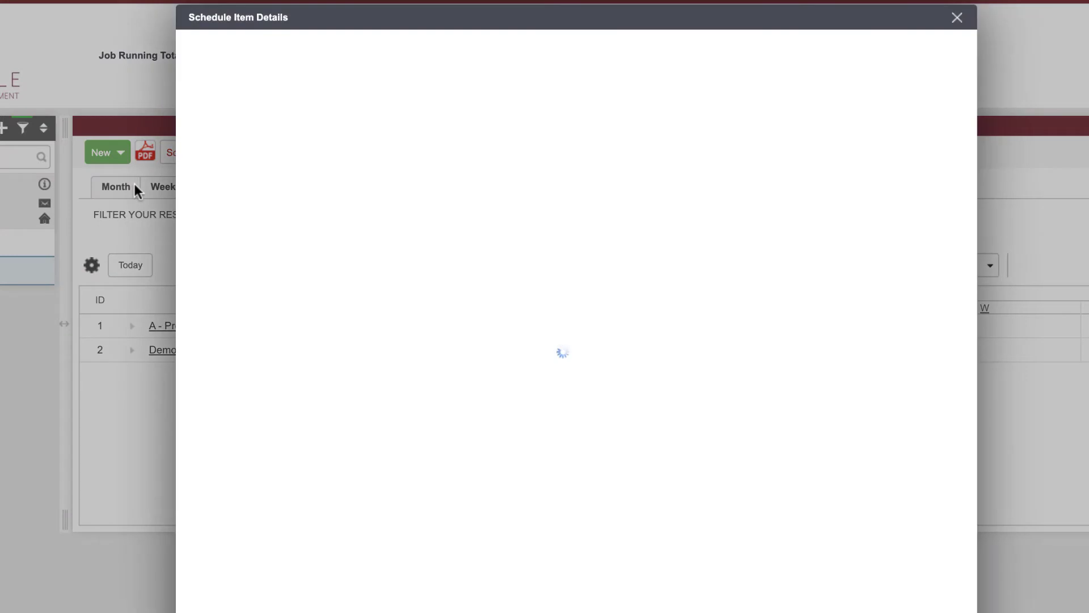
{"action": "left_click", "coordinate": [326, 161]}
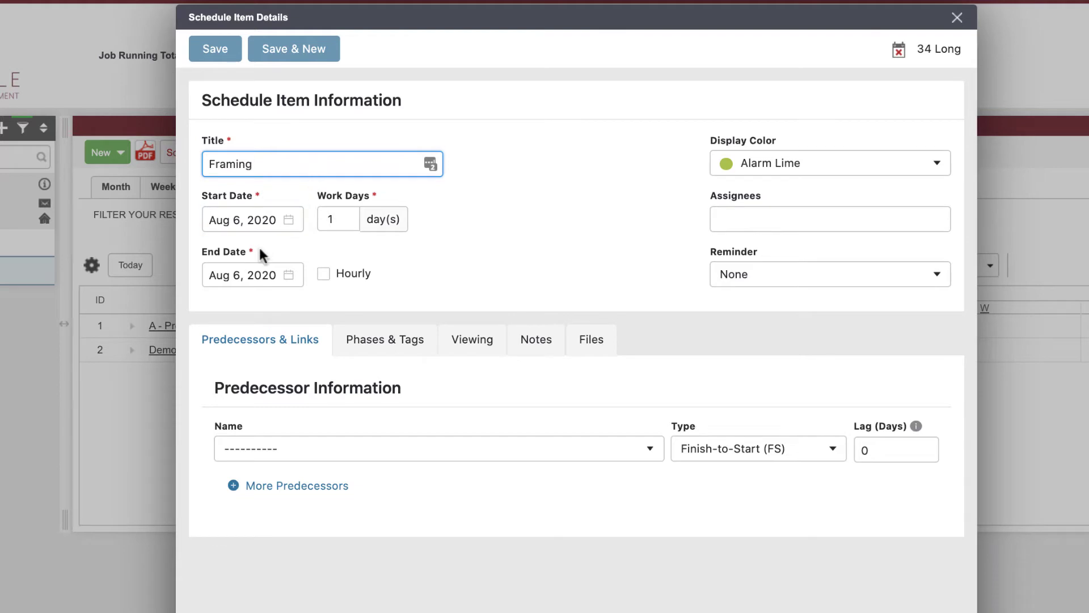
{"action": "left_click", "coordinate": [335, 448]}
{"action": "type", "text": "demo"}
{"action": "left_click", "coordinate": [302, 486]}
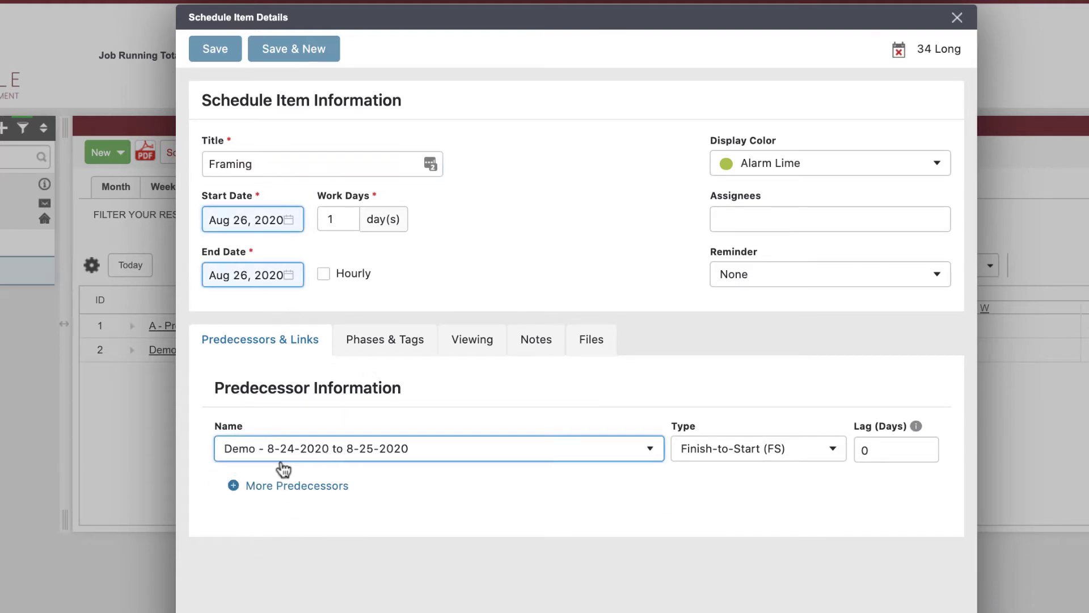
{"action": "left_click", "coordinate": [352, 214]}
{"action": "left_click", "coordinate": [352, 215]}
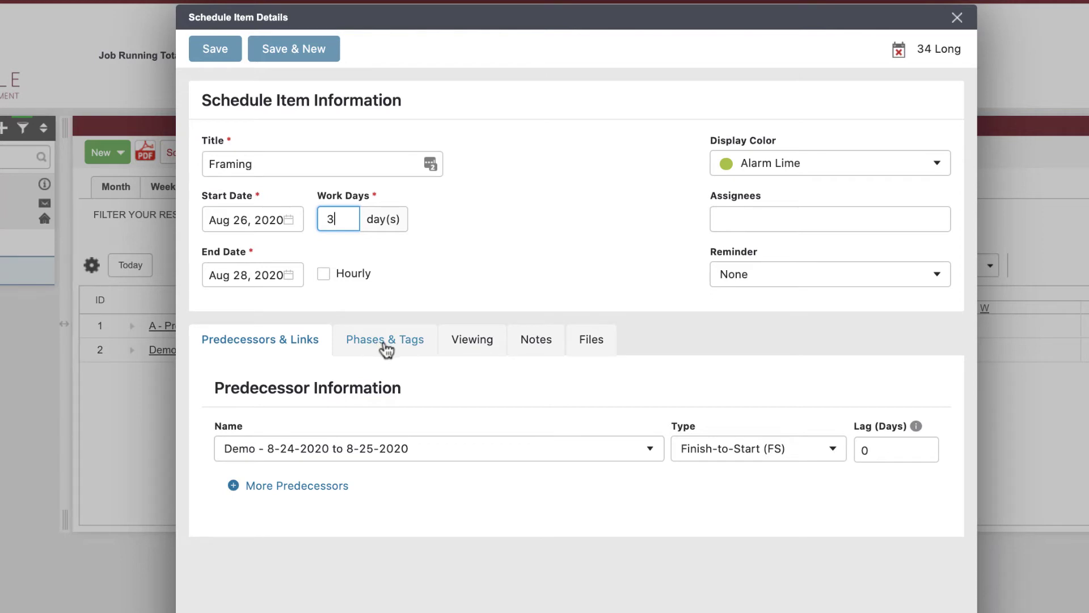
{"action": "left_click", "coordinate": [211, 53]}
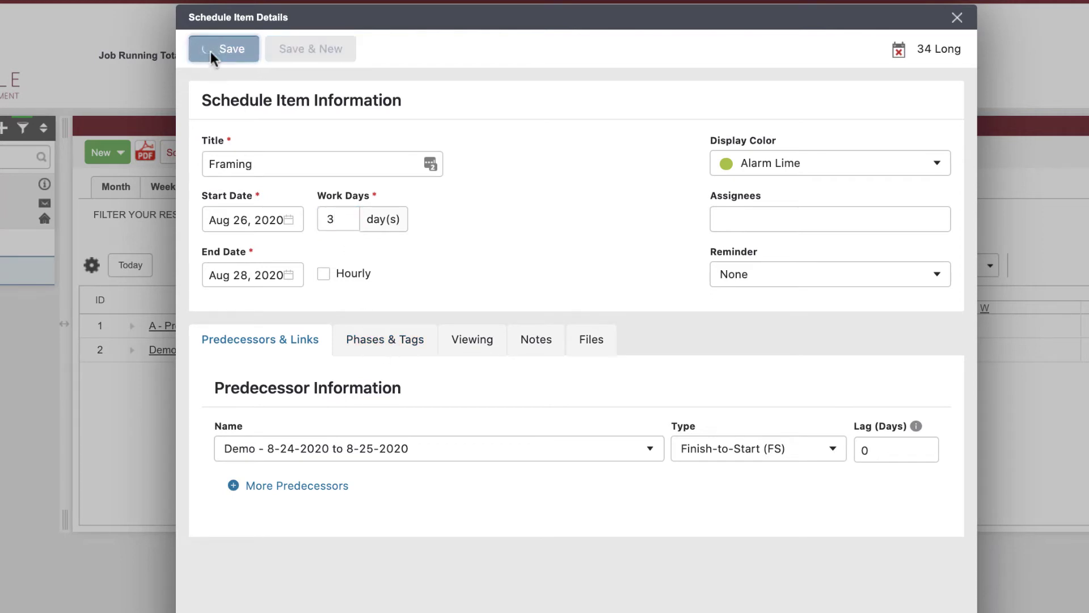
{"action": "left_click", "coordinate": [957, 18]}
- Group the Gantt rows by Phase and expand Phase: Unassigned
{"action": "left_click", "coordinate": [969, 265]}
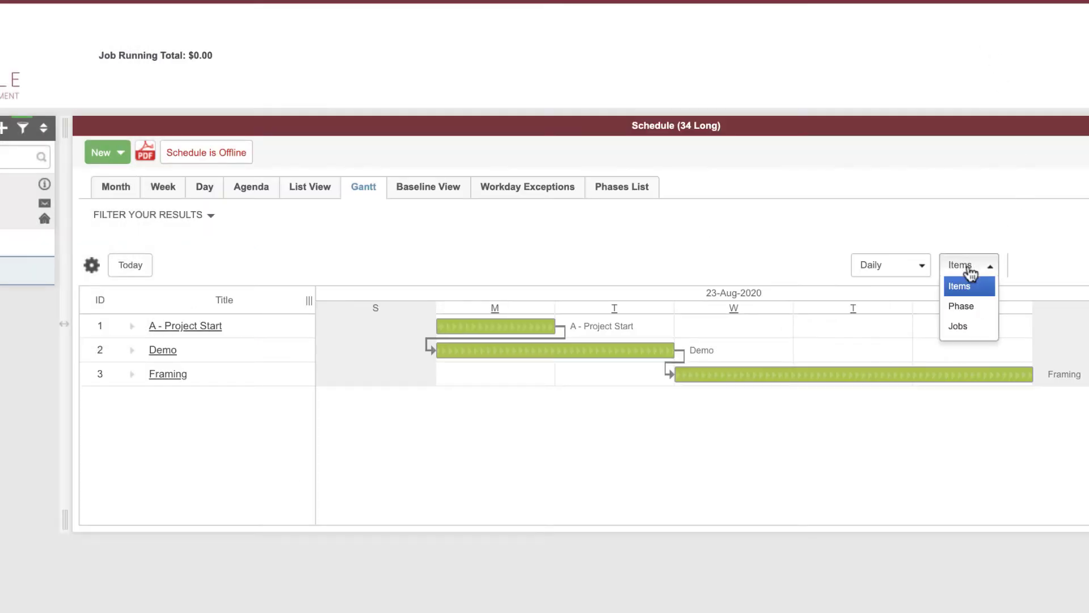
{"action": "left_click", "coordinate": [965, 309]}
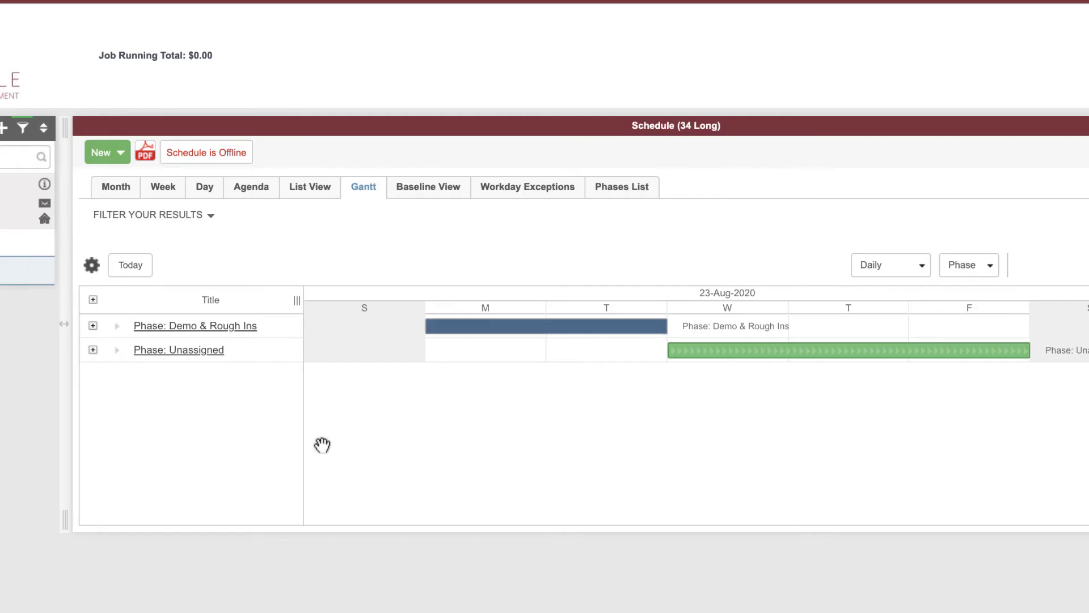
{"action": "left_click", "coordinate": [169, 352]}
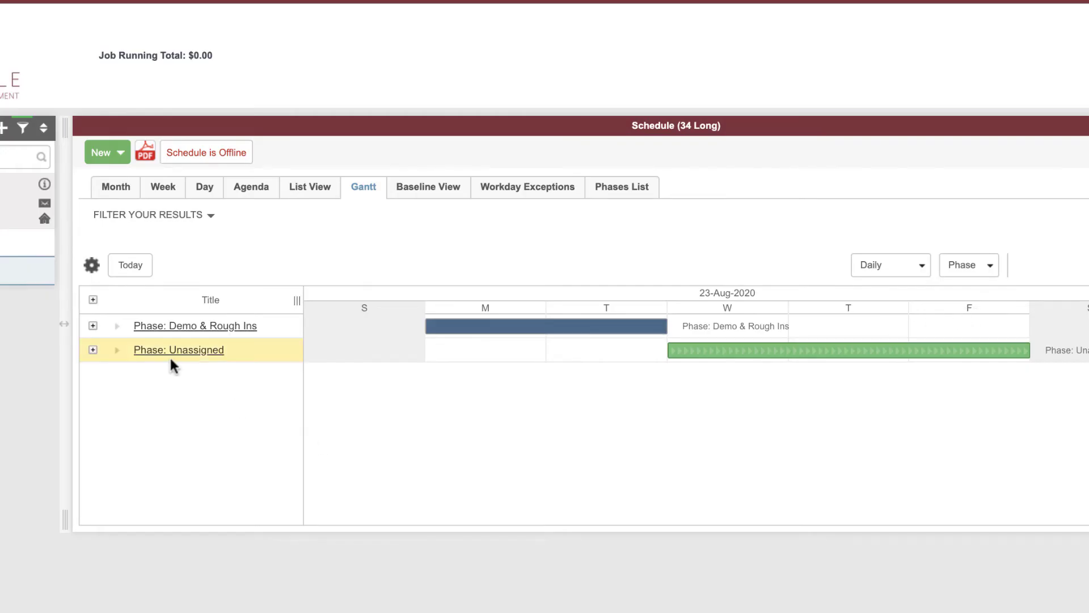
{"action": "left_click", "coordinate": [94, 350]}
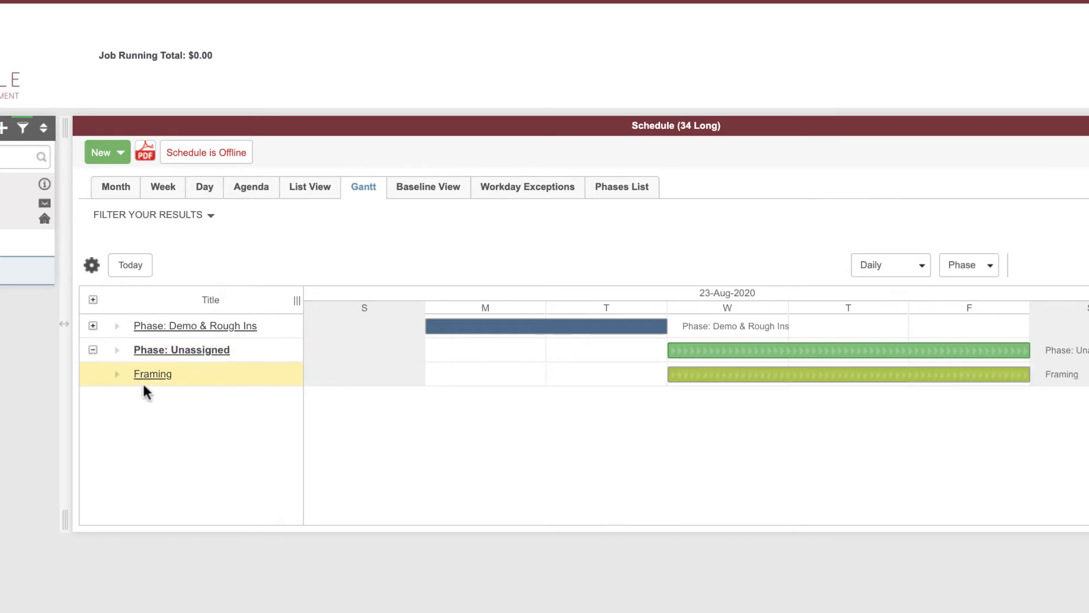
- Open Framing and assign it to the Demo & Rough Ins phase
{"action": "left_click", "coordinate": [152, 376]}
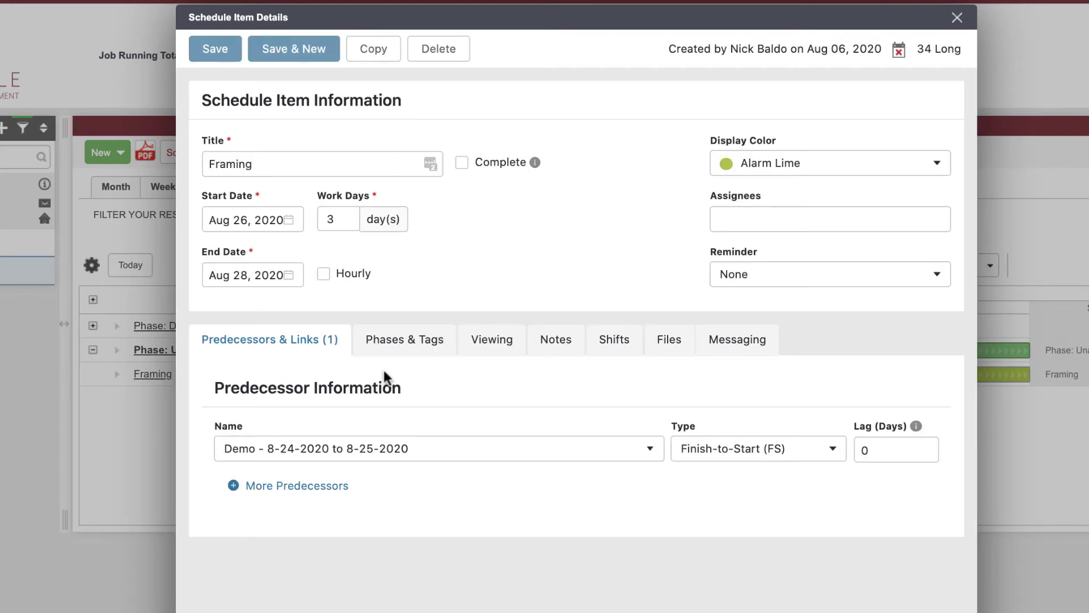
{"action": "left_click", "coordinate": [431, 342]}
{"action": "left_click", "coordinate": [347, 450]}
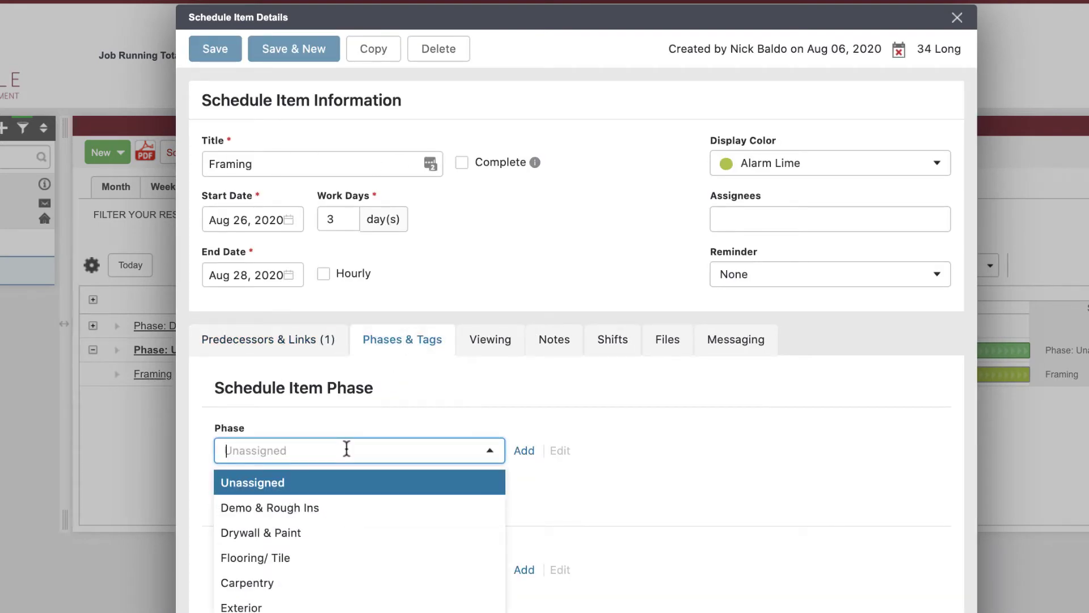
{"action": "left_click", "coordinate": [330, 510]}
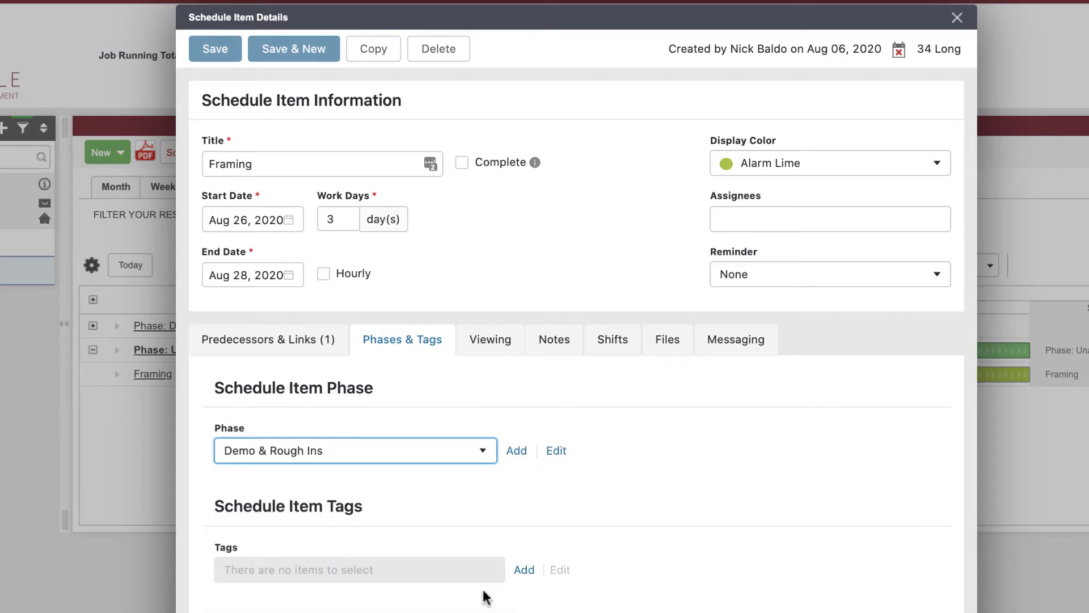
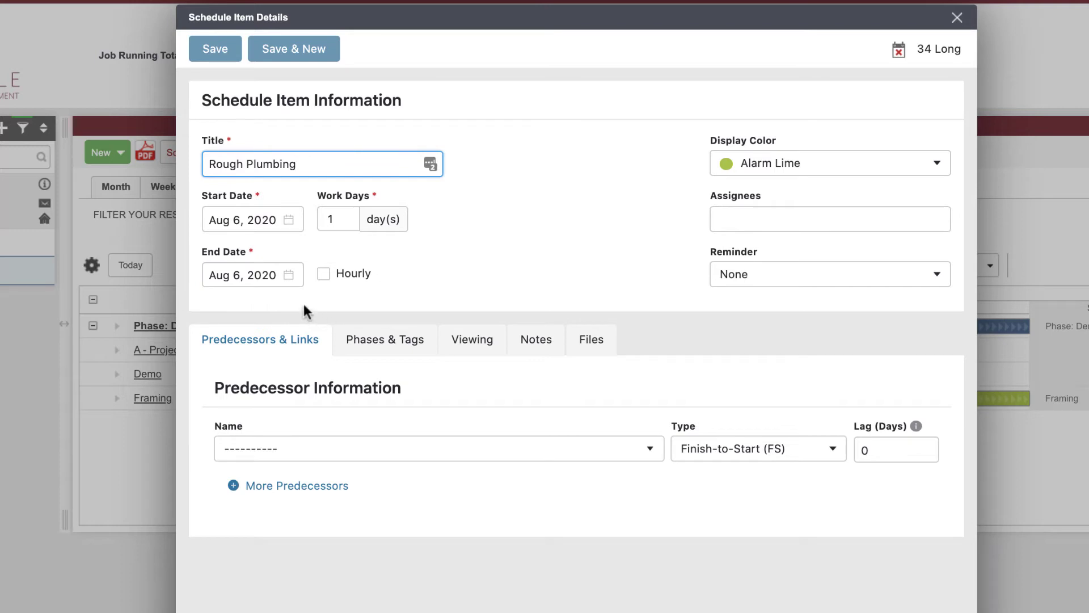
- Make Rough Plumbing a two-day task after Framing in the Demo & Rough Ins phase
{"action": "left_click", "coordinate": [351, 214]}
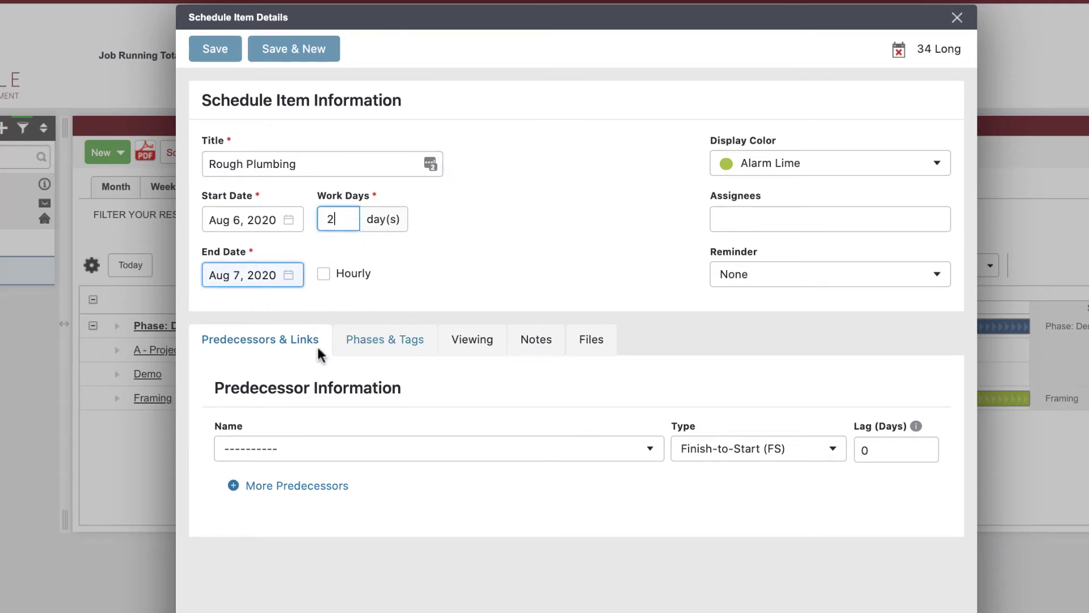
{"action": "left_click", "coordinate": [287, 449]}
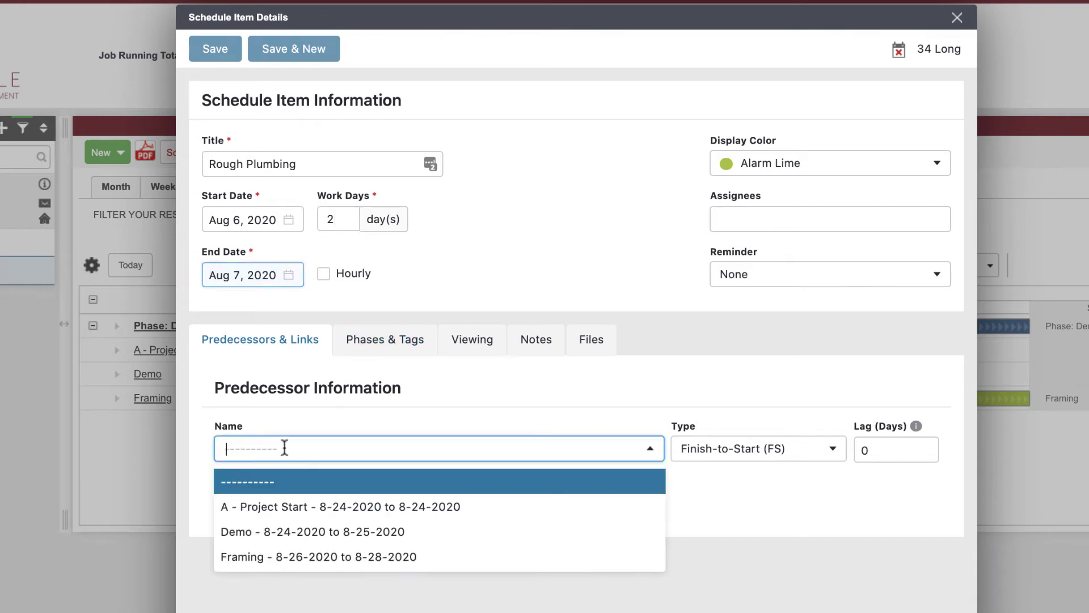
{"action": "left_click", "coordinate": [268, 557]}
{"action": "left_click", "coordinate": [365, 339]}
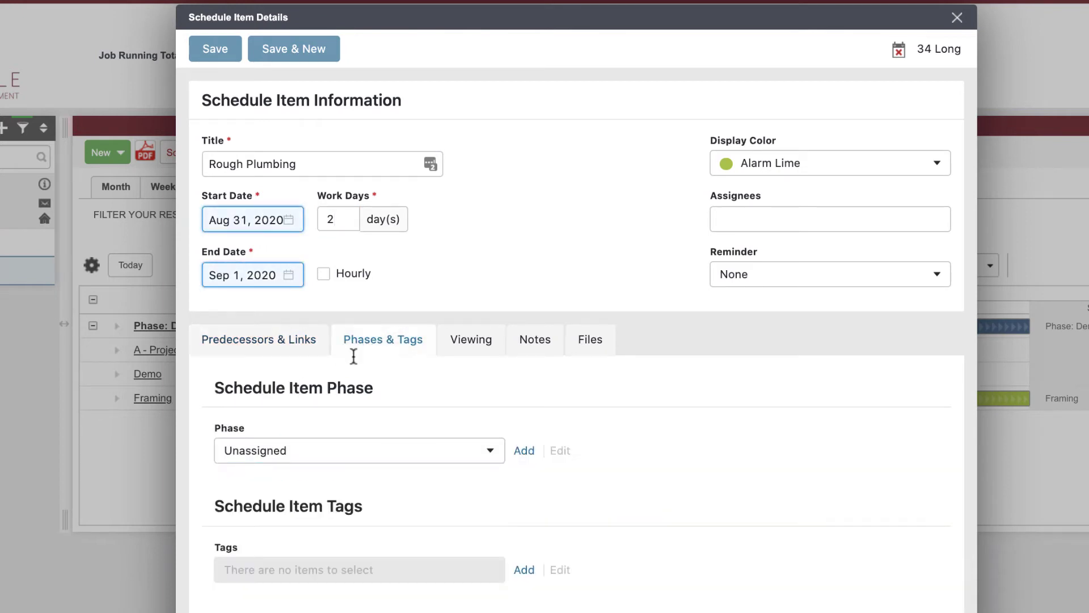
{"action": "left_click", "coordinate": [329, 457]}
{"action": "left_click", "coordinate": [319, 512]}
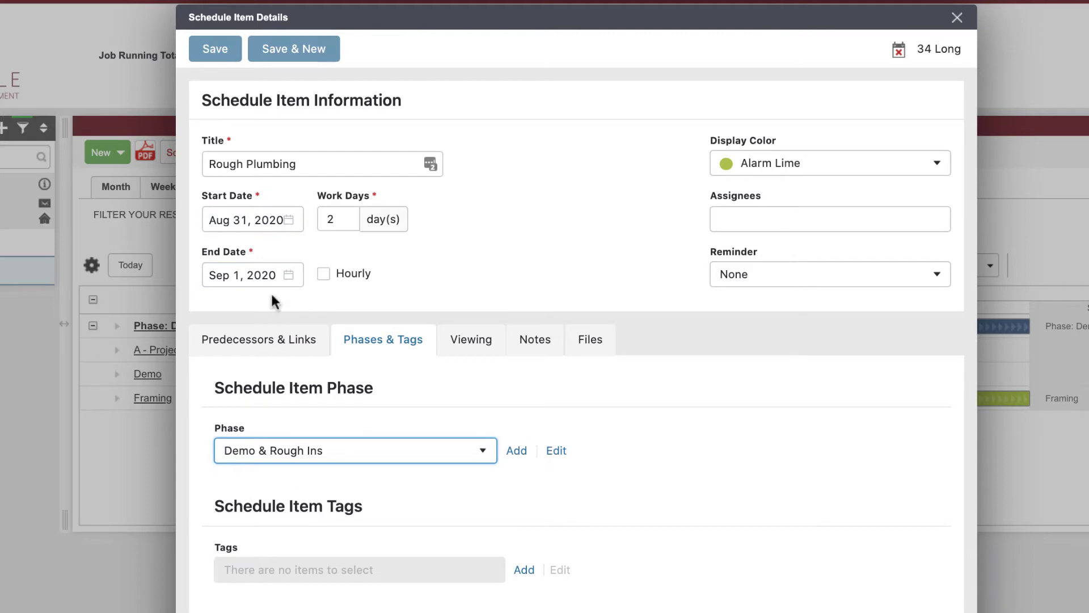
{"action": "left_click", "coordinate": [299, 48]}
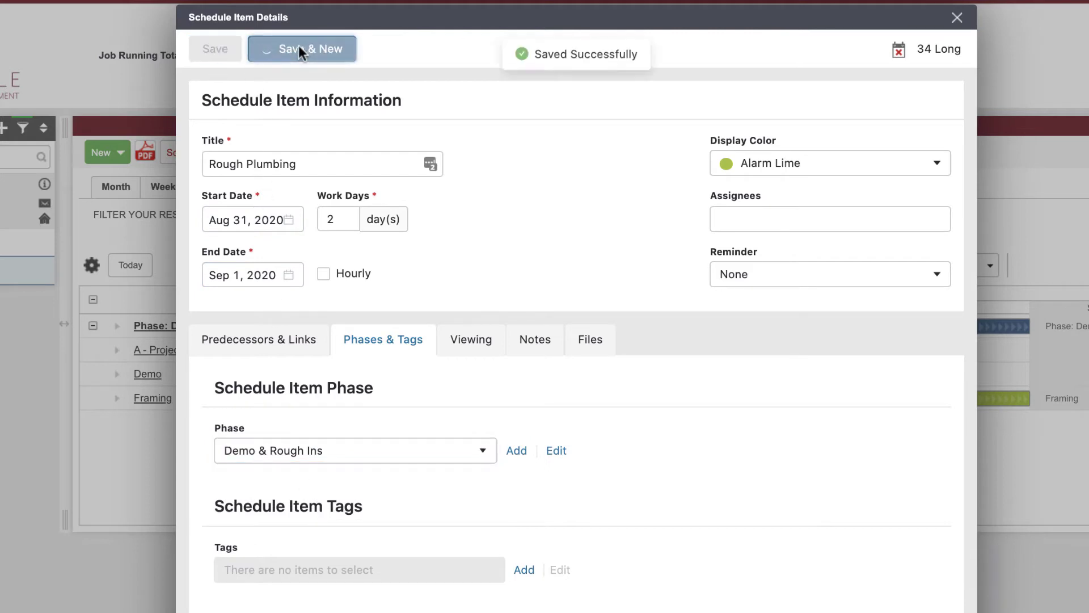
- Add Rough Electric as a two-day Demo & Rough Ins task following Rough Plumbing
{"action": "left_click", "coordinate": [265, 168]}
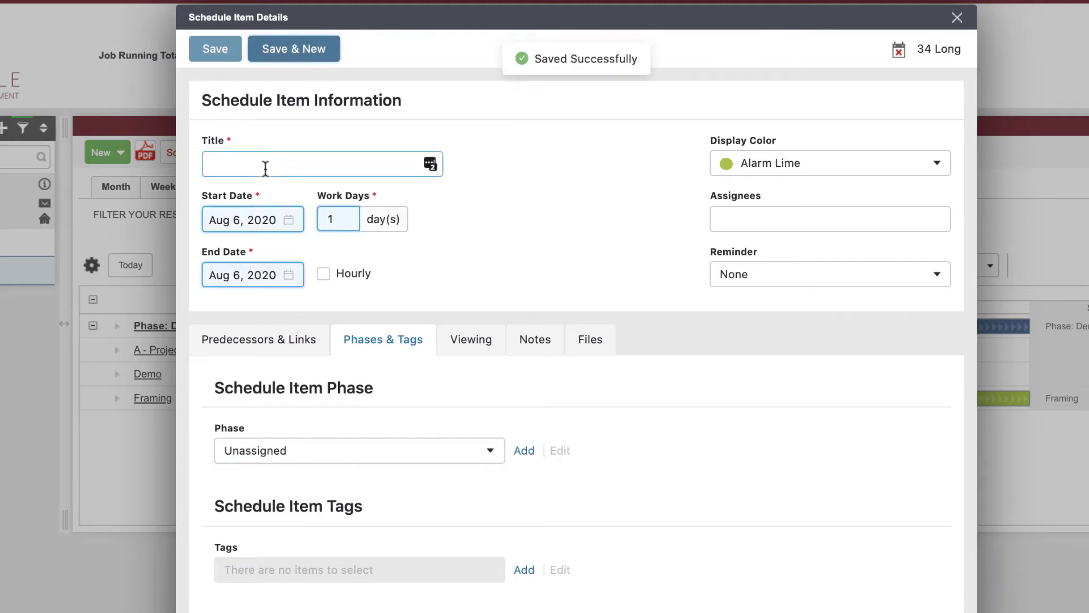
{"action": "type", "text": "Rough Electric"}
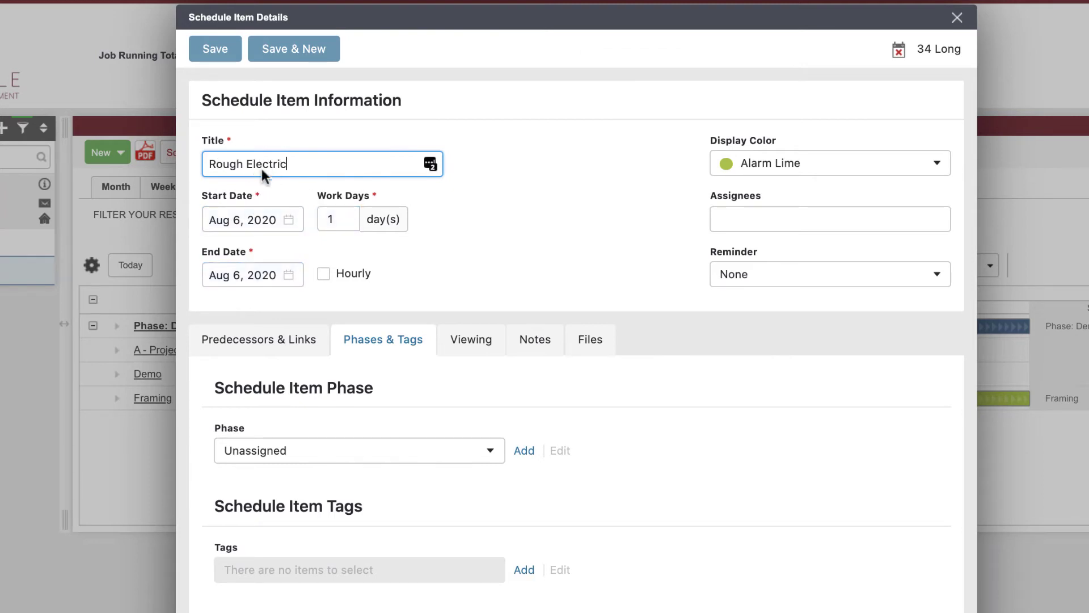
{"action": "left_click", "coordinate": [292, 454]}
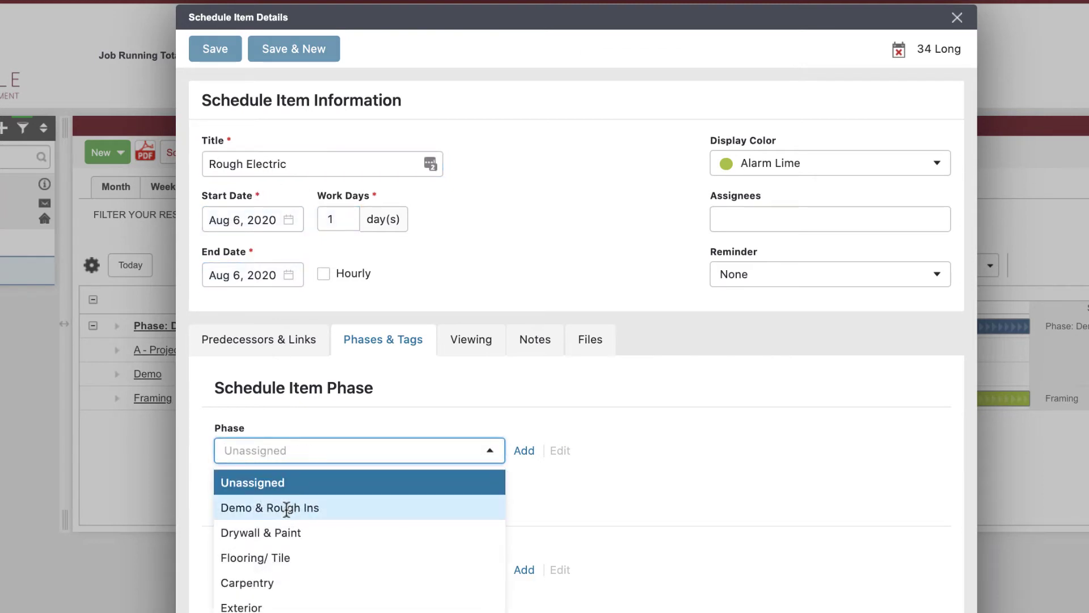
{"action": "left_click", "coordinate": [287, 507]}
{"action": "left_click", "coordinate": [263, 340]}
{"action": "left_click", "coordinate": [275, 449]}
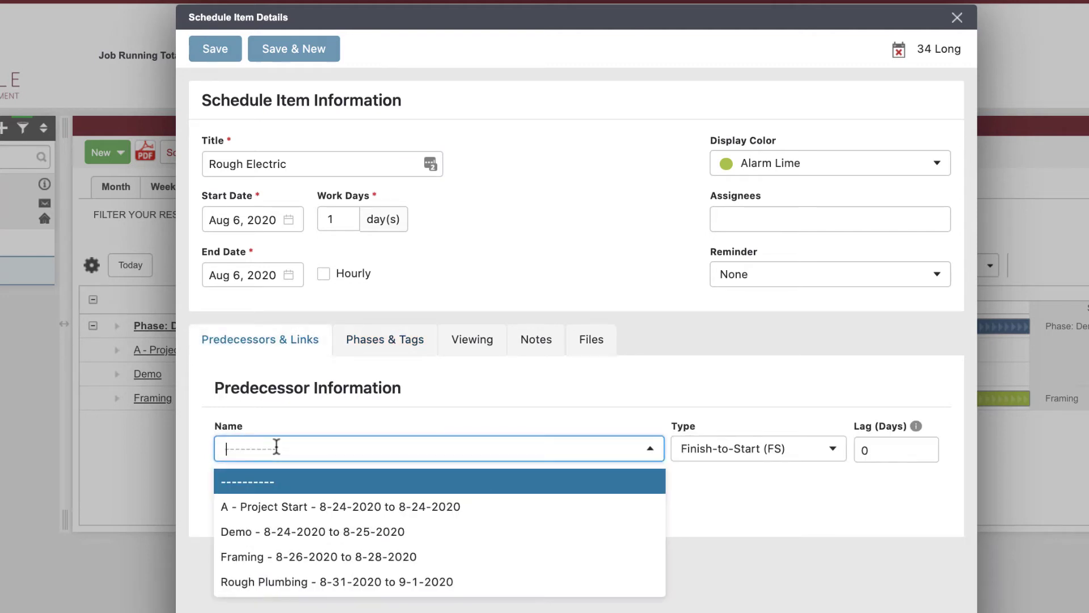
{"action": "type", "text": "rough"}
{"action": "left_click", "coordinate": [268, 487]}
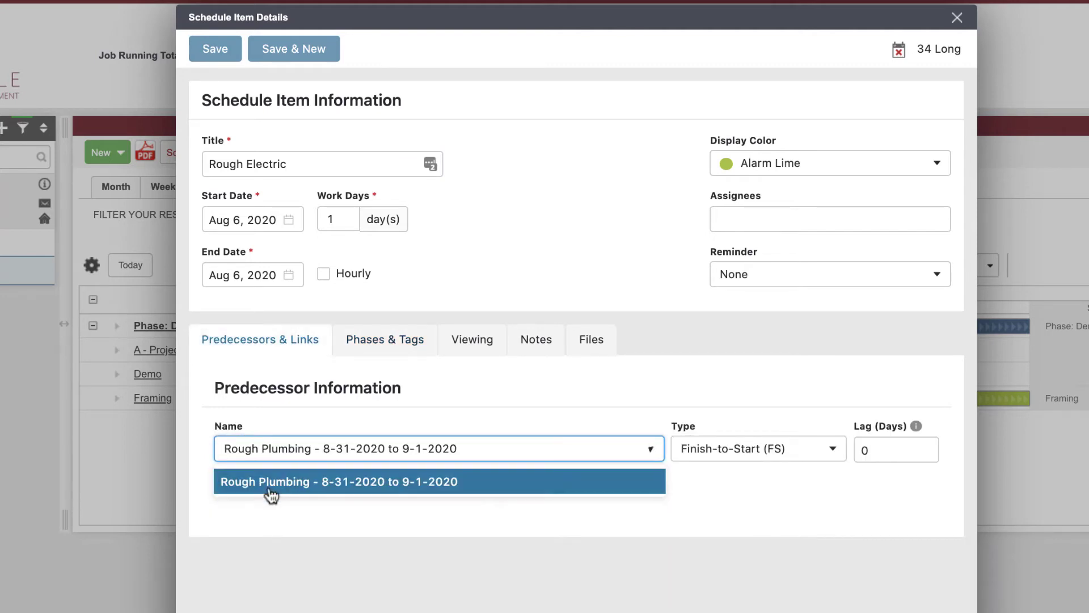
{"action": "double_click", "coordinate": [343, 222]}
{"action": "type", "text": "2"}
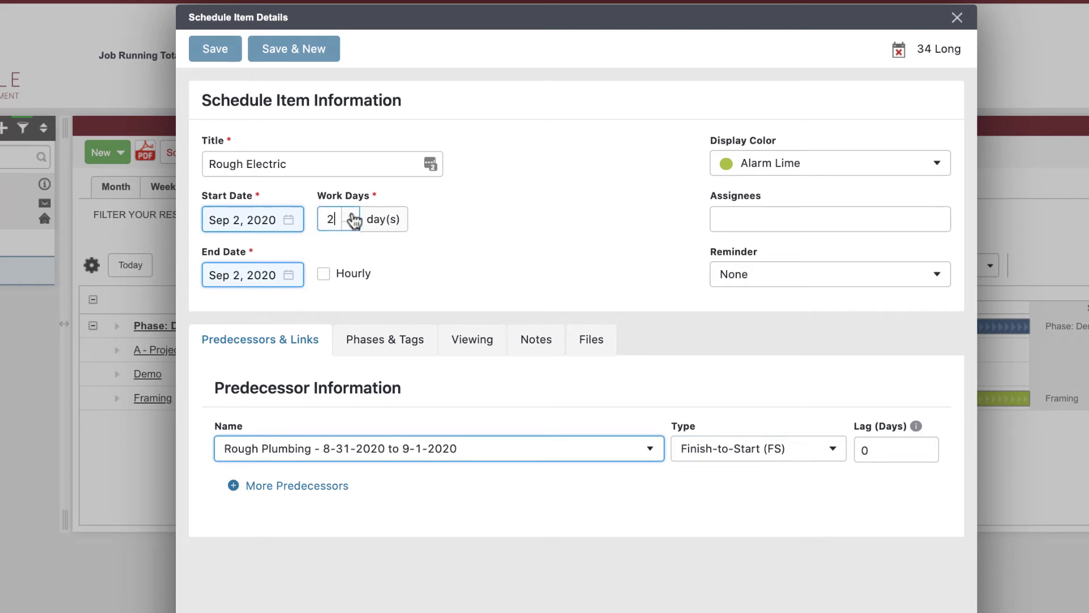
{"action": "left_click", "coordinate": [283, 51]}
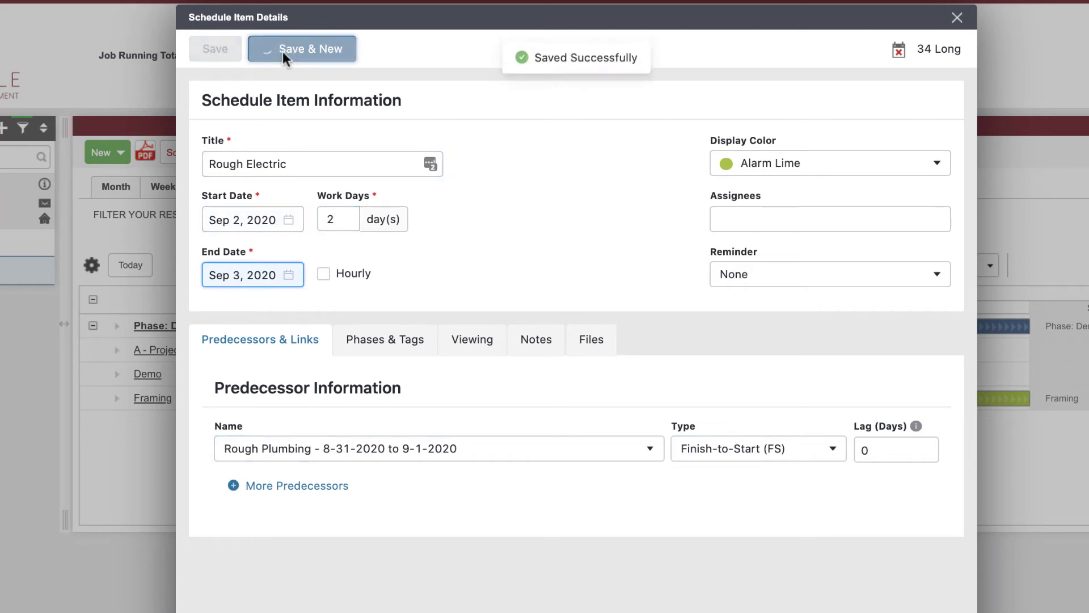
- Save Insulation/ Drywall Prep after Rough Electric in Demo & Rough Ins, then close the details
{"action": "left_click", "coordinate": [255, 164]}
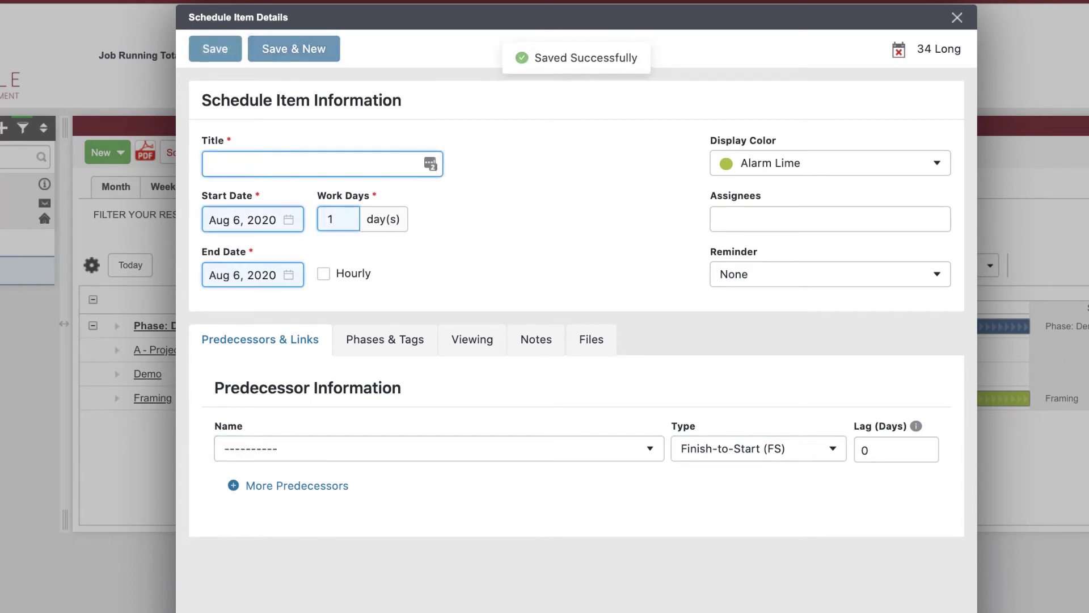
{"action": "type", "text": "Insulation/ Drywall Prep"}
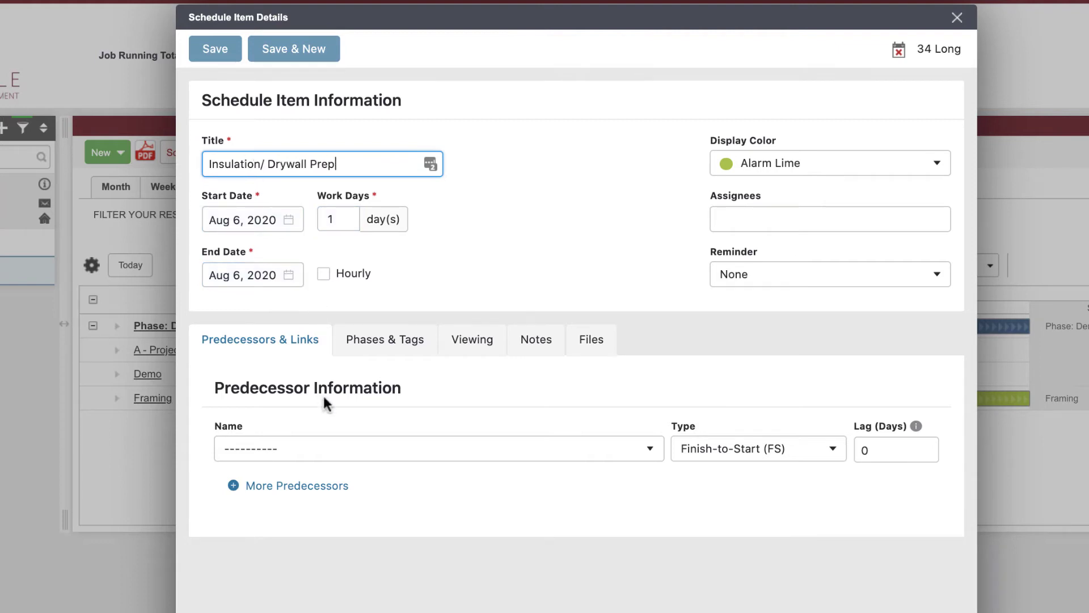
{"action": "left_click", "coordinate": [345, 448]}
{"action": "left_click", "coordinate": [308, 605]}
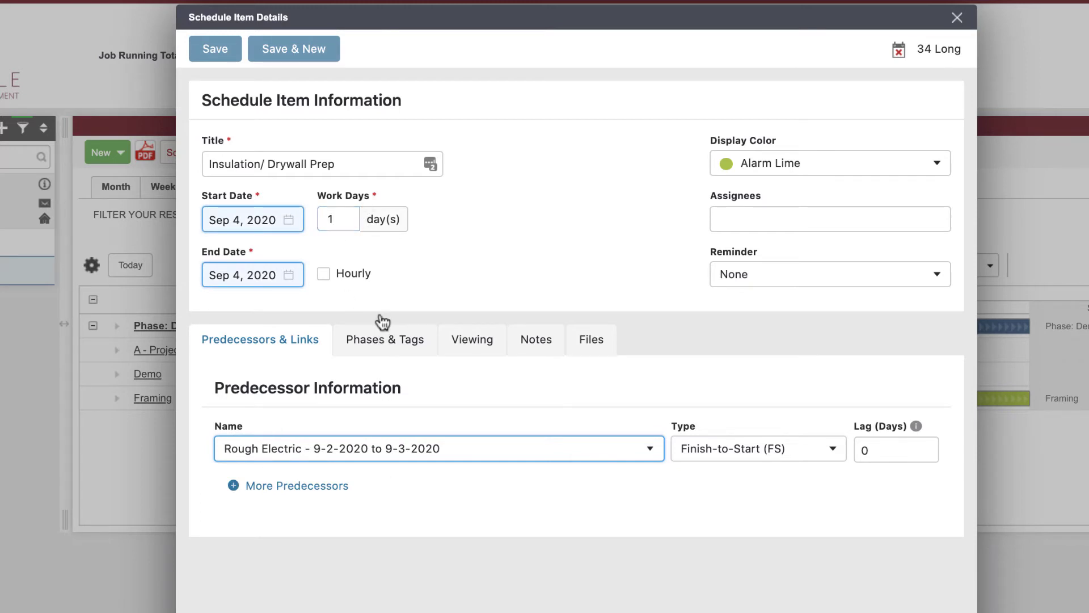
{"action": "left_click", "coordinate": [371, 343]}
{"action": "left_click", "coordinate": [299, 446]}
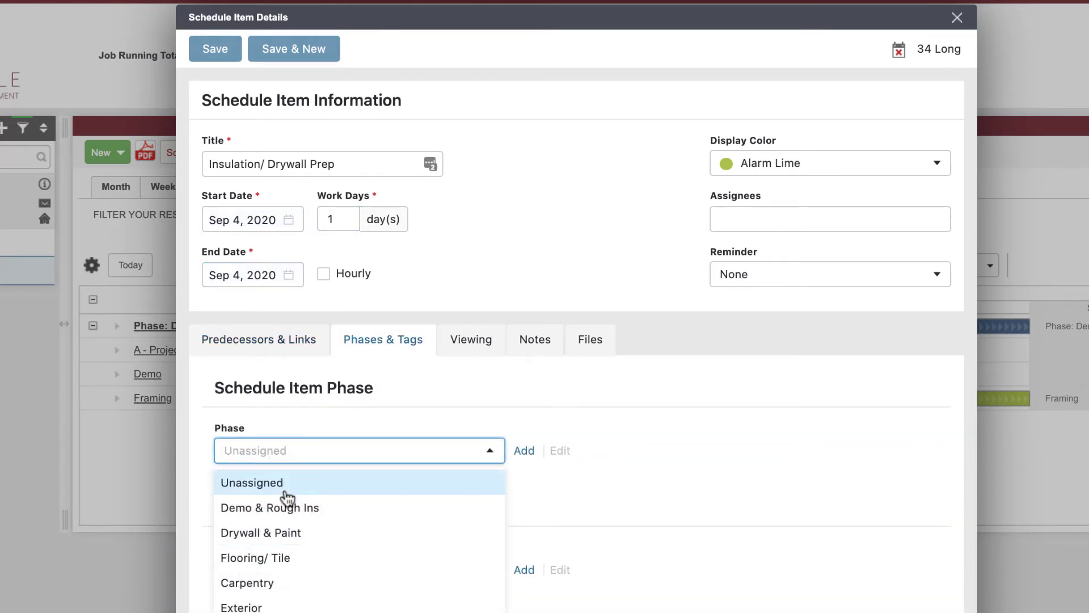
{"action": "left_click", "coordinate": [282, 508]}
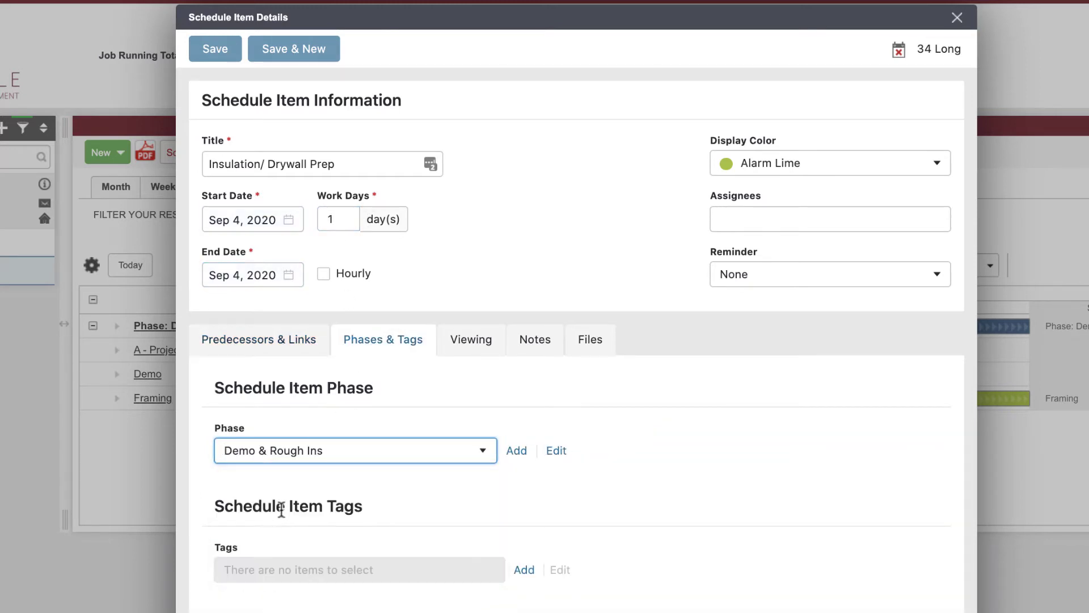
{"action": "left_click", "coordinate": [210, 51]}
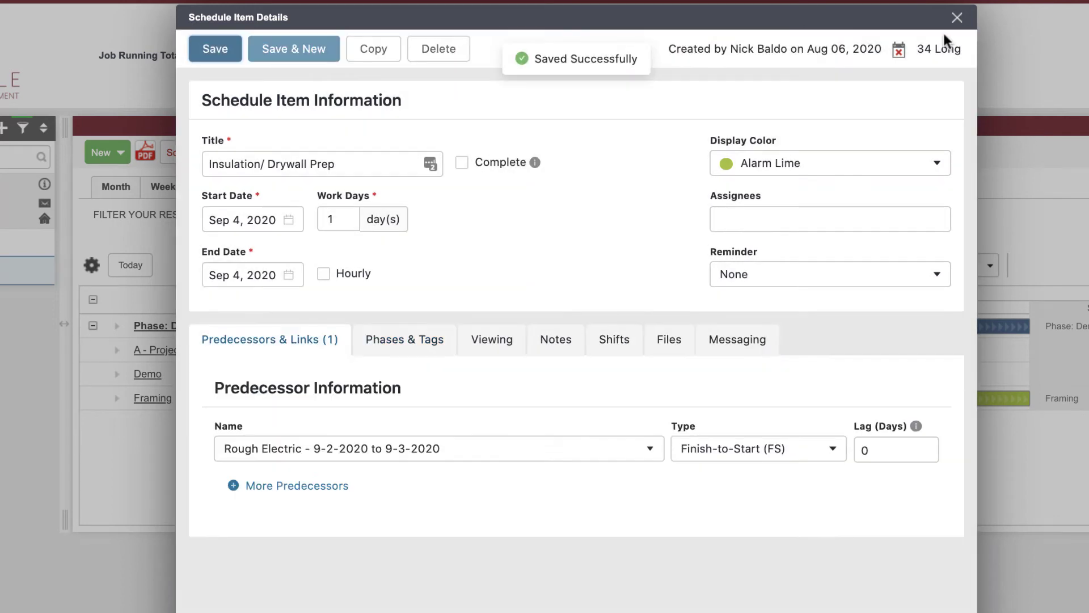
{"action": "left_click", "coordinate": [957, 18]}
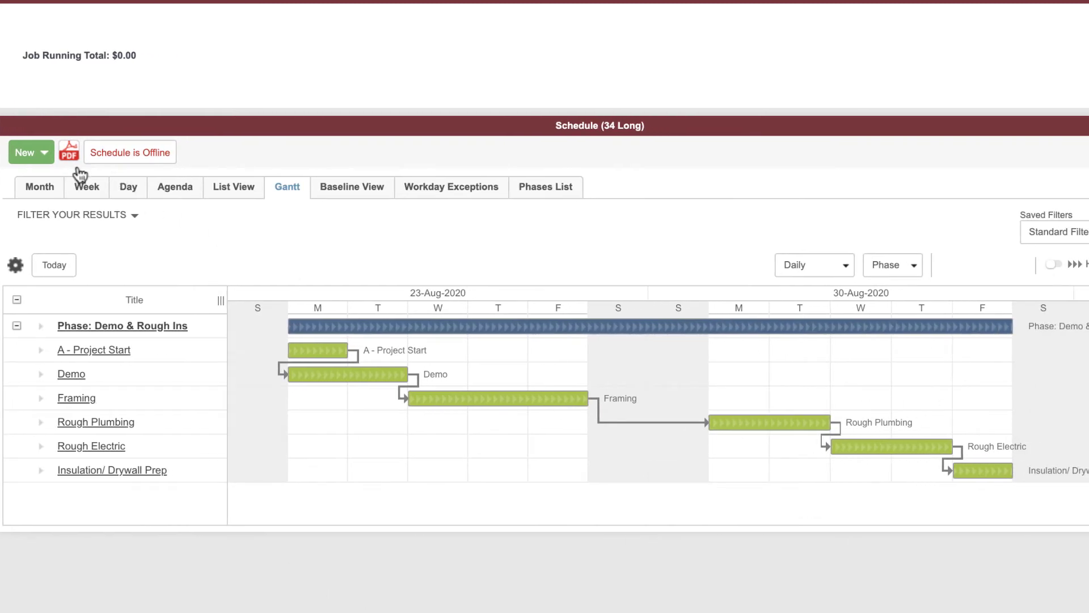
- Create Insulation Inspection linked start-to-start with Insulation/ Drywall Prep and save it
{"action": "left_click", "coordinate": [39, 156]}
{"action": "left_click", "coordinate": [41, 179]}
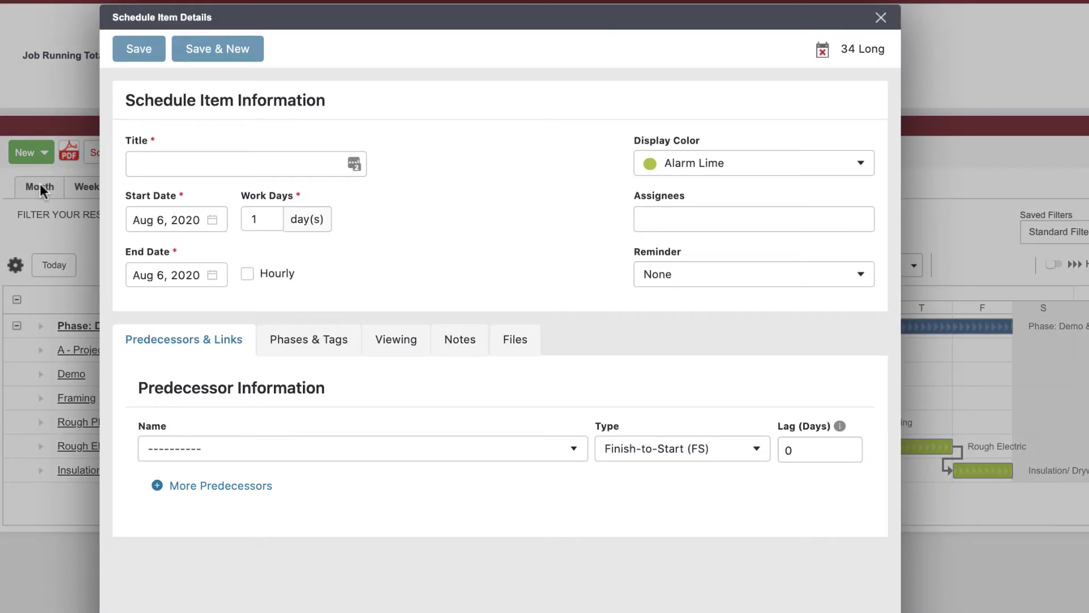
{"action": "left_click", "coordinate": [269, 166]}
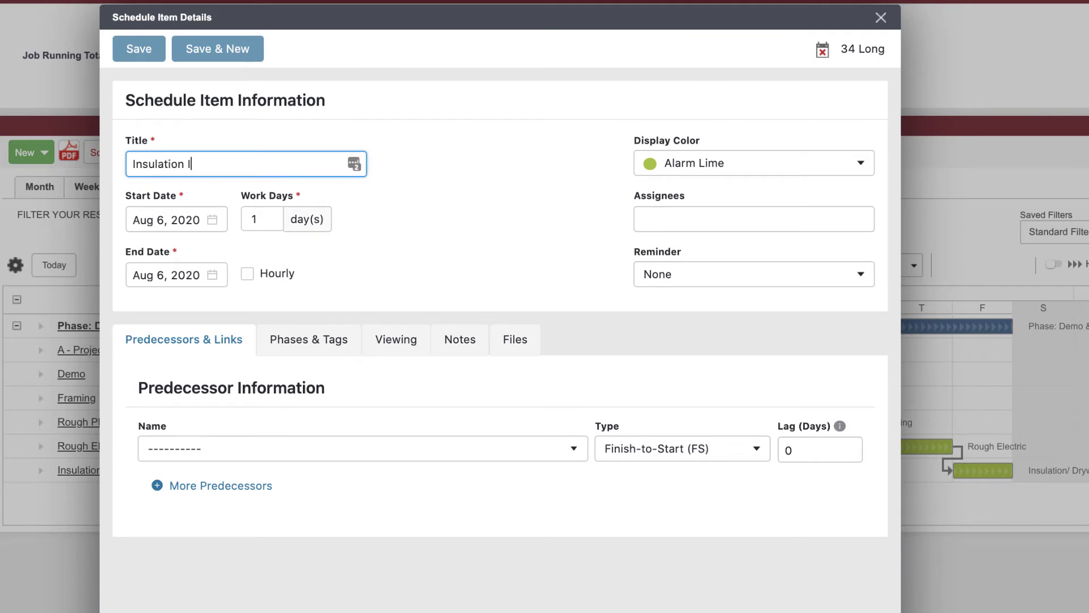
{"action": "left_click", "coordinate": [284, 454]}
{"action": "type", "text": "ins"}
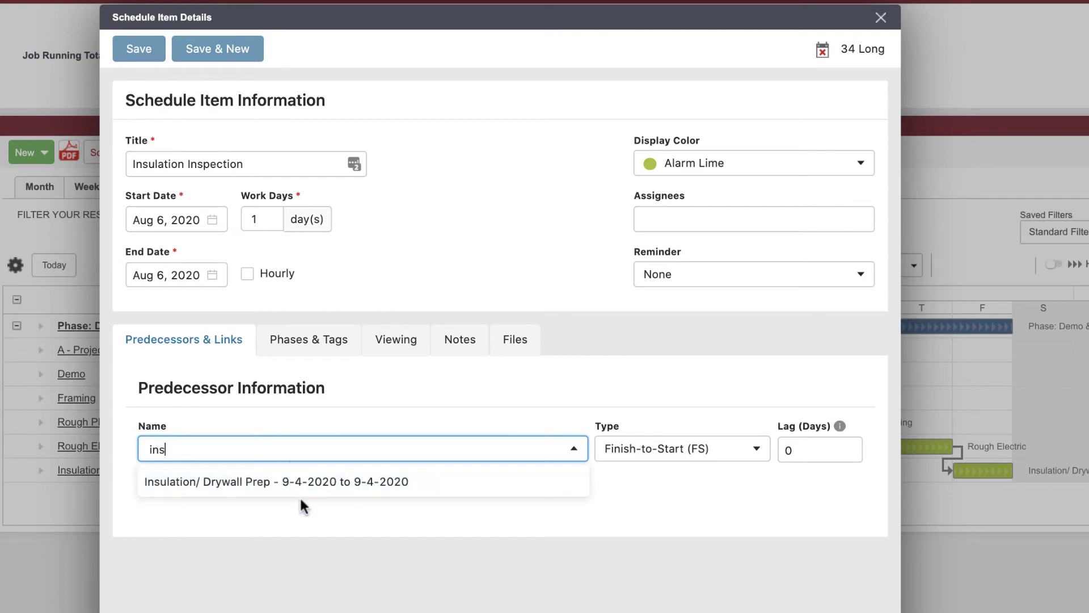
{"action": "left_click", "coordinate": [289, 484]}
{"action": "left_click", "coordinate": [662, 442]}
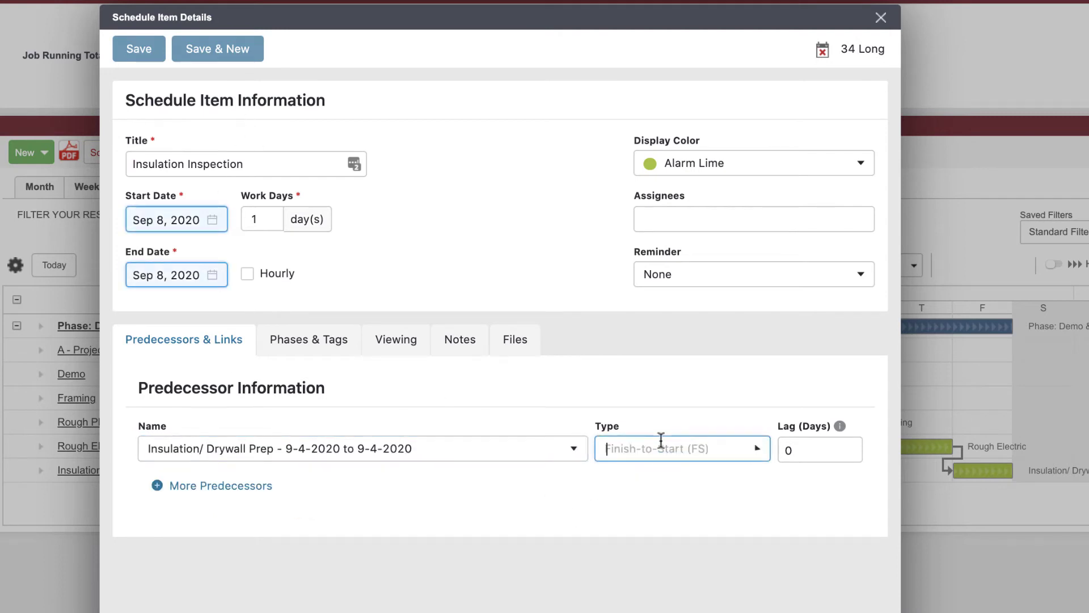
{"action": "left_click", "coordinate": [652, 506]}
{"action": "left_click", "coordinate": [366, 538]}
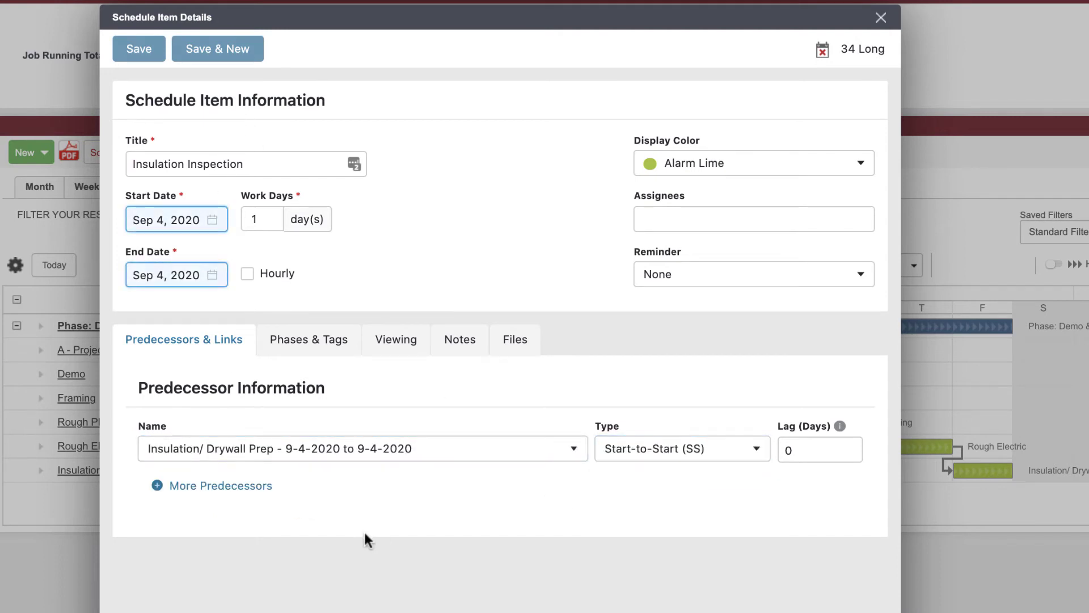
{"action": "left_click", "coordinate": [132, 49]}
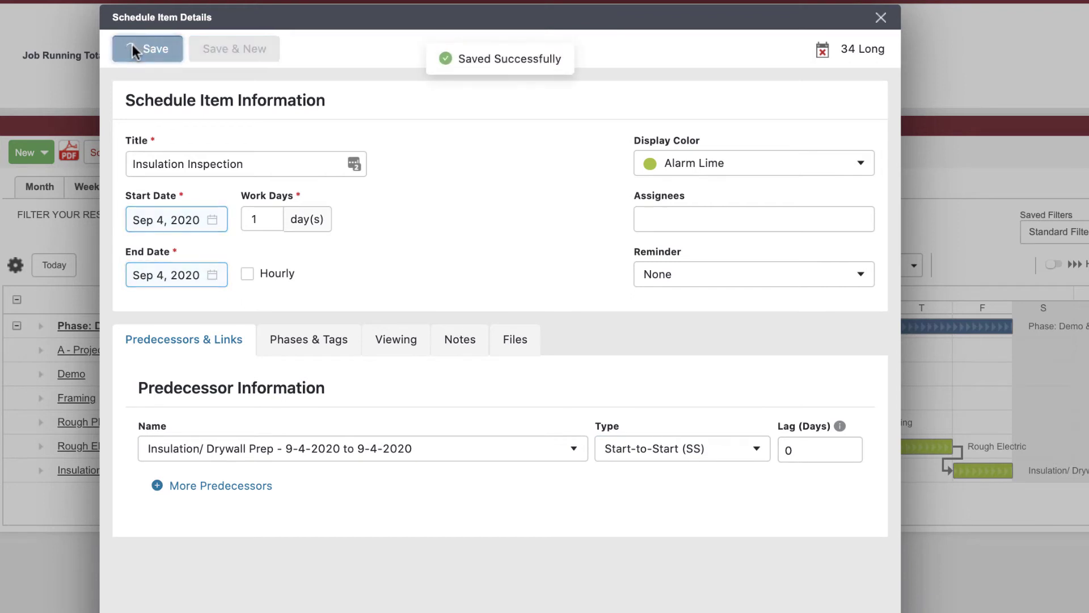
- Put Insulation Inspection in the Demo & Rough Ins phase and save
{"action": "left_click", "coordinate": [322, 347]}
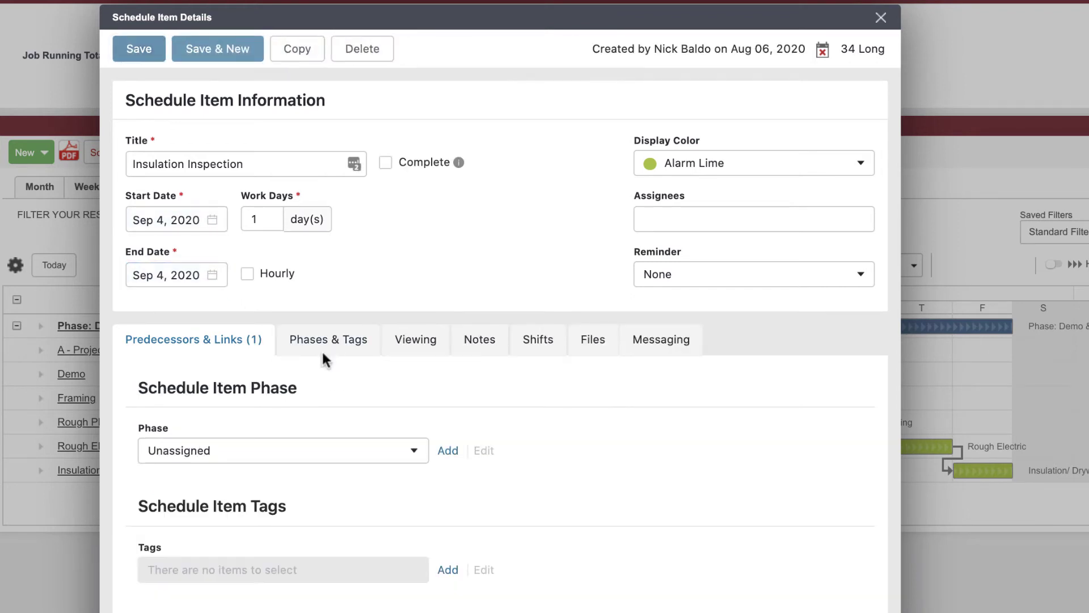
{"action": "left_click", "coordinate": [248, 463]}
{"action": "left_click", "coordinate": [192, 513]}
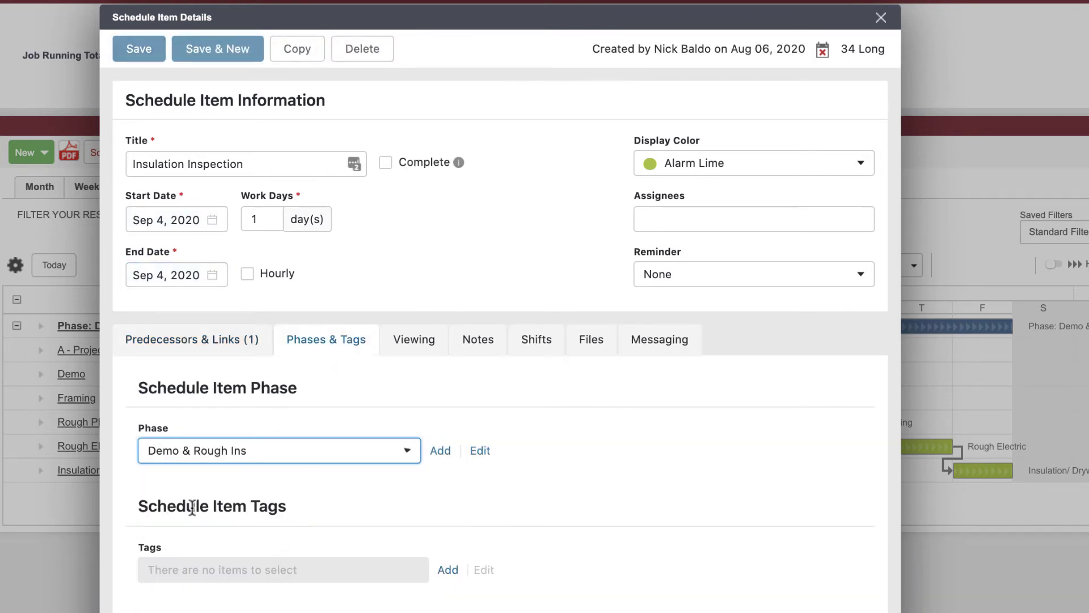
{"action": "left_click", "coordinate": [218, 48]}
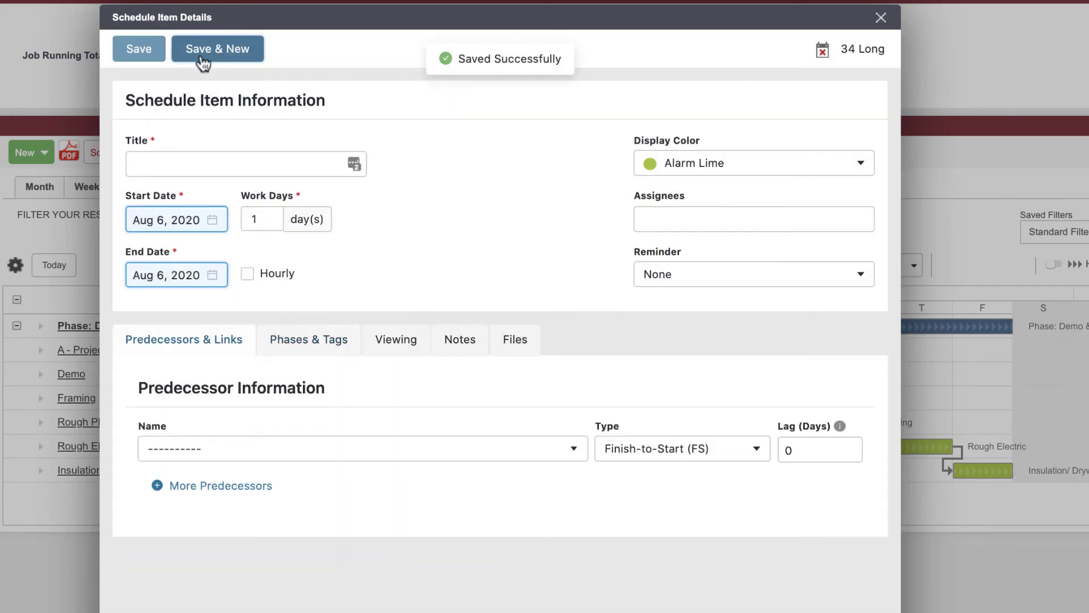
- Save Hang & Finish Drywall as 5 work days in Drywall & Paint, after Insulation Inspection
{"action": "left_click", "coordinate": [184, 164]}
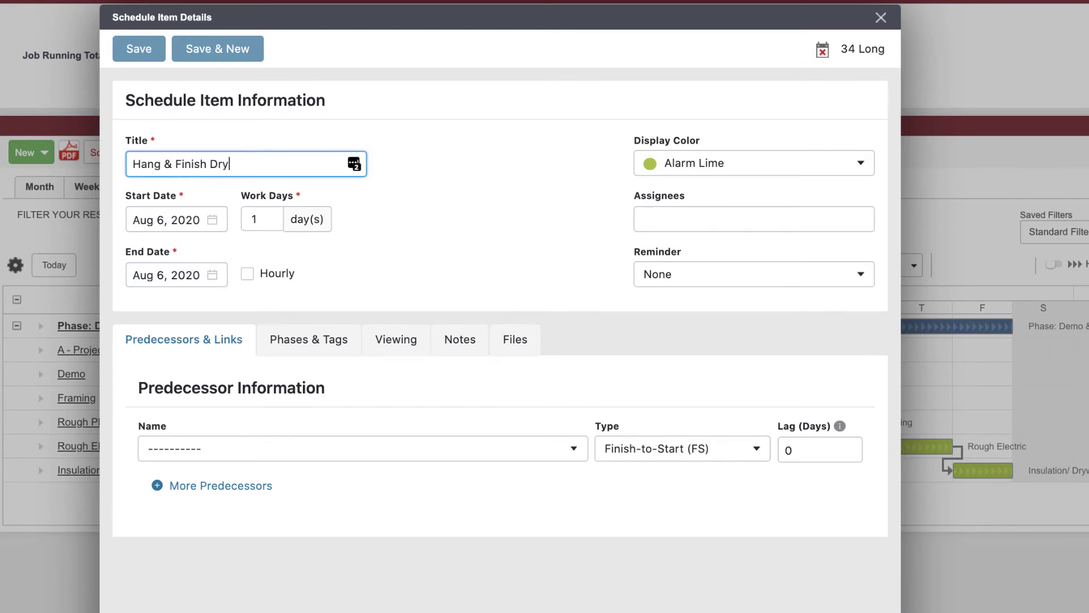
{"action": "left_click", "coordinate": [275, 216]}
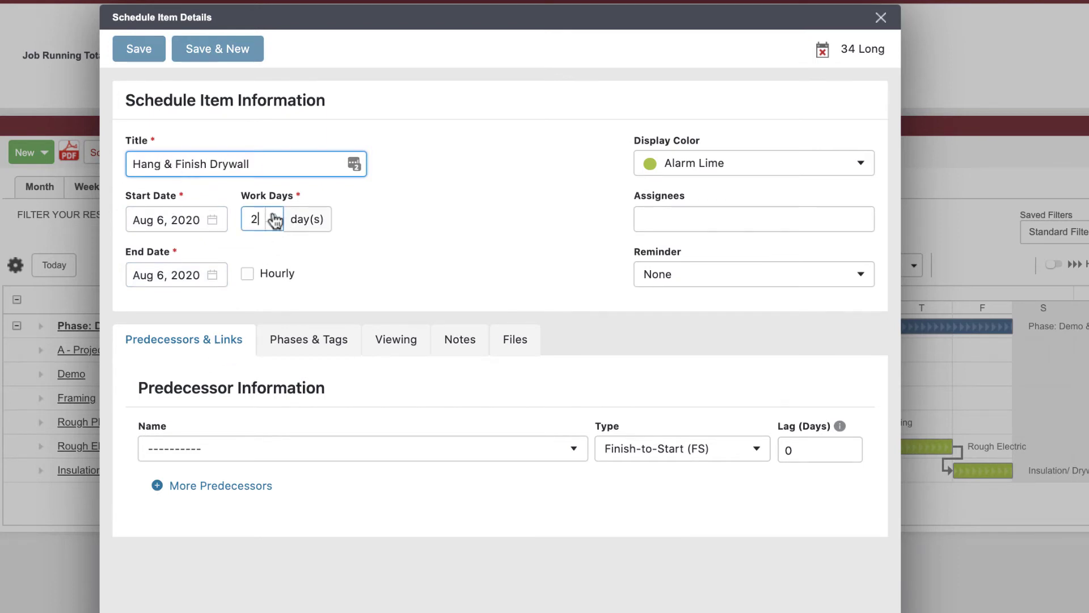
{"action": "left_click", "coordinate": [275, 216]}
{"action": "left_click", "coordinate": [276, 215]}
{"action": "left_click", "coordinate": [301, 339]}
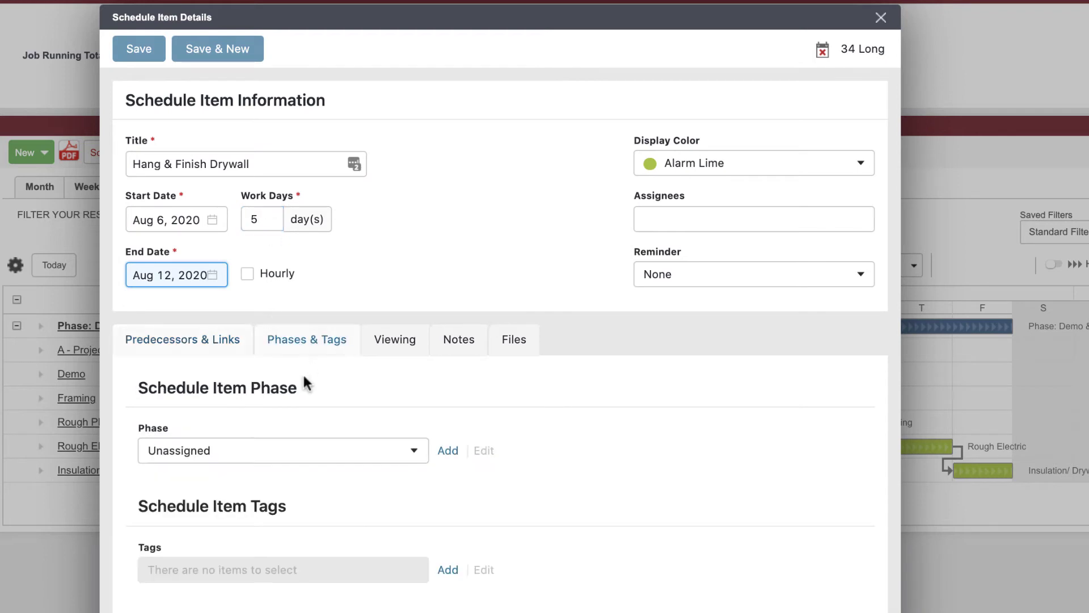
{"action": "left_click", "coordinate": [275, 451]}
{"action": "left_click", "coordinate": [273, 533]}
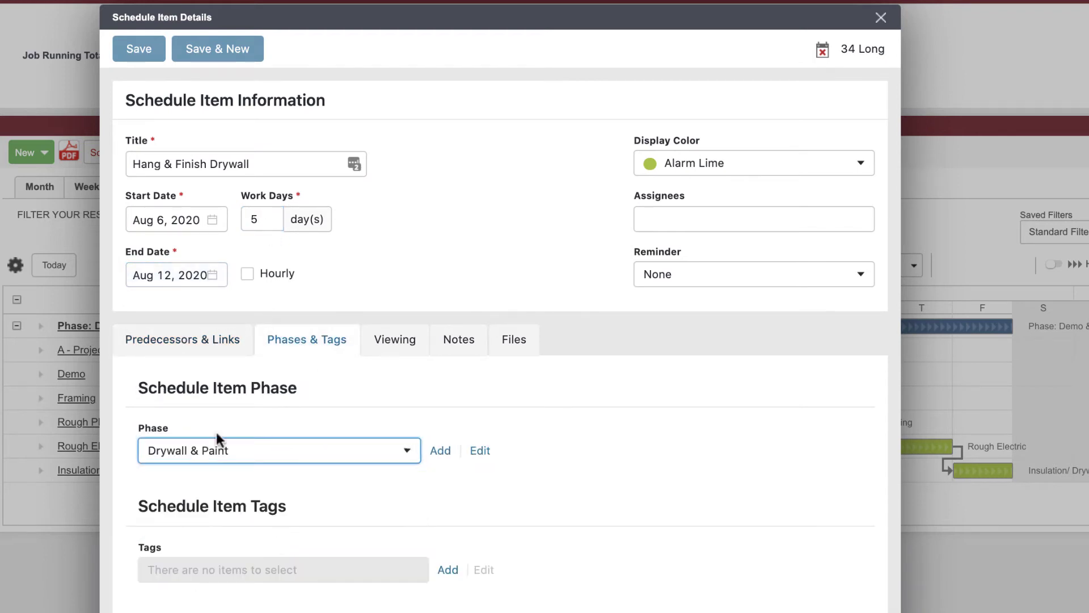
{"action": "left_click", "coordinate": [182, 339]}
{"action": "left_click", "coordinate": [193, 451]}
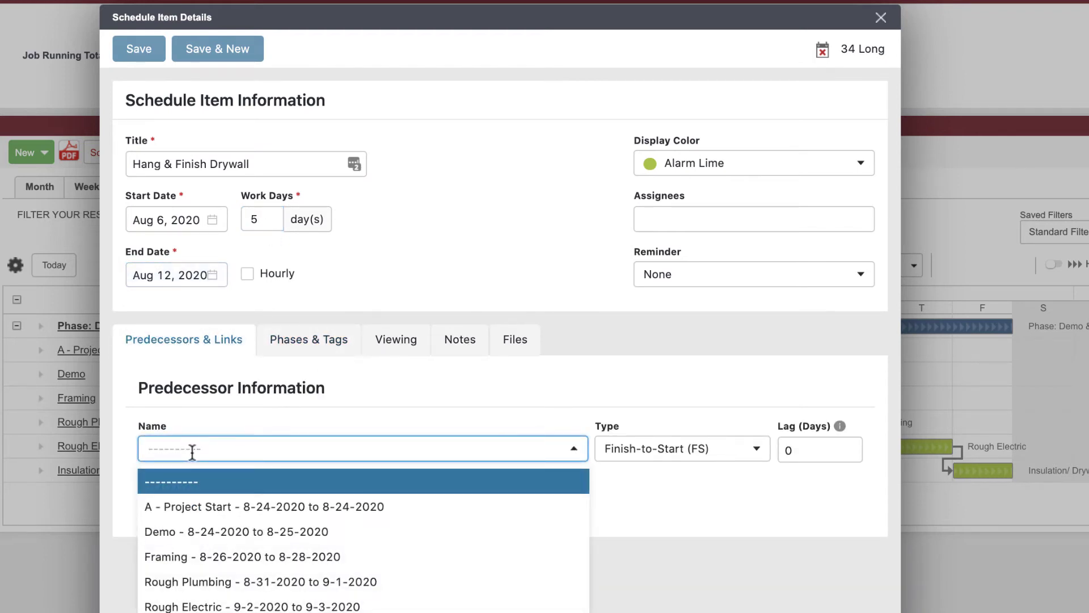
{"action": "scroll", "coordinate": [300, 535], "scroll_direction": "down", "scroll_amount": 2}
{"action": "left_click", "coordinate": [301, 534]}
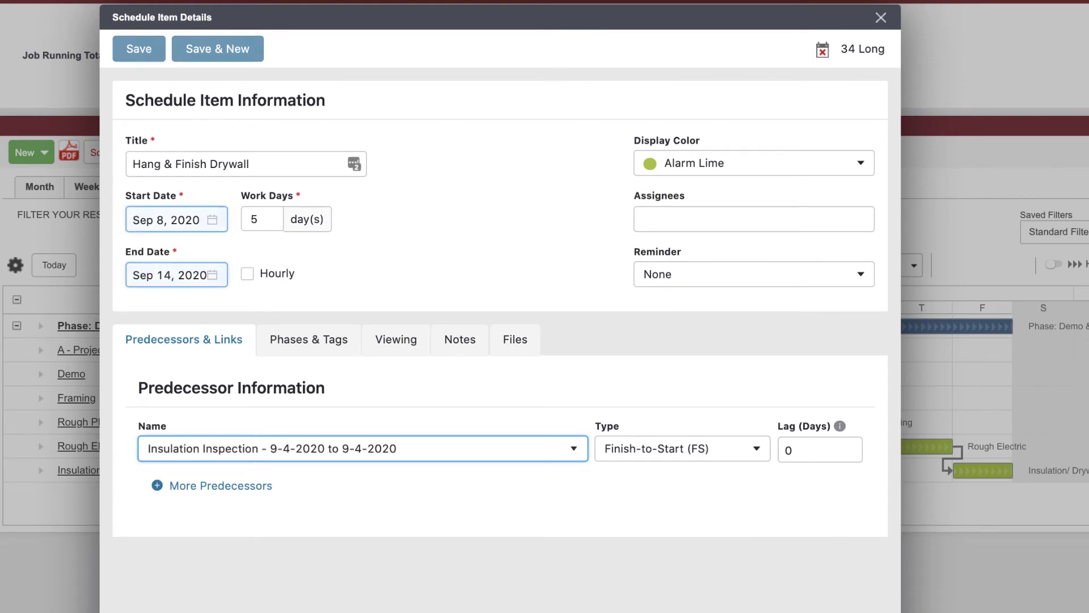
{"action": "left_click", "coordinate": [125, 56]}
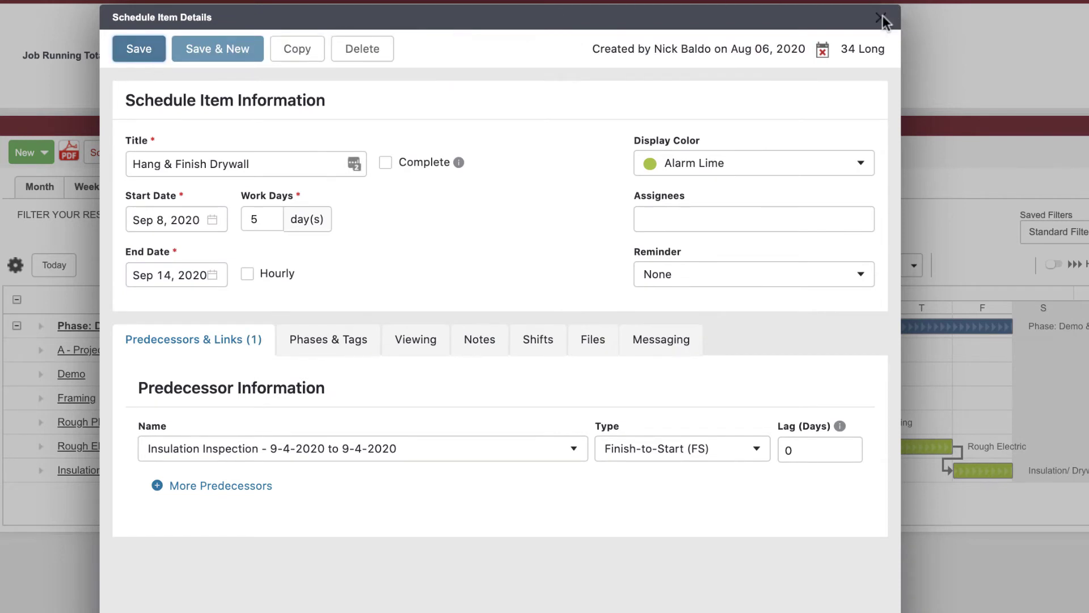
- Return to the Gantt and expand the Drywall & Paint phase
{"action": "left_click", "coordinate": [881, 19]}
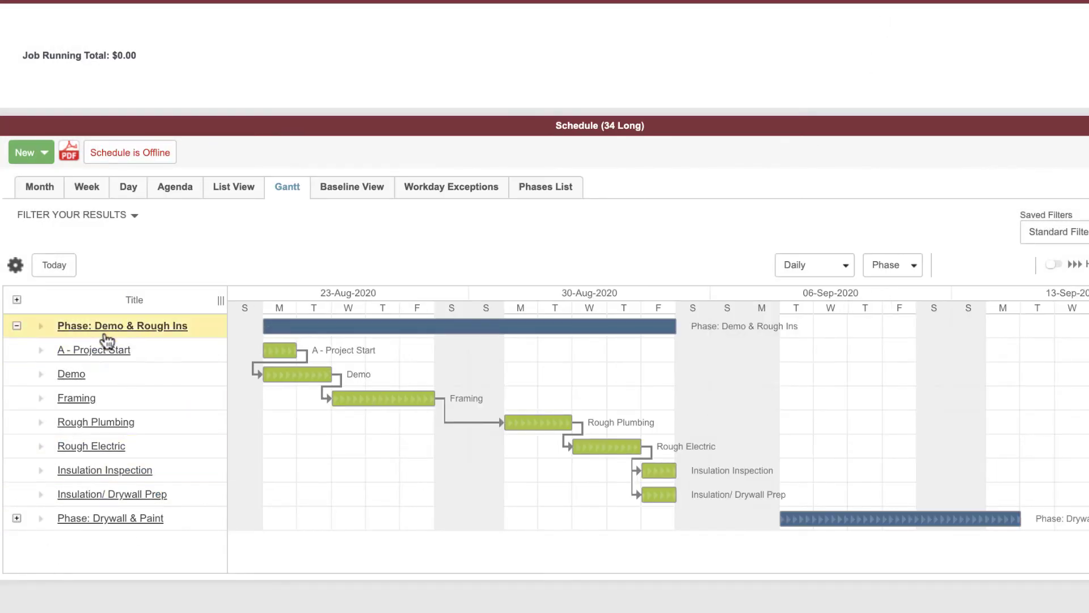
{"action": "left_click", "coordinate": [17, 519]}
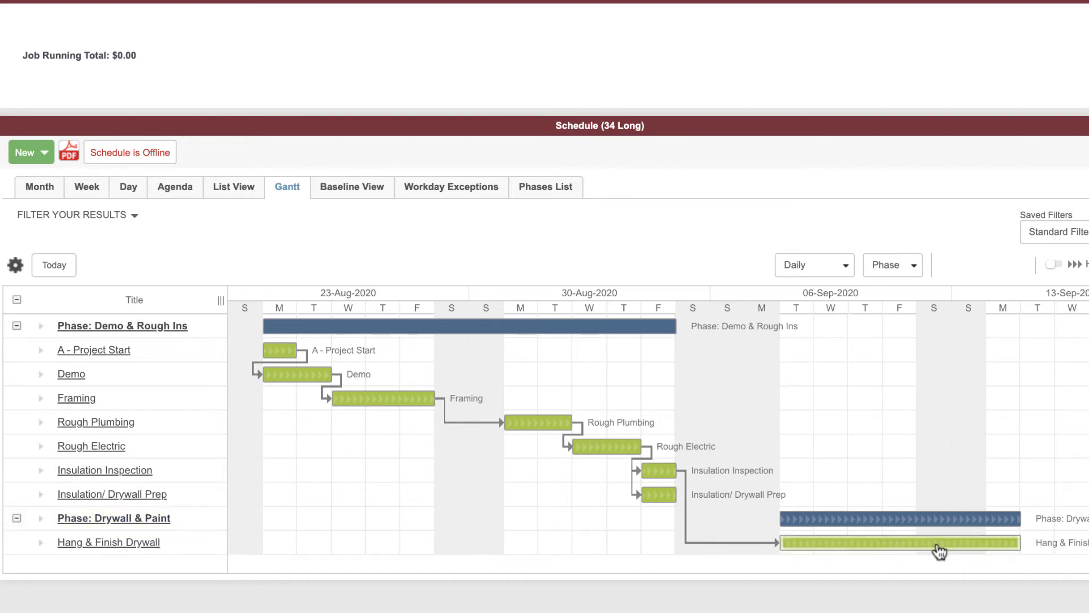
{"action": "mouse_move", "coordinate": [944, 547]}
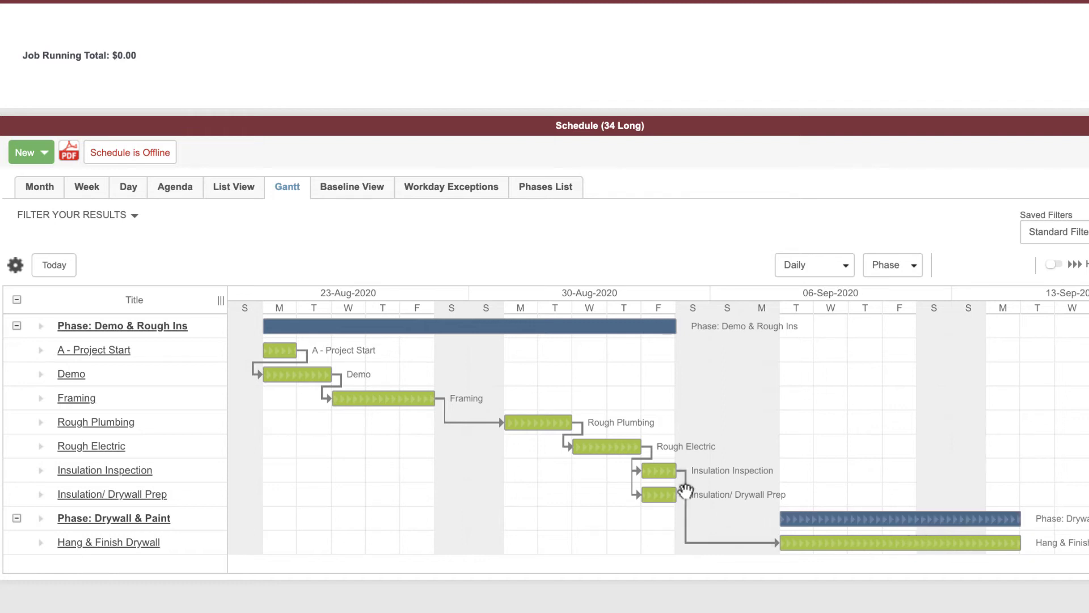
{"action": "mouse_move", "coordinate": [653, 479]}
{"action": "mouse_move", "coordinate": [762, 543]}
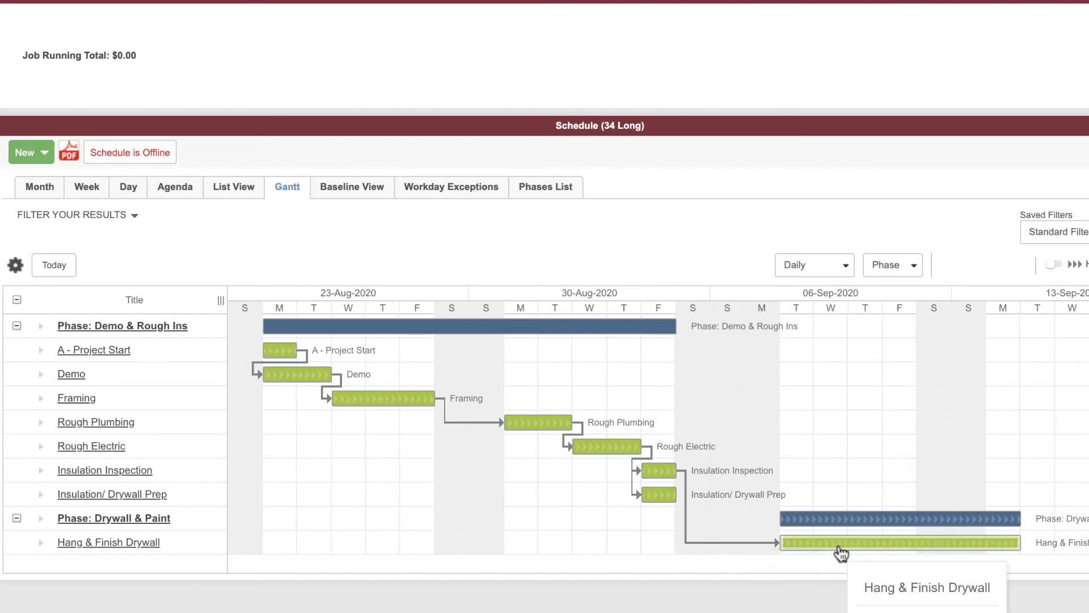
- Change Hang & Finish Drywall to 4 work days (Sep 8–11, 2020) and save
{"action": "left_click", "coordinate": [126, 539]}
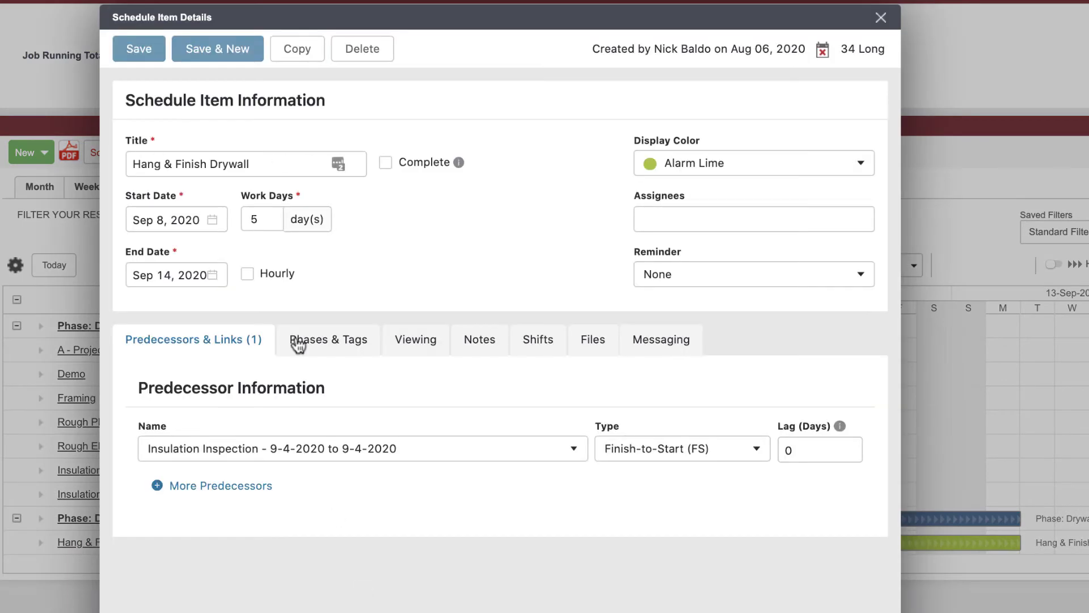
{"action": "left_click", "coordinate": [275, 226]}
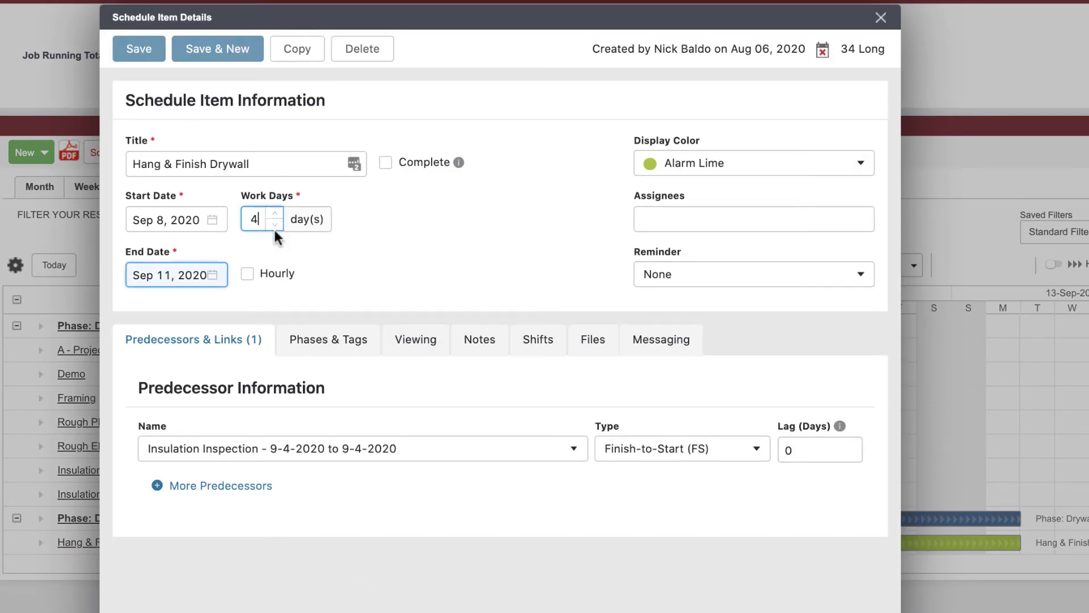
{"action": "left_click", "coordinate": [139, 48]}
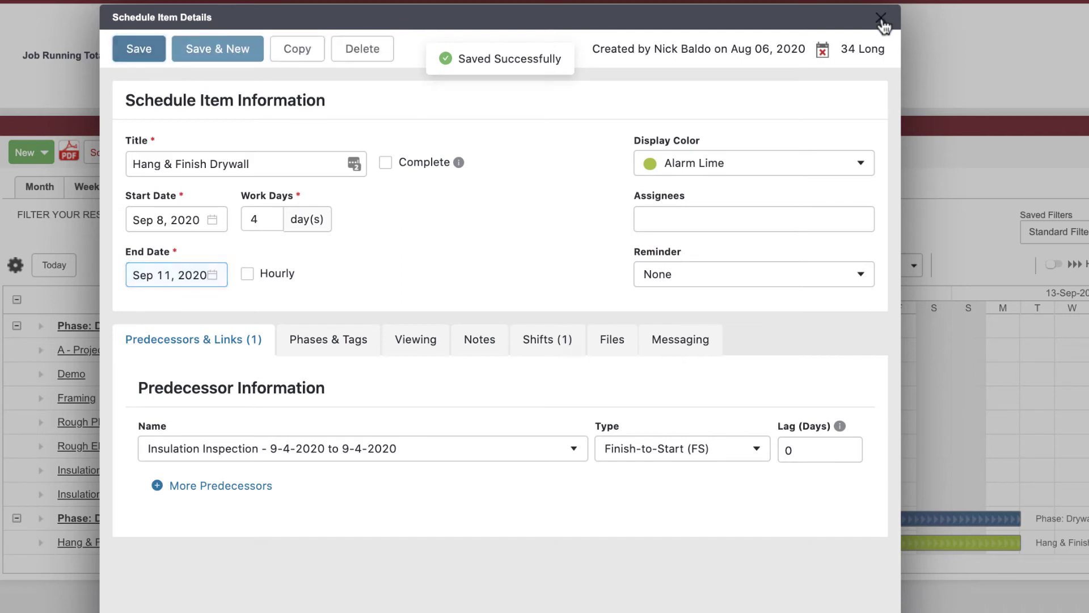
{"action": "left_click", "coordinate": [880, 18]}
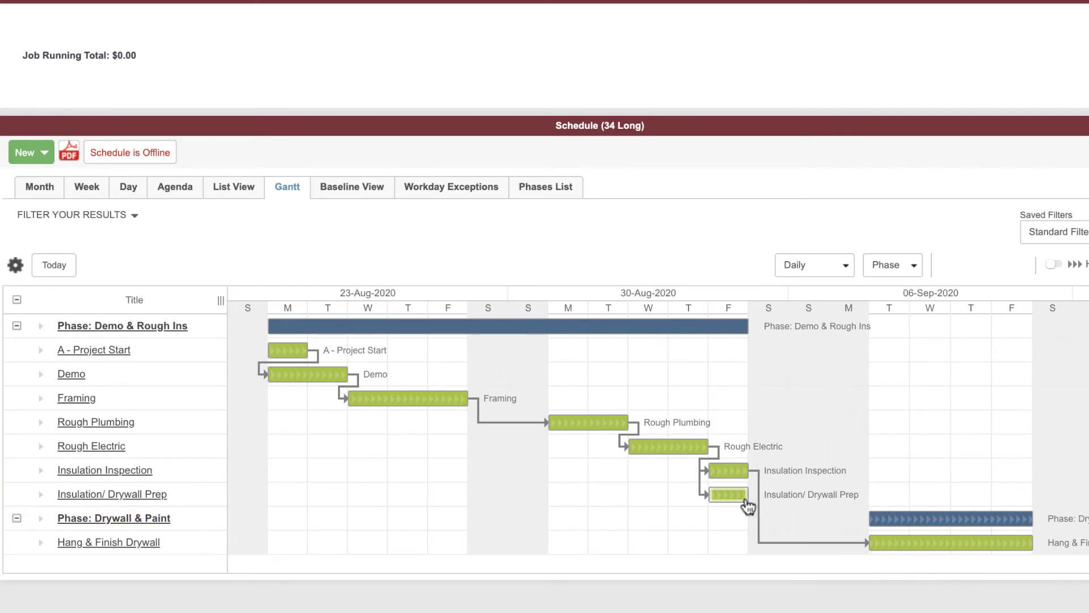
{"action": "mouse_move", "coordinate": [725, 497]}
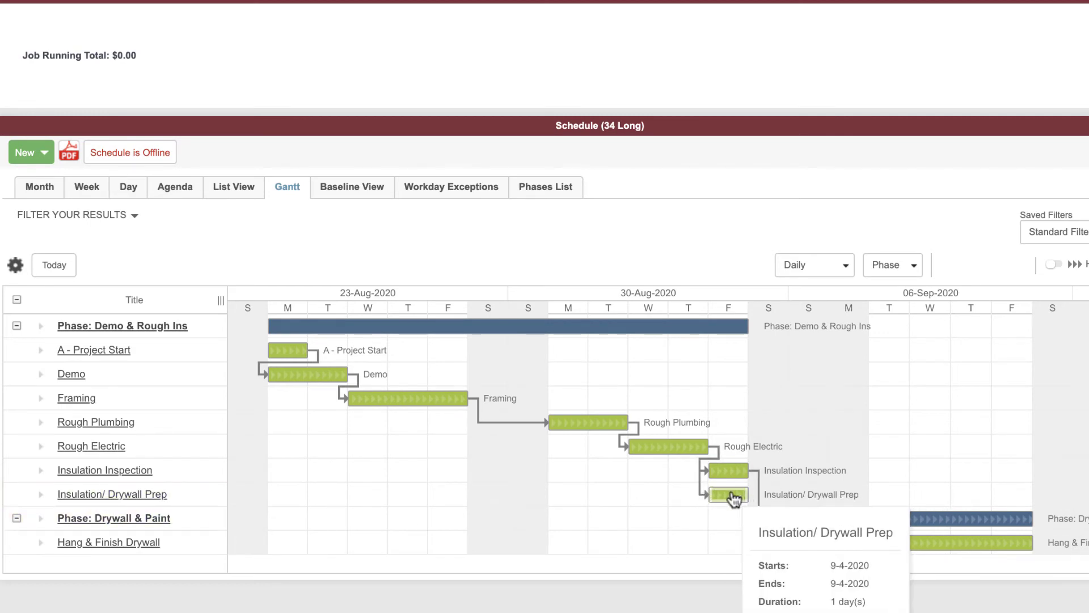
- Set Insulation/ Drywall Prep's start date to Sep 9, 2020 and save
{"action": "left_click", "coordinate": [91, 494]}
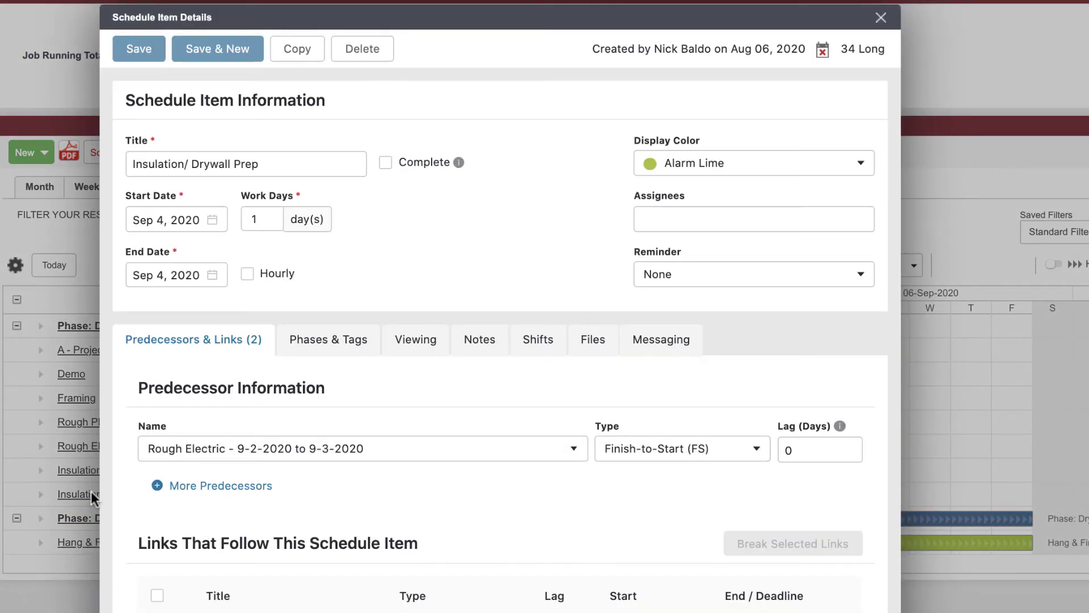
{"action": "left_click", "coordinate": [214, 219]}
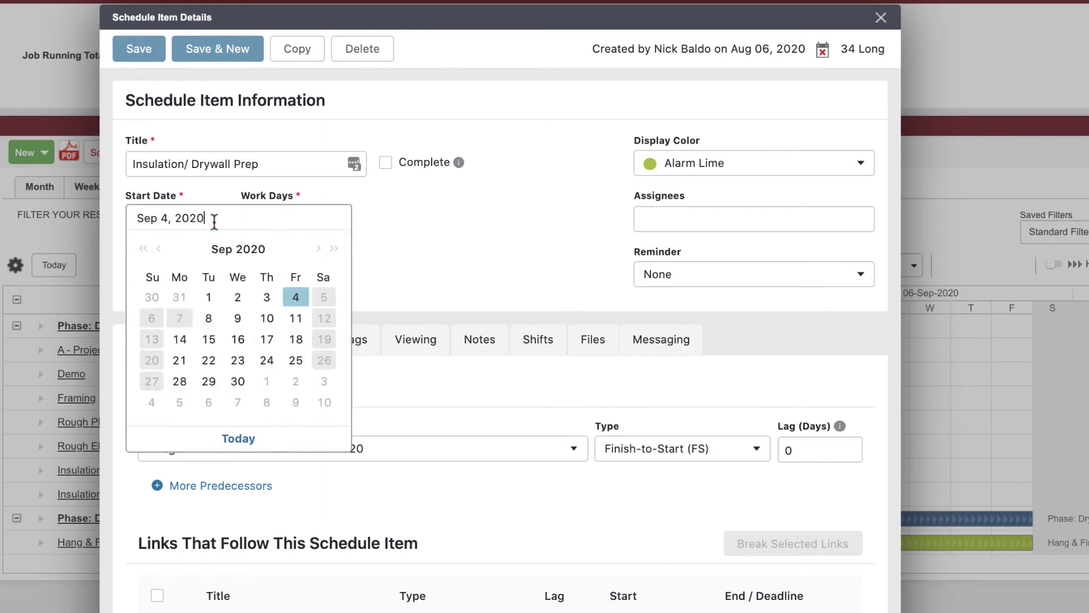
{"action": "left_click", "coordinate": [238, 319]}
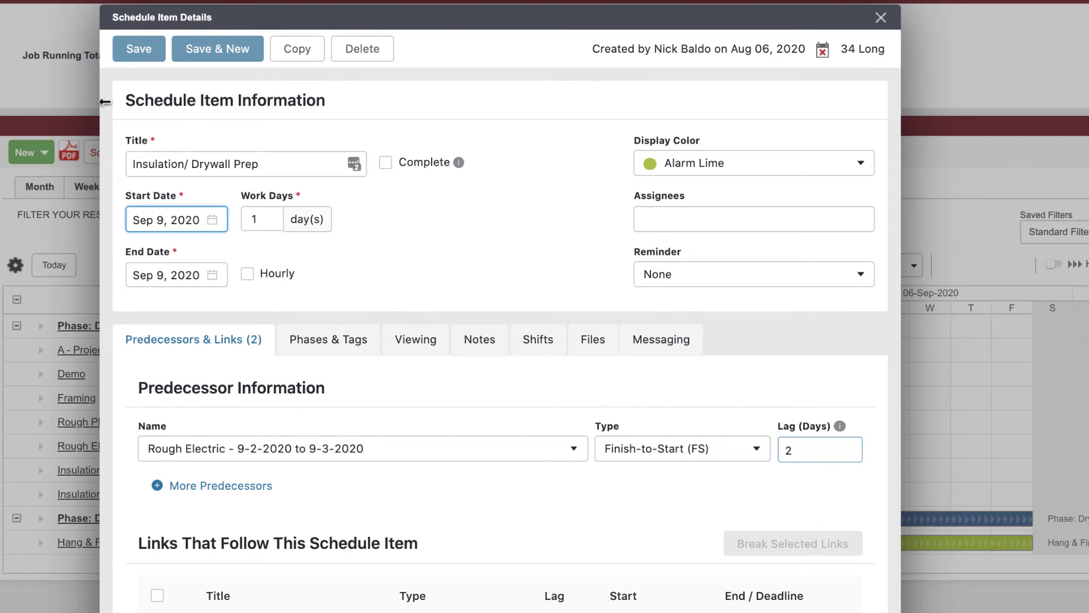
{"action": "left_click", "coordinate": [138, 48]}
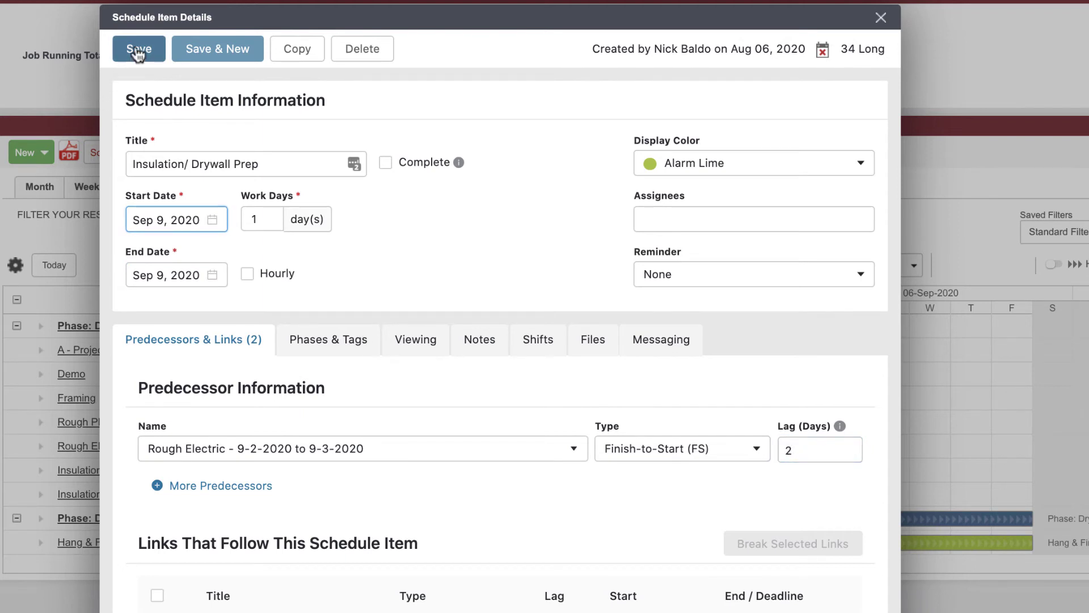
{"action": "left_click", "coordinate": [879, 18]}
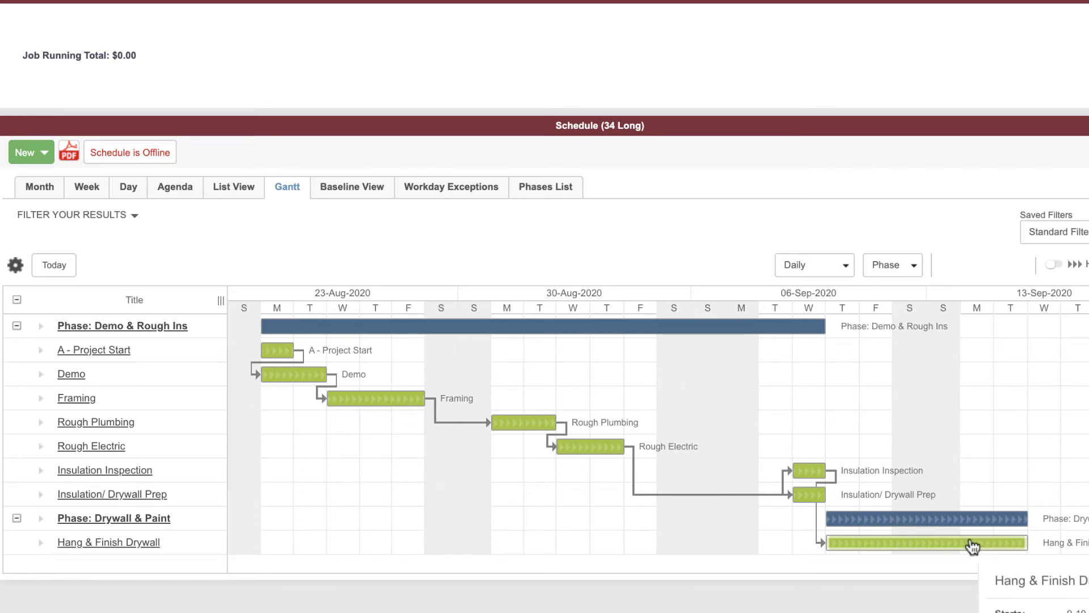
- Restore Insulation/ Drywall Prep's start date to Sep 4, 2020, save, and return to the Gantt
{"action": "mouse_move", "coordinate": [816, 504]}
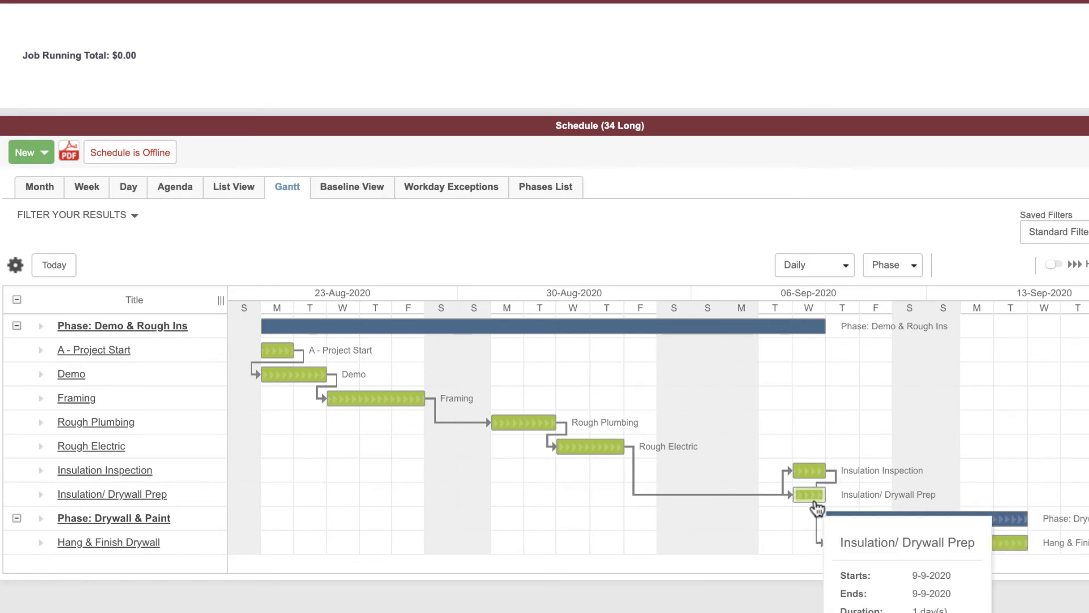
{"action": "left_click", "coordinate": [147, 495]}
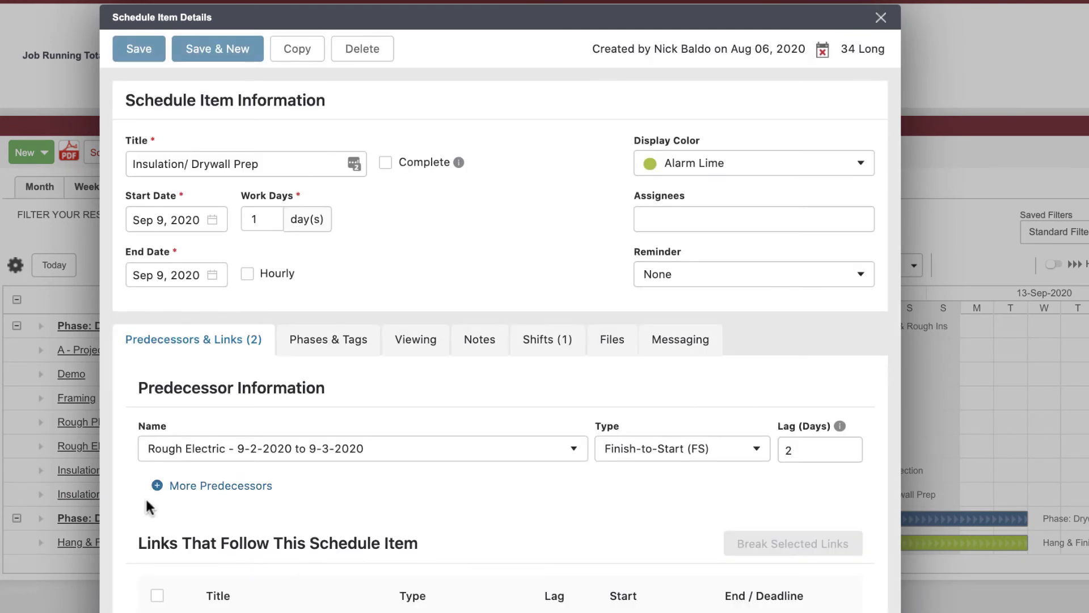
{"action": "left_click", "coordinate": [221, 161]}
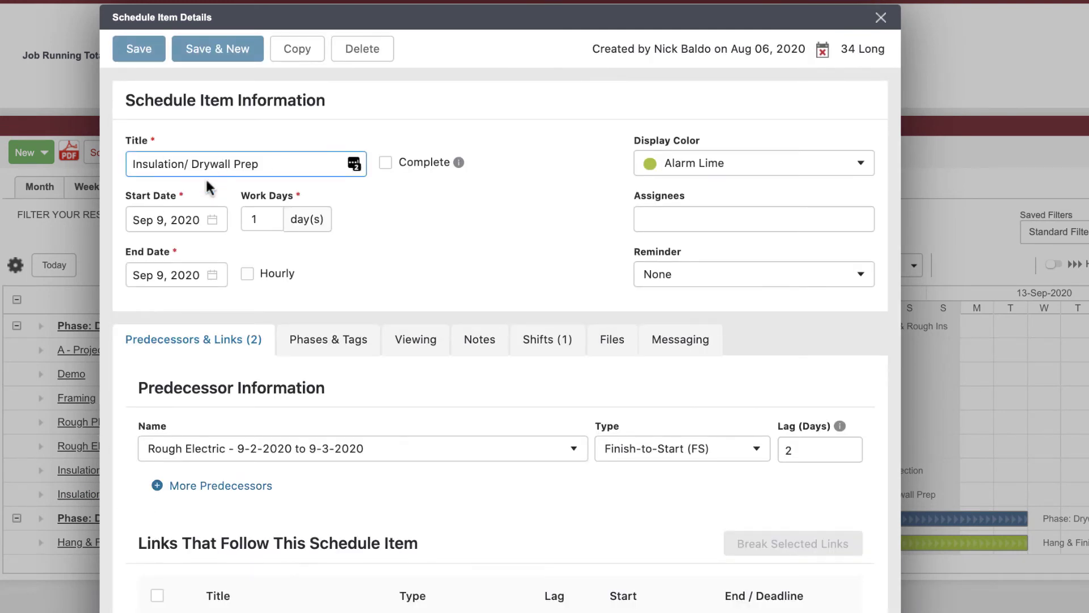
{"action": "left_click", "coordinate": [219, 220]}
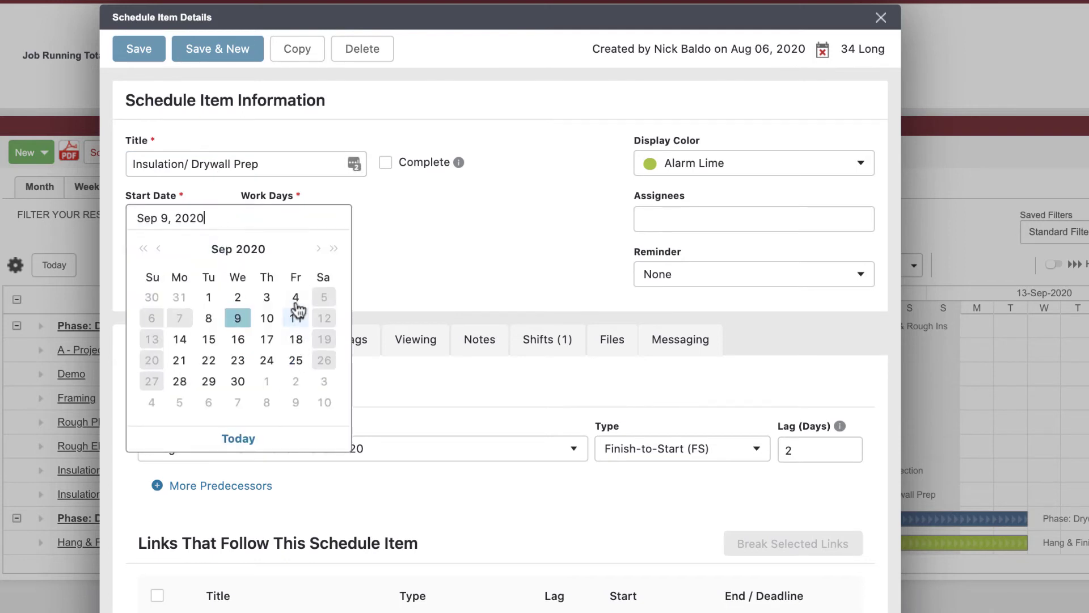
{"action": "left_click", "coordinate": [295, 298]}
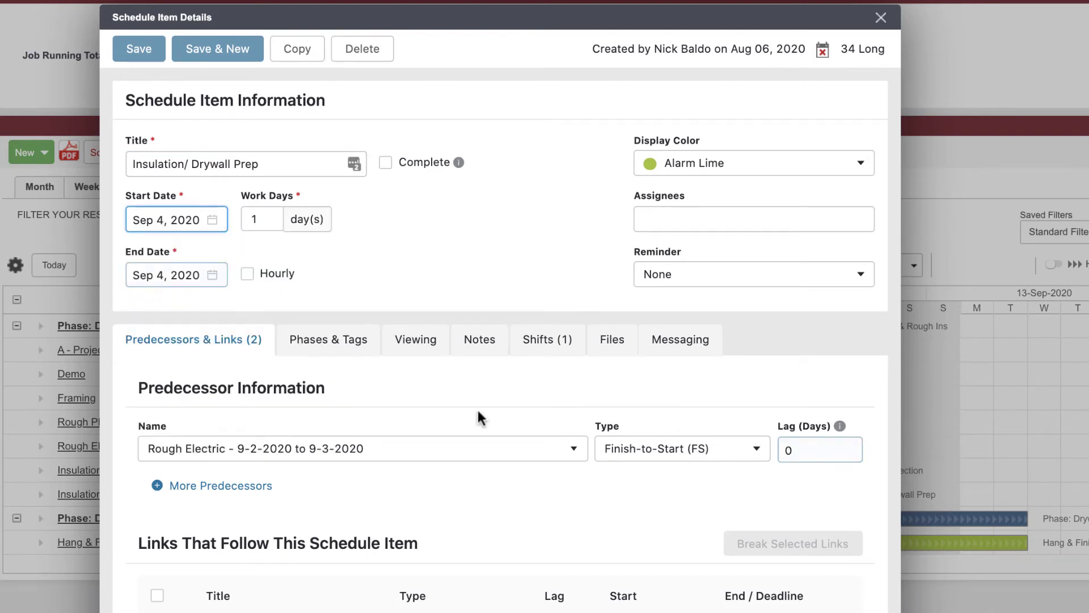
{"action": "left_click", "coordinate": [146, 47]}
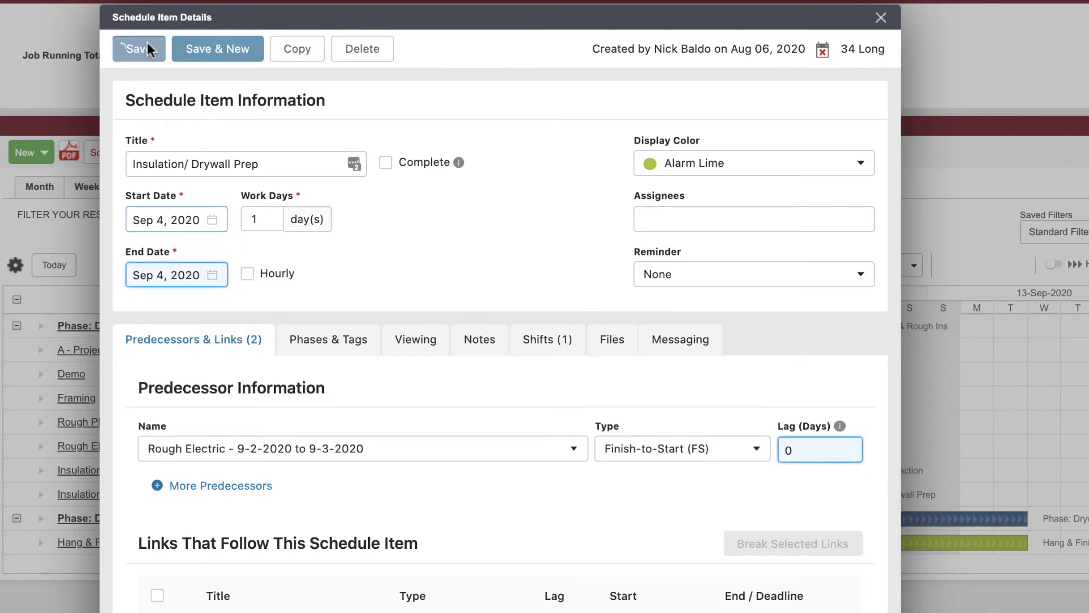
{"action": "left_click", "coordinate": [881, 17]}
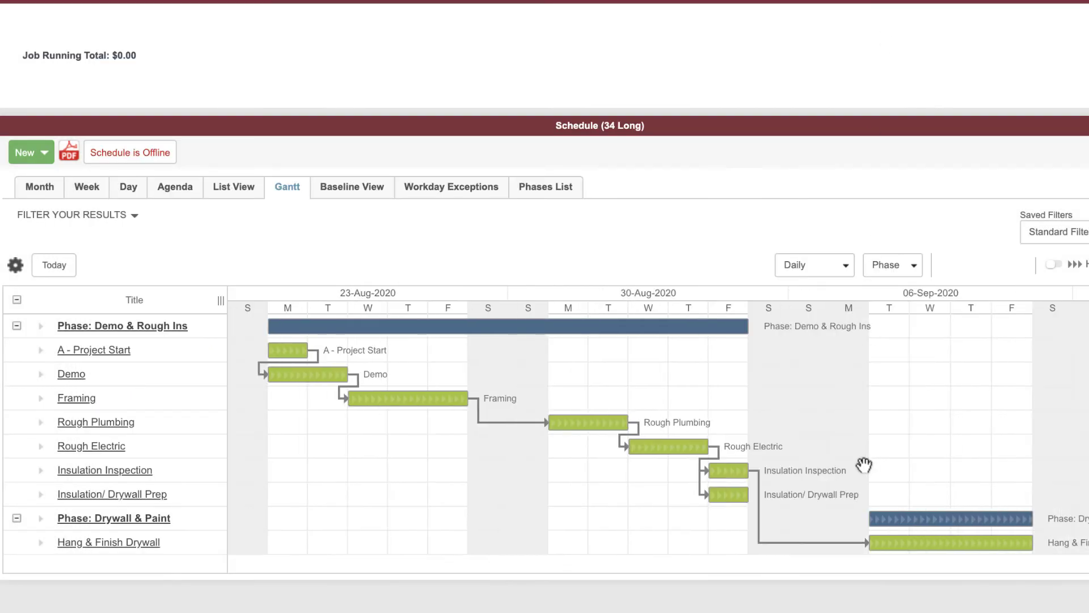
- Set Insulation Inspection's start date to Sep 9, 2020 and save
{"action": "left_click", "coordinate": [113, 472]}
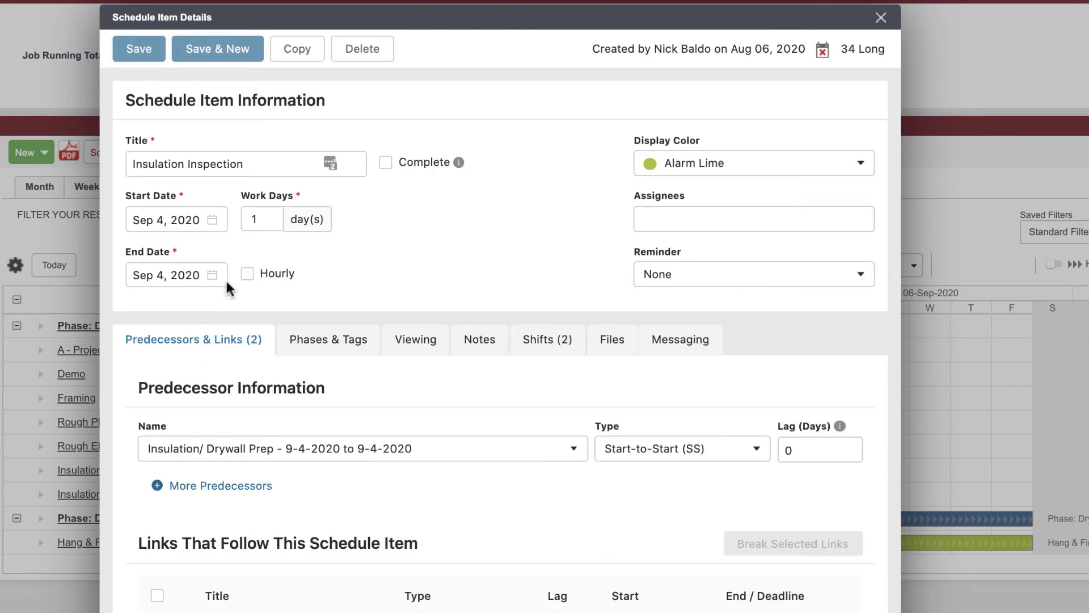
{"action": "left_click", "coordinate": [211, 221]}
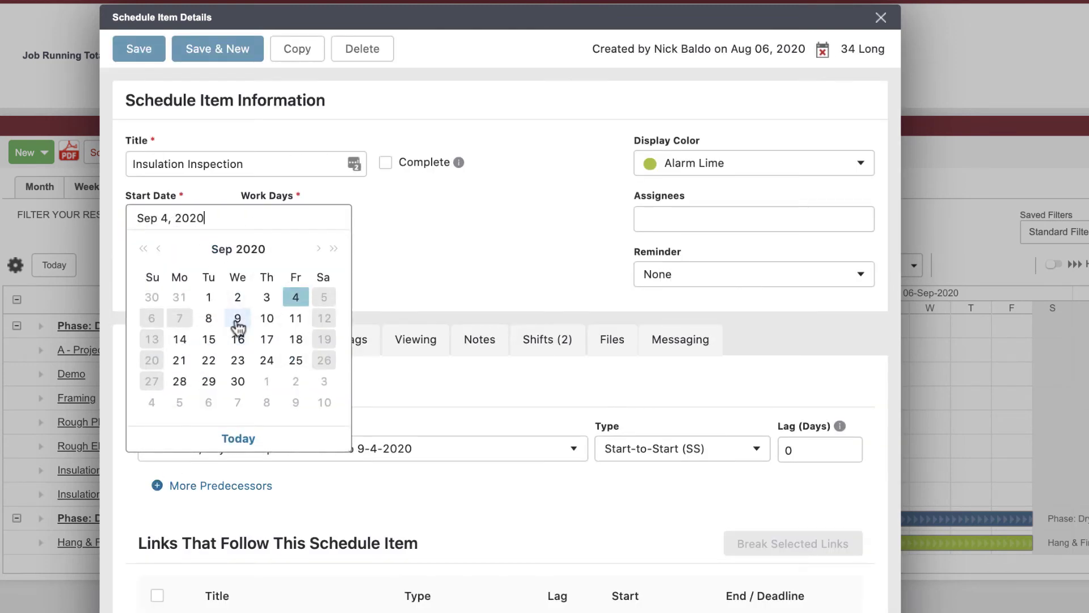
{"action": "left_click", "coordinate": [238, 318]}
{"action": "left_click", "coordinate": [138, 55]}
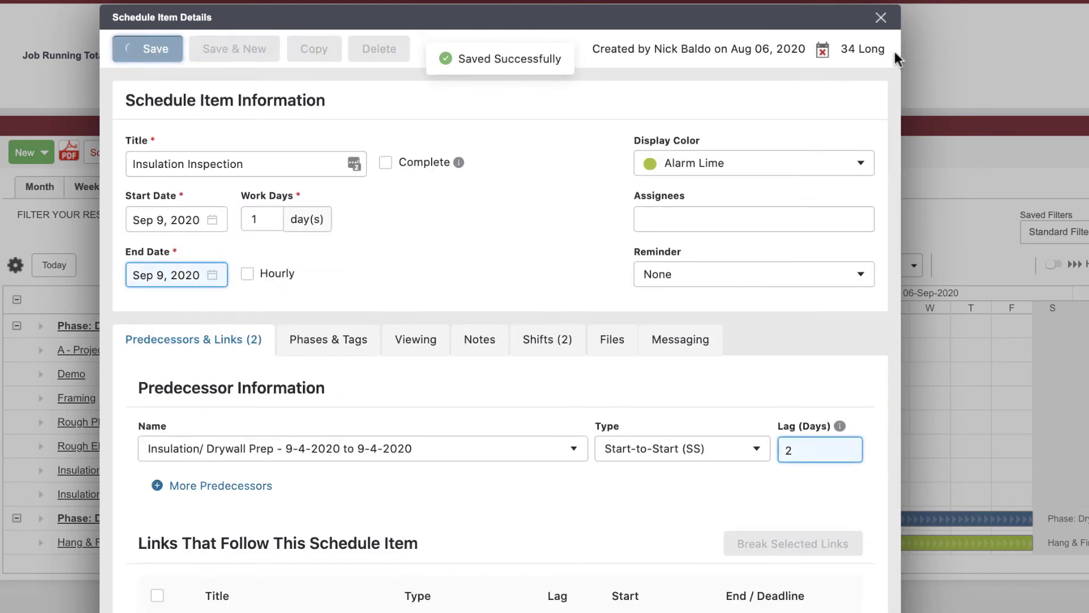
{"action": "left_click", "coordinate": [881, 18]}
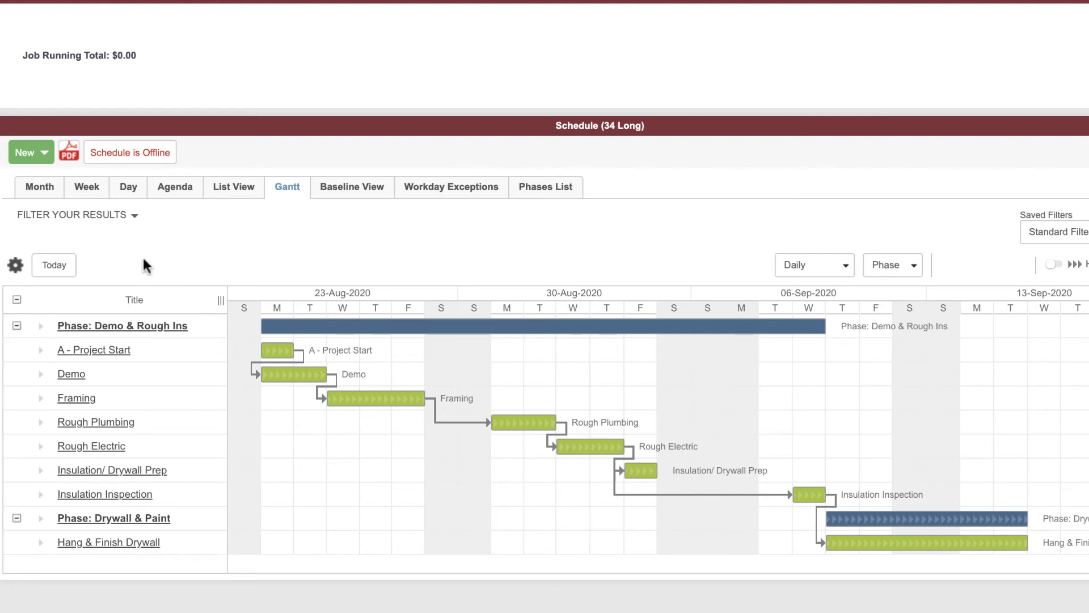
- Check the Month calendar, then switch the schedule to List View (Aug 24–Sep 15, 2020)
{"action": "left_click", "coordinate": [29, 189]}
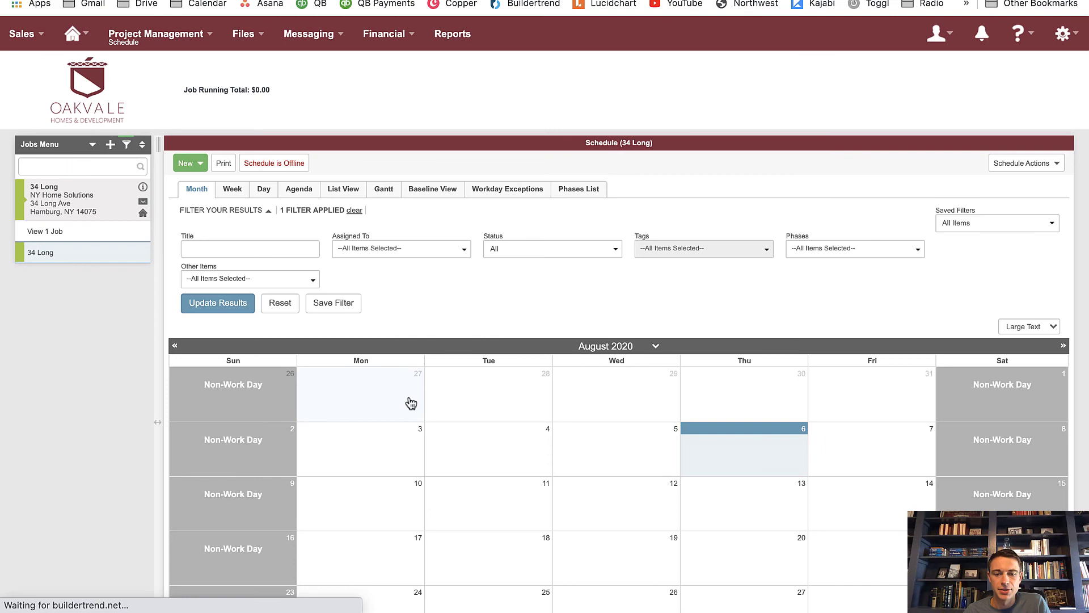
{"action": "scroll", "coordinate": [408, 400], "scroll_direction": "down", "scroll_amount": 2}
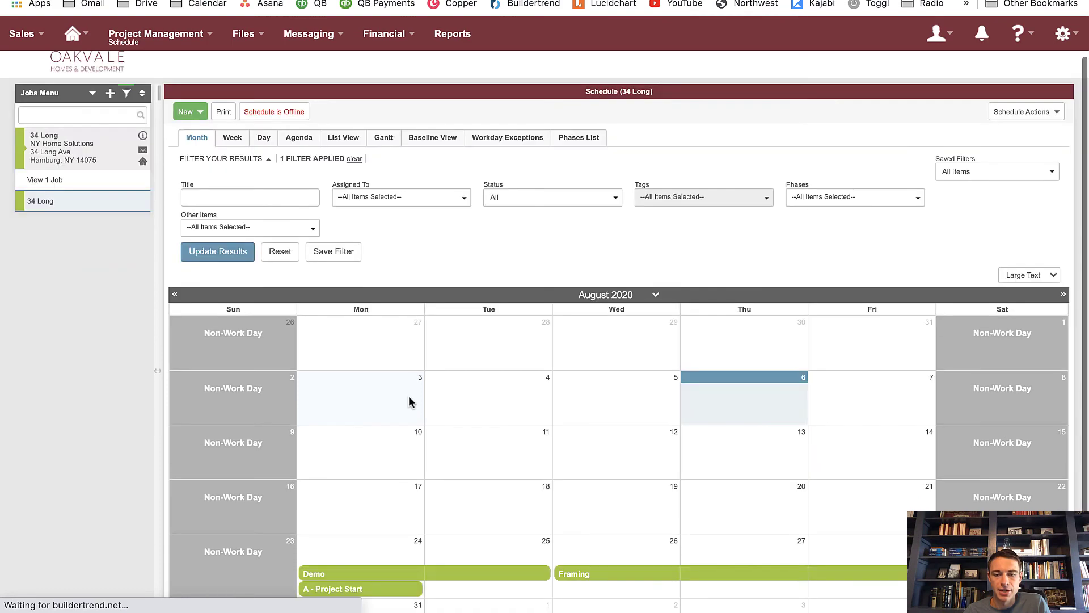
{"action": "scroll", "coordinate": [408, 396], "scroll_direction": "down", "scroll_amount": 3}
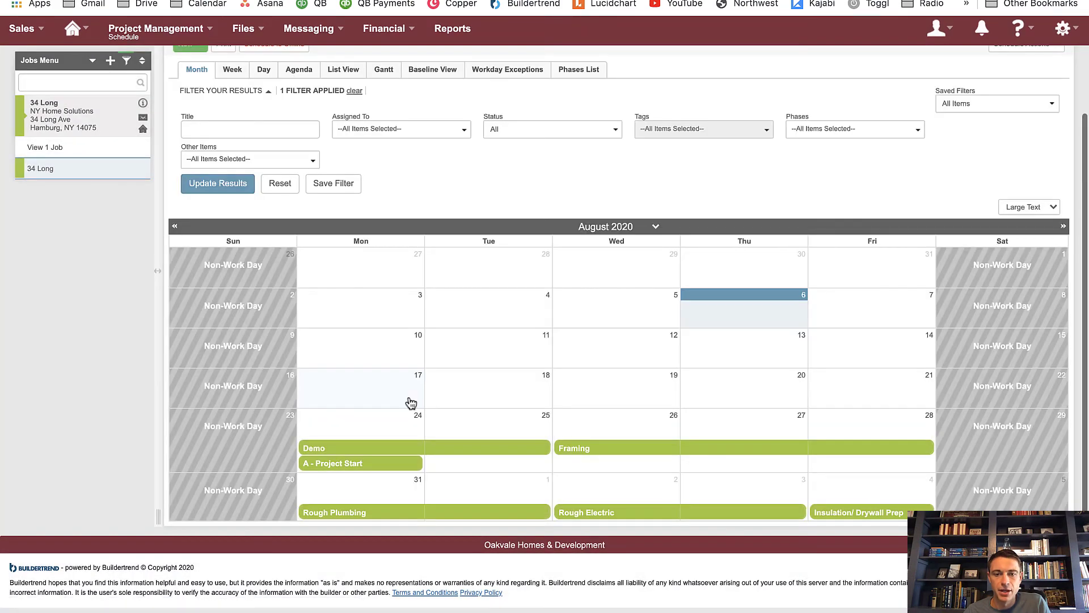
{"action": "scroll", "coordinate": [387, 315], "scroll_direction": "up", "scroll_amount": 1}
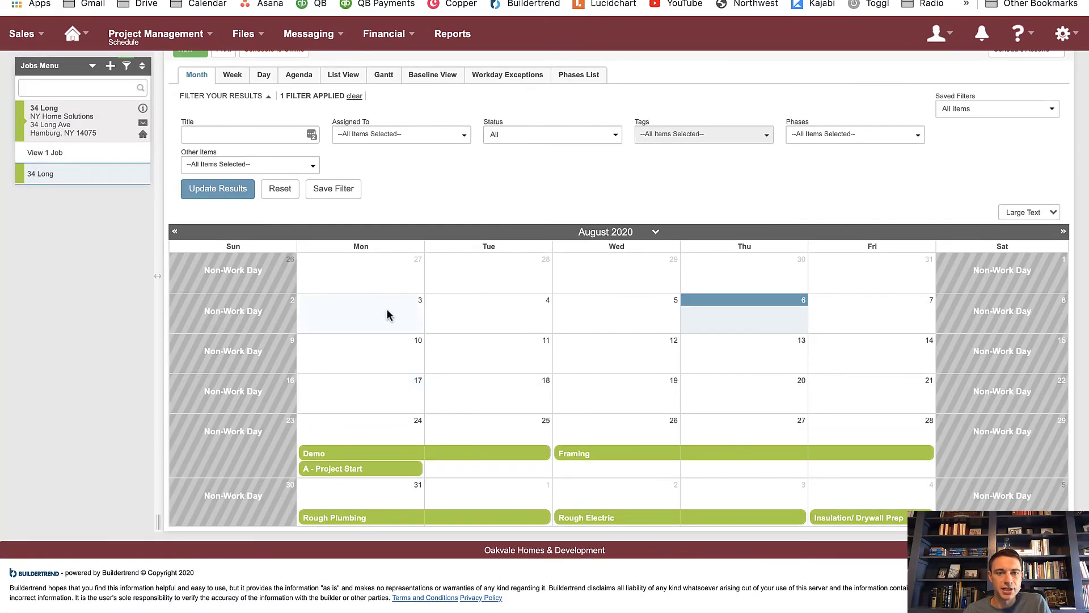
{"action": "left_click", "coordinate": [345, 76]}
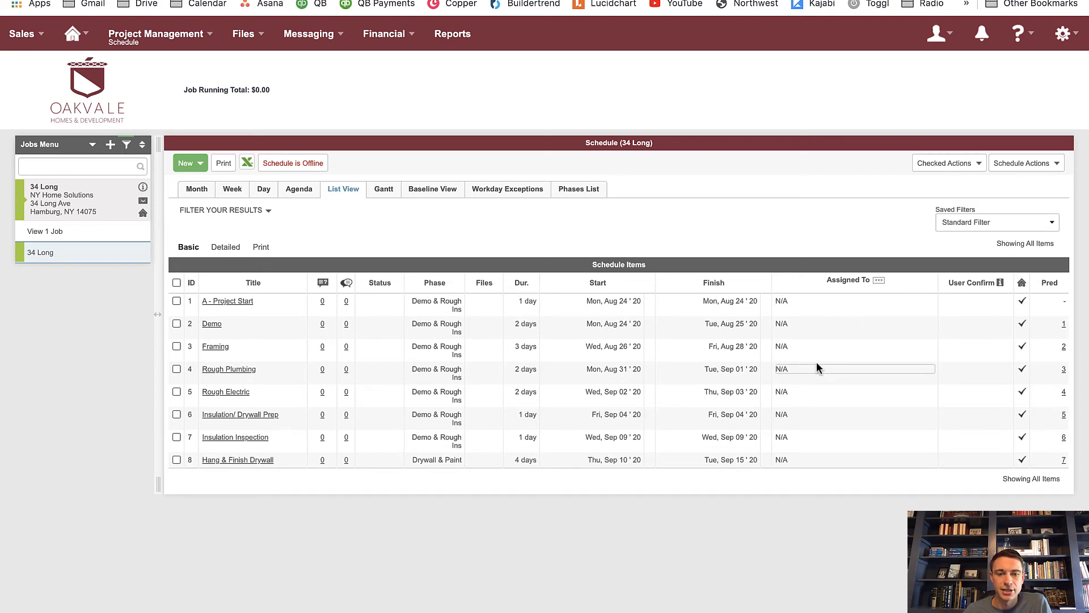
- Assign two internal team members to the Demo task
{"action": "left_click", "coordinate": [805, 332]}
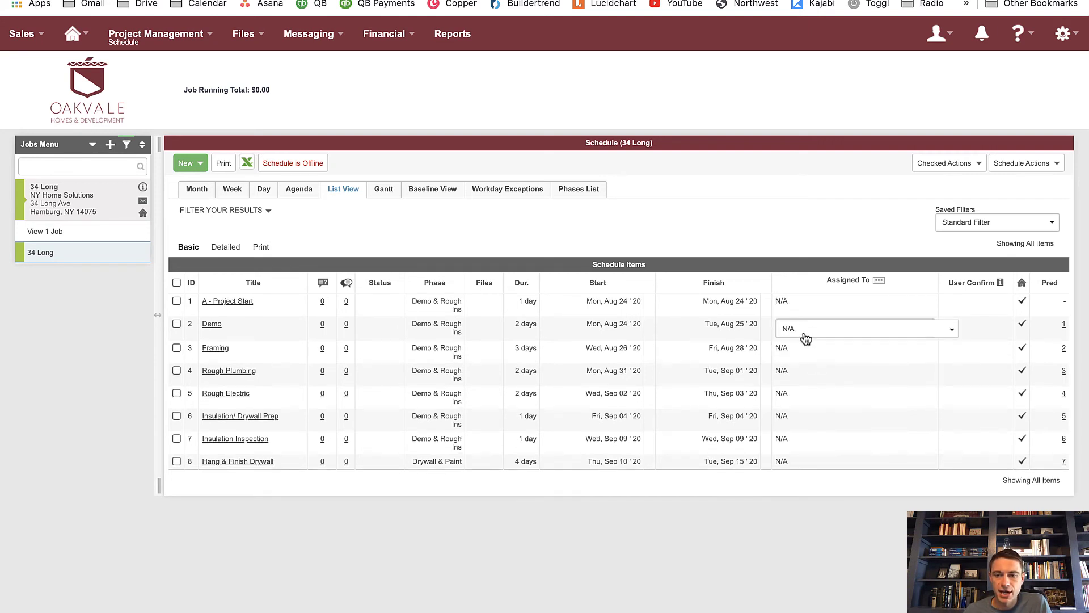
{"action": "left_click", "coordinate": [806, 338]}
{"action": "left_click", "coordinate": [813, 443]}
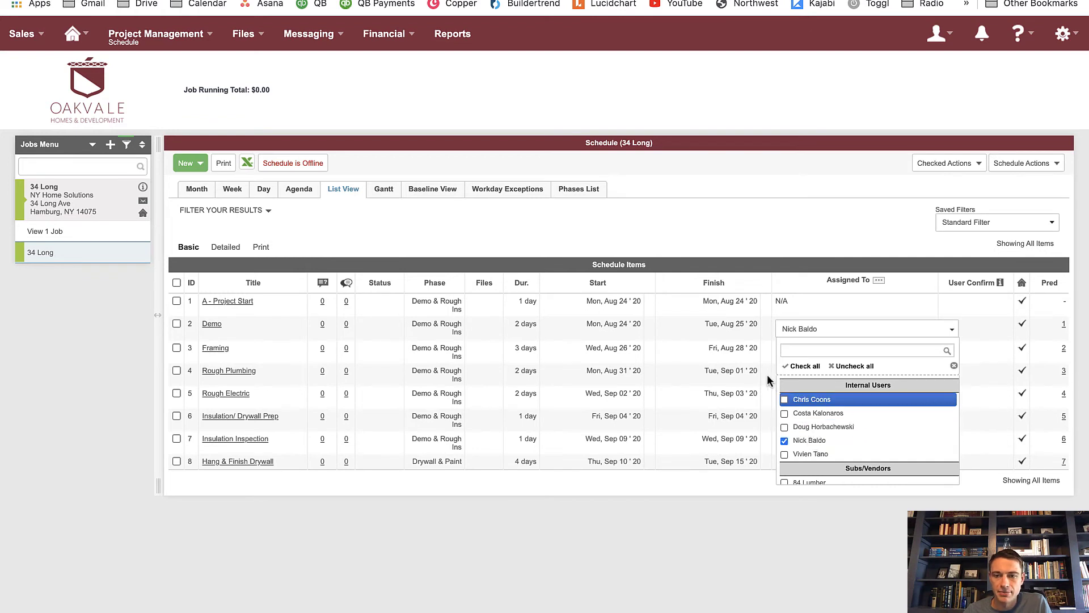
{"action": "left_click", "coordinate": [756, 350]}
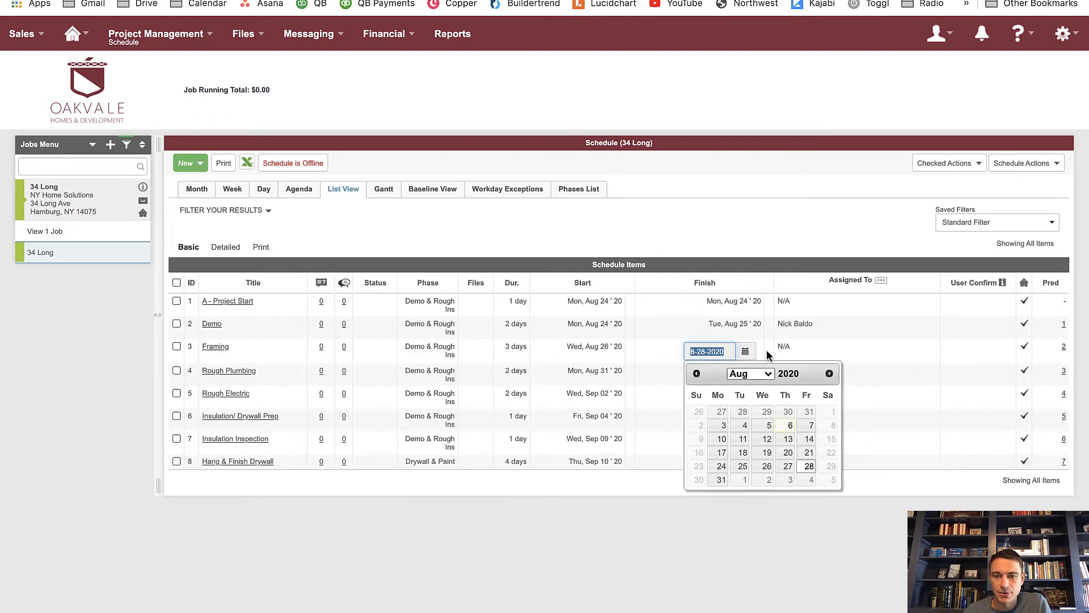
{"action": "left_click", "coordinate": [812, 332]}
{"action": "left_click", "coordinate": [812, 332]}
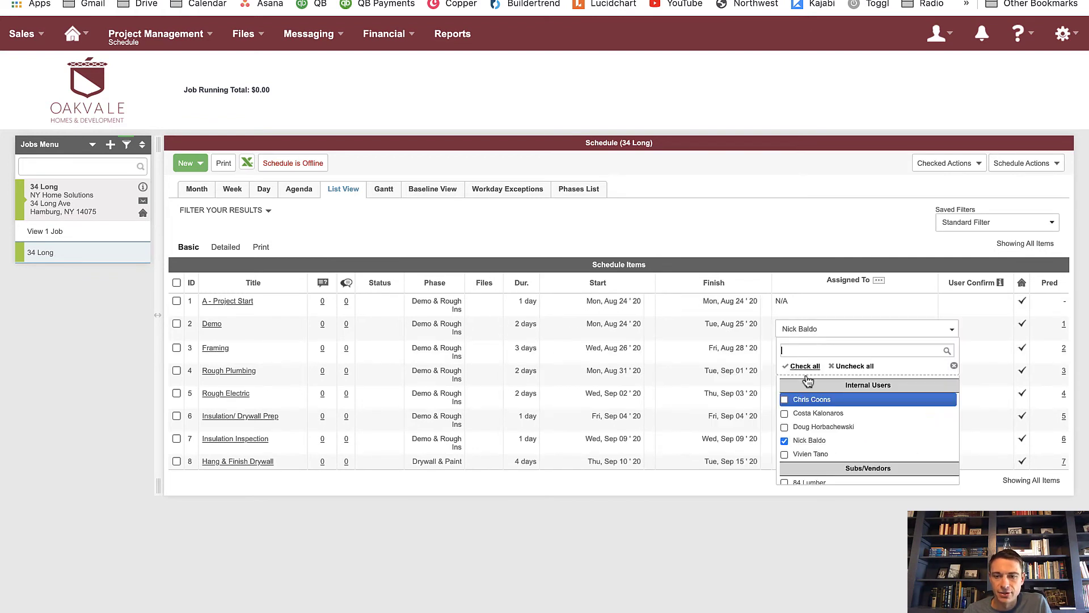
{"action": "left_click", "coordinate": [810, 454]}
{"action": "left_click", "coordinate": [698, 368]}
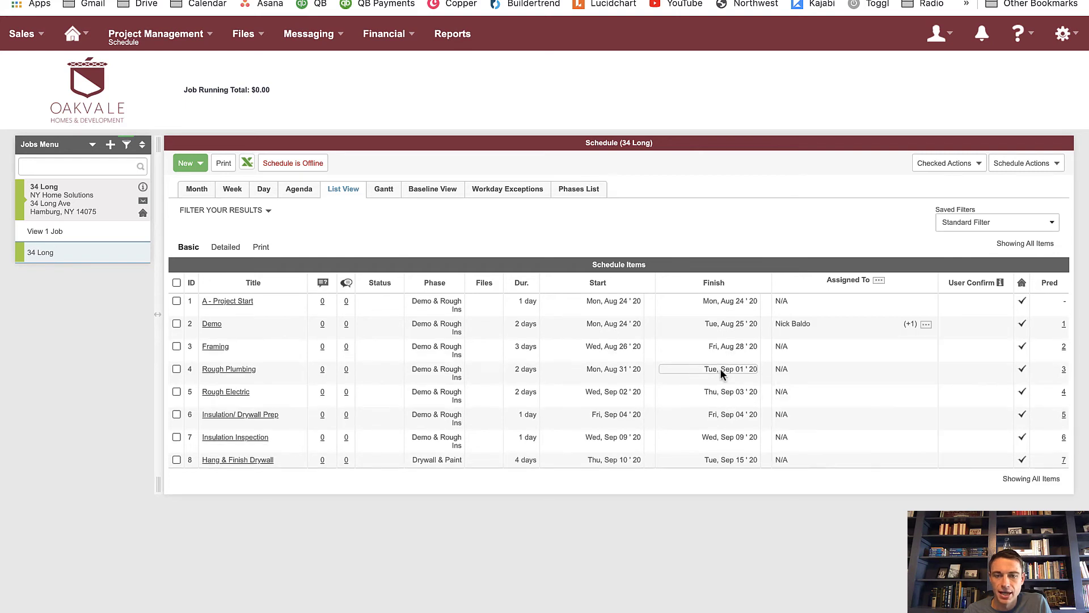
- Assign the same two team members to Insulation/ Drywall Prep
{"action": "left_click", "coordinate": [814, 422]}
{"action": "left_click", "coordinate": [805, 423]}
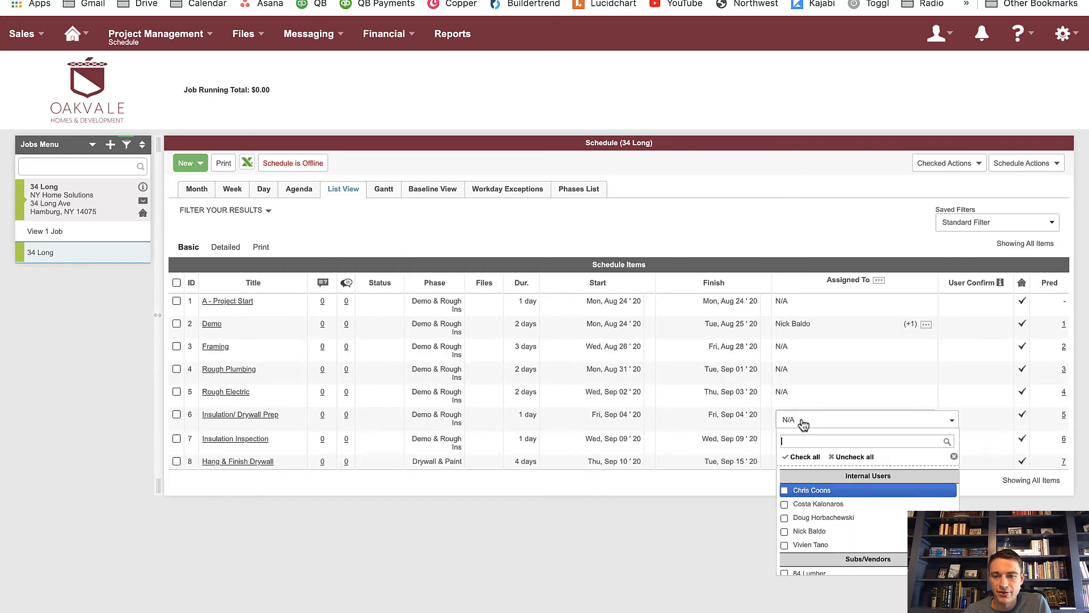
{"action": "right_click", "coordinate": [811, 531]}
{"action": "left_click", "coordinate": [812, 531]}
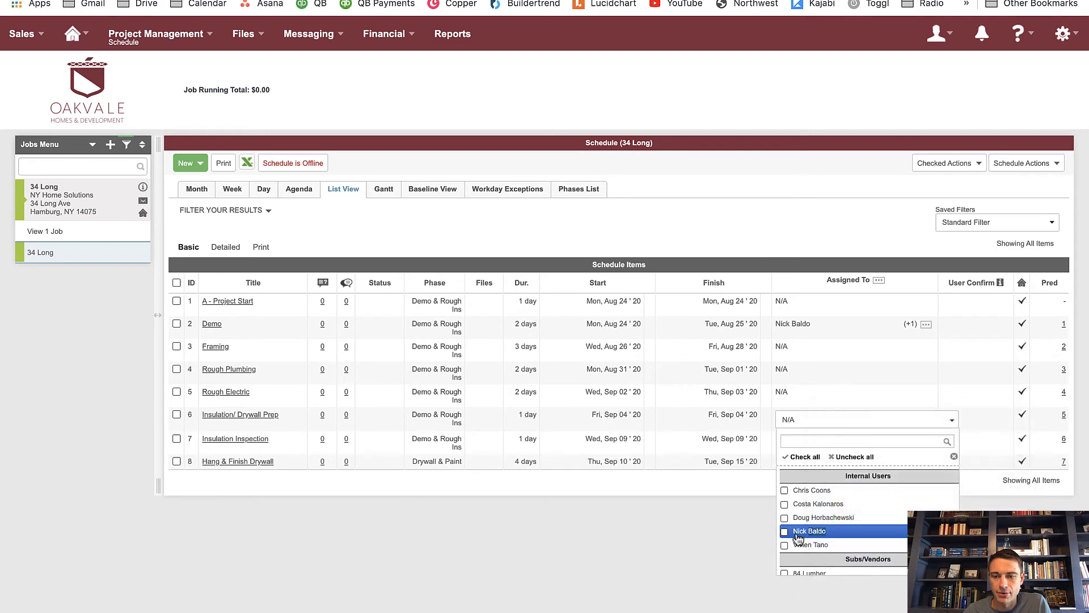
{"action": "left_click", "coordinate": [810, 532]}
{"action": "left_click", "coordinate": [797, 547]}
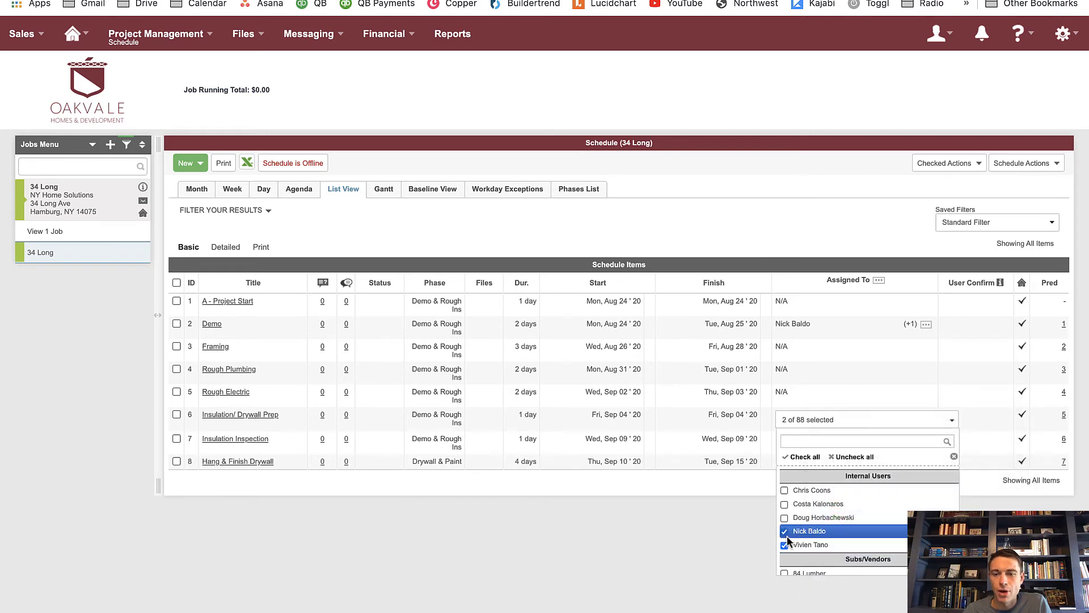
{"action": "left_click", "coordinate": [681, 537]}
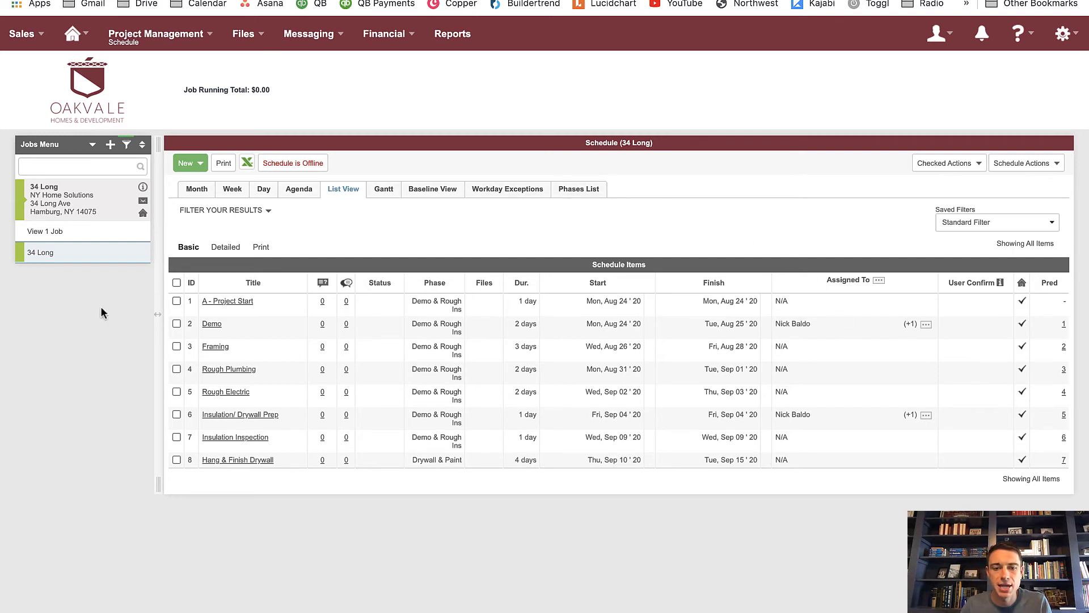
- Switch the schedule back to the August 2020 month view and scroll to see Demo, Framing and Rough Plumbing
{"action": "left_click", "coordinate": [190, 190]}
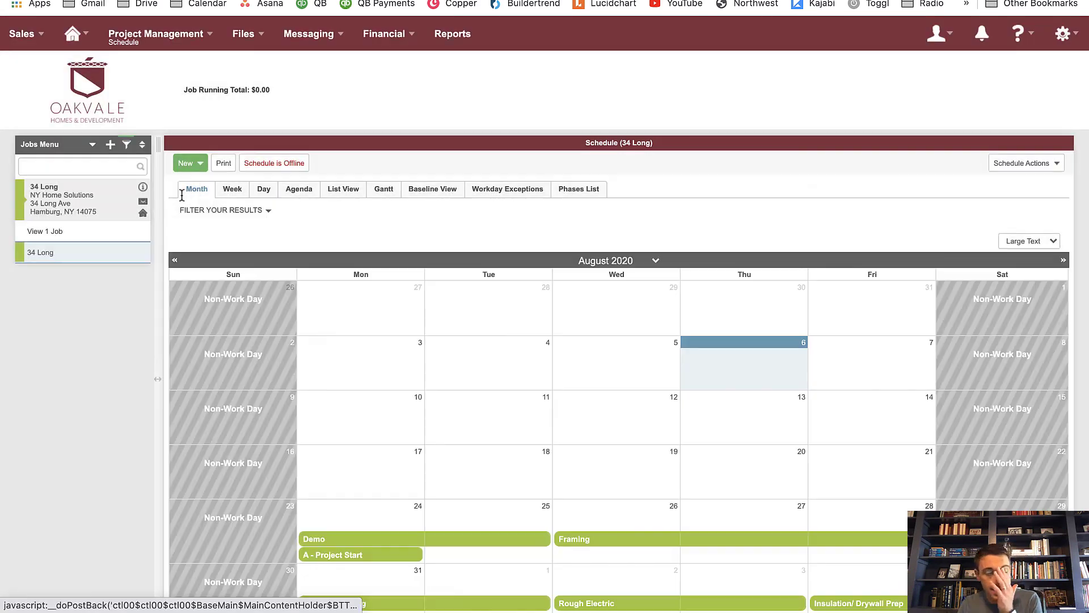
{"action": "scroll", "coordinate": [476, 350], "scroll_direction": "down", "scroll_amount": 3}
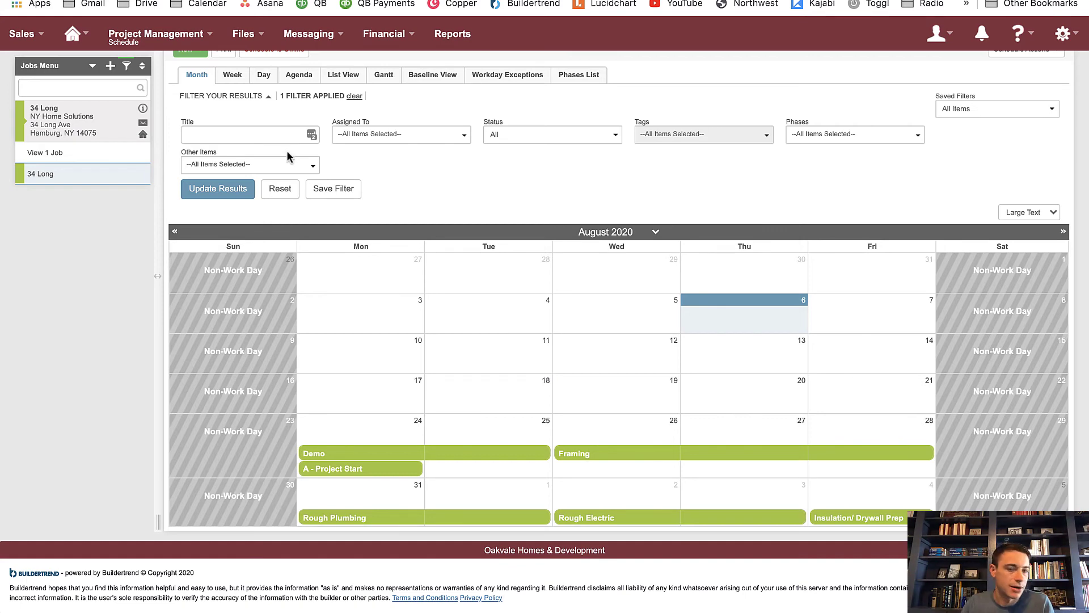
- Filter Assigned To to one team member so only Demo and Insulation/ Drywall Prep remain
{"action": "left_click", "coordinate": [351, 140]}
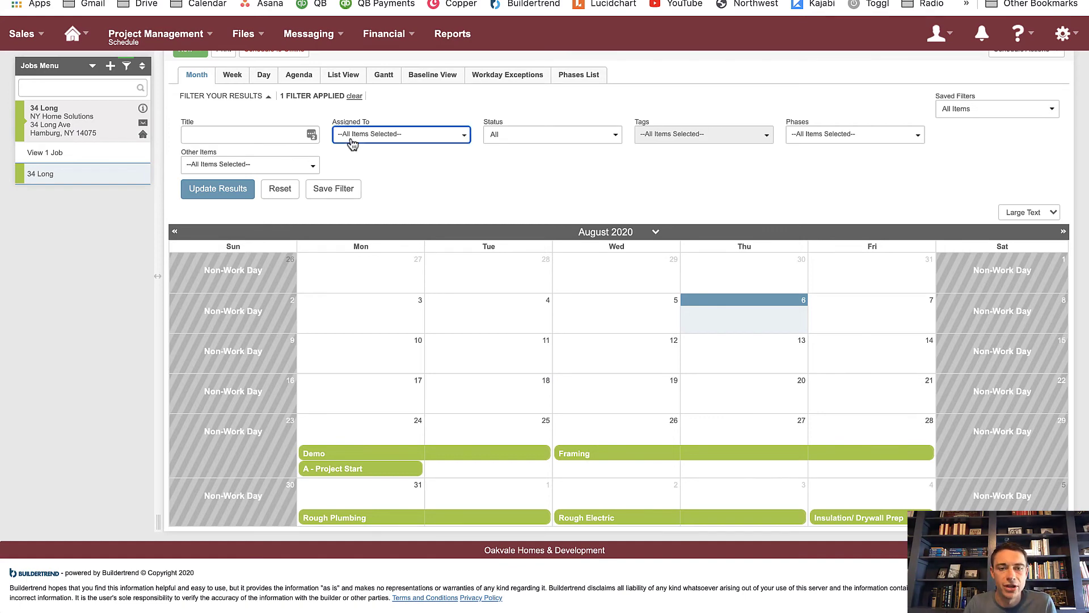
{"action": "left_click", "coordinate": [380, 288]}
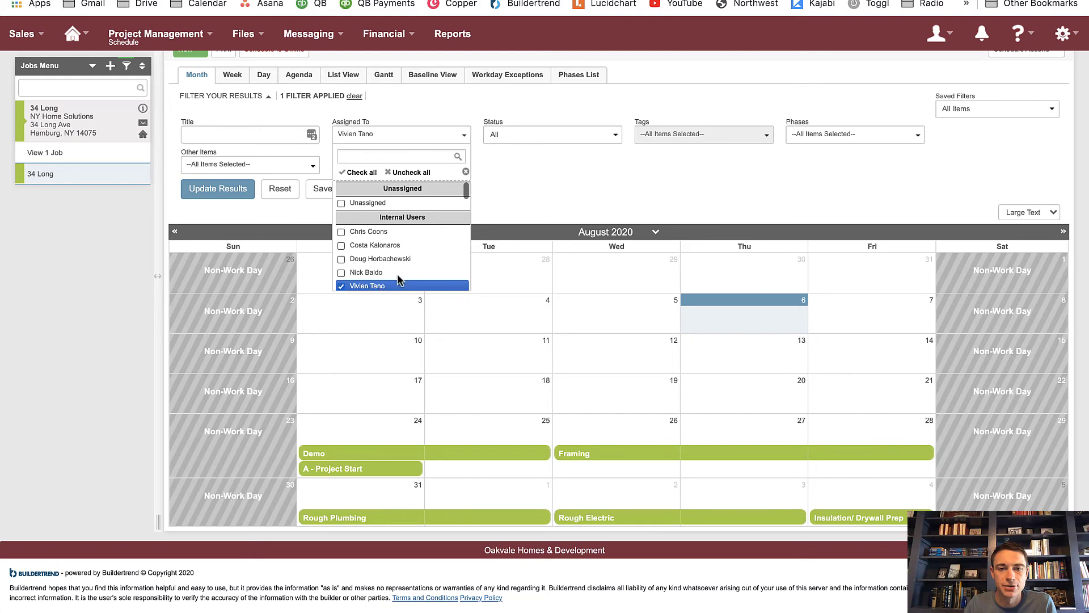
{"action": "left_click", "coordinate": [548, 134]}
{"action": "left_click", "coordinate": [548, 189]}
{"action": "left_click", "coordinate": [230, 191]}
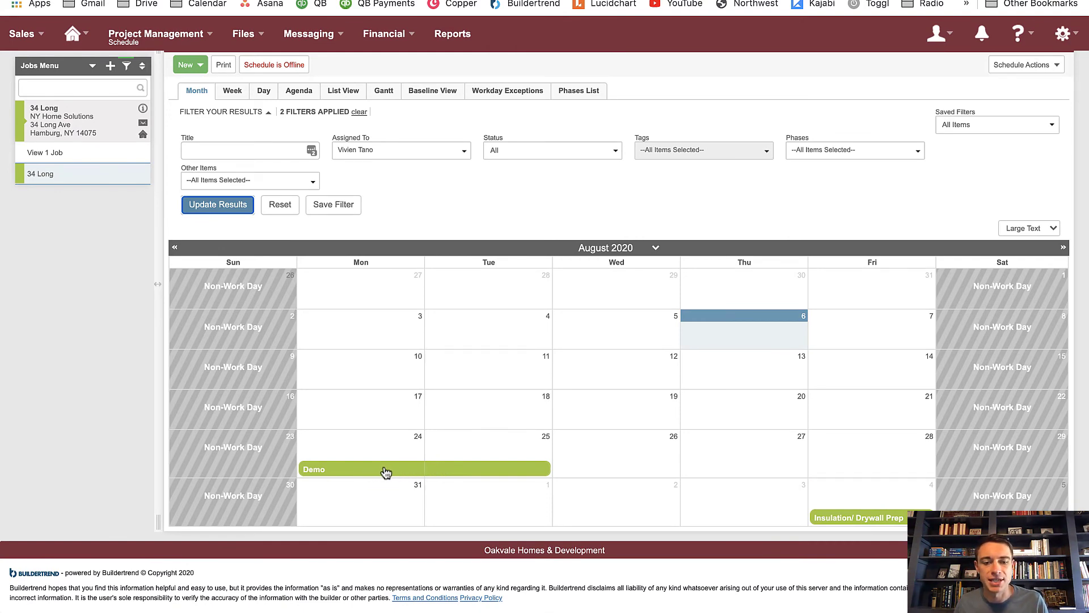
{"action": "mouse_move", "coordinate": [441, 474]}
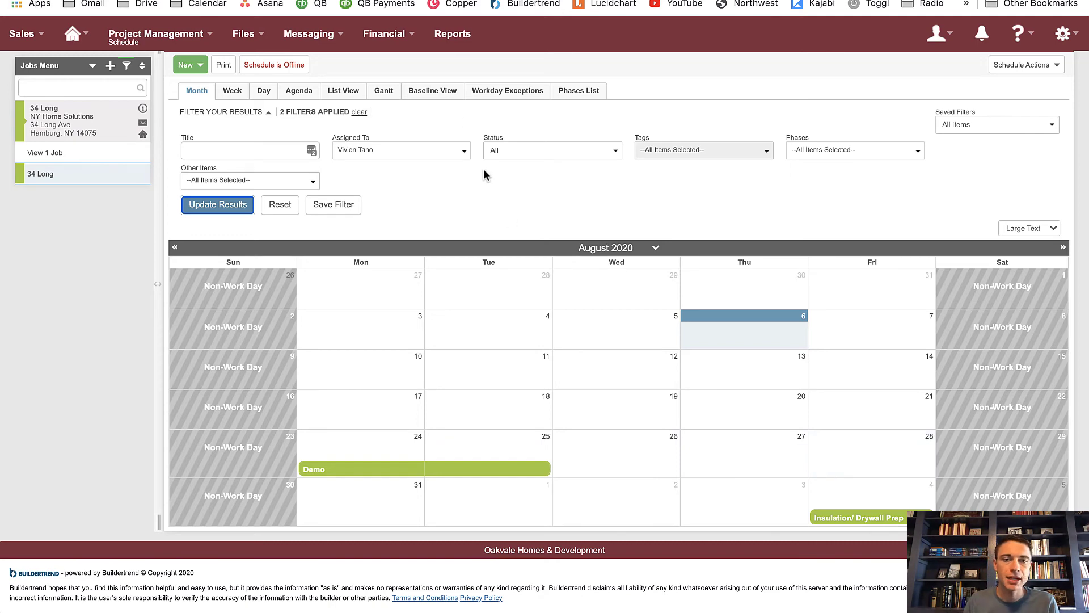
{"action": "left_click", "coordinate": [437, 220]}
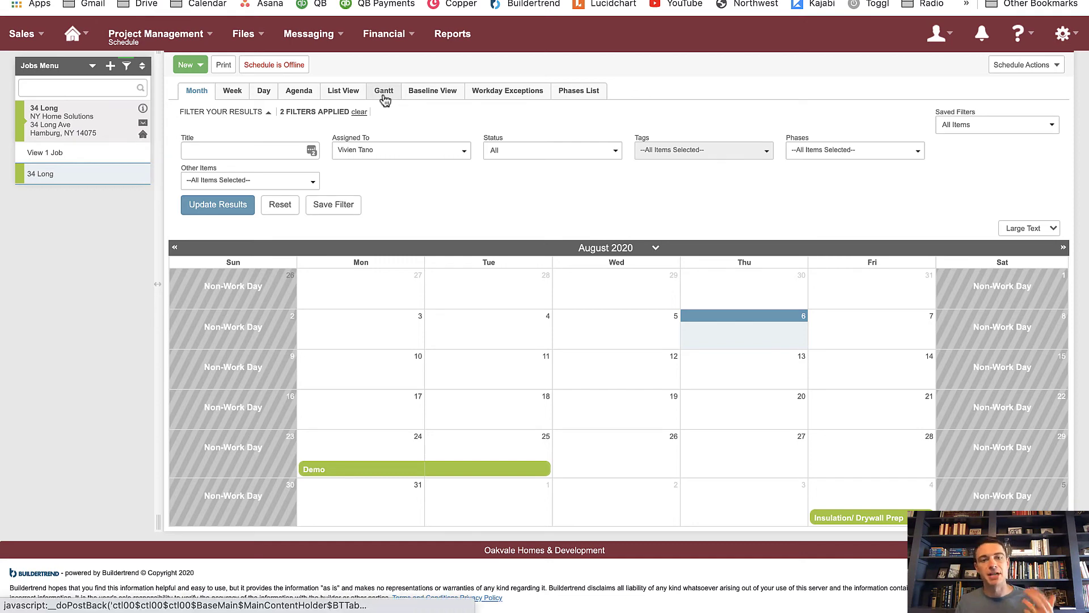
- Switch to the Gantt chart and expand the Demo & Rough Ins and Drywall & Paint phases
{"action": "left_click", "coordinate": [384, 96]}
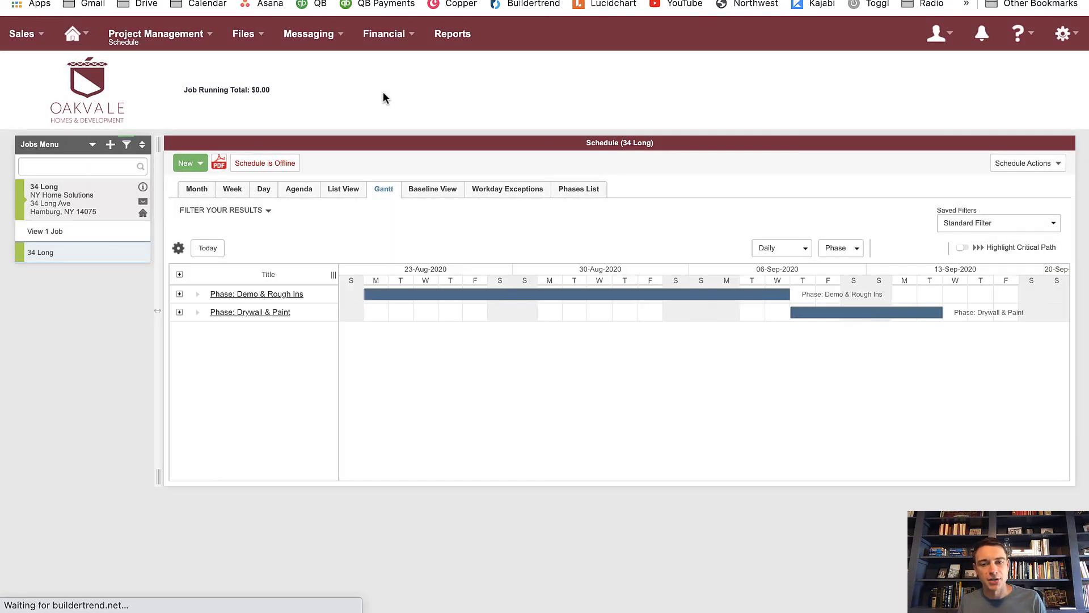
{"action": "left_click", "coordinate": [179, 294]}
{"action": "left_click", "coordinate": [180, 440]}
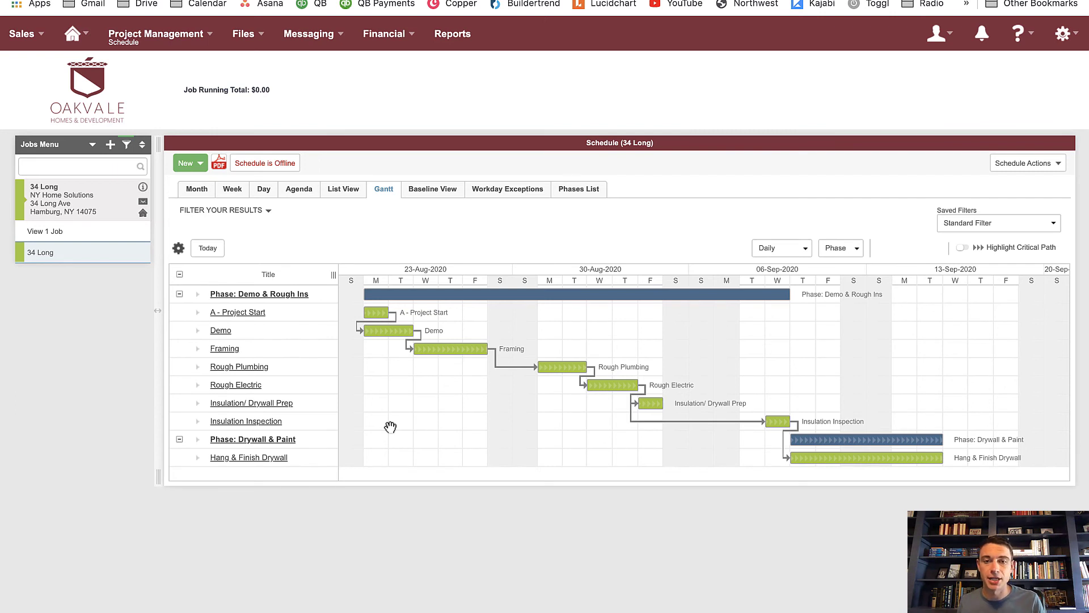
{"action": "mouse_move", "coordinate": [384, 34]}
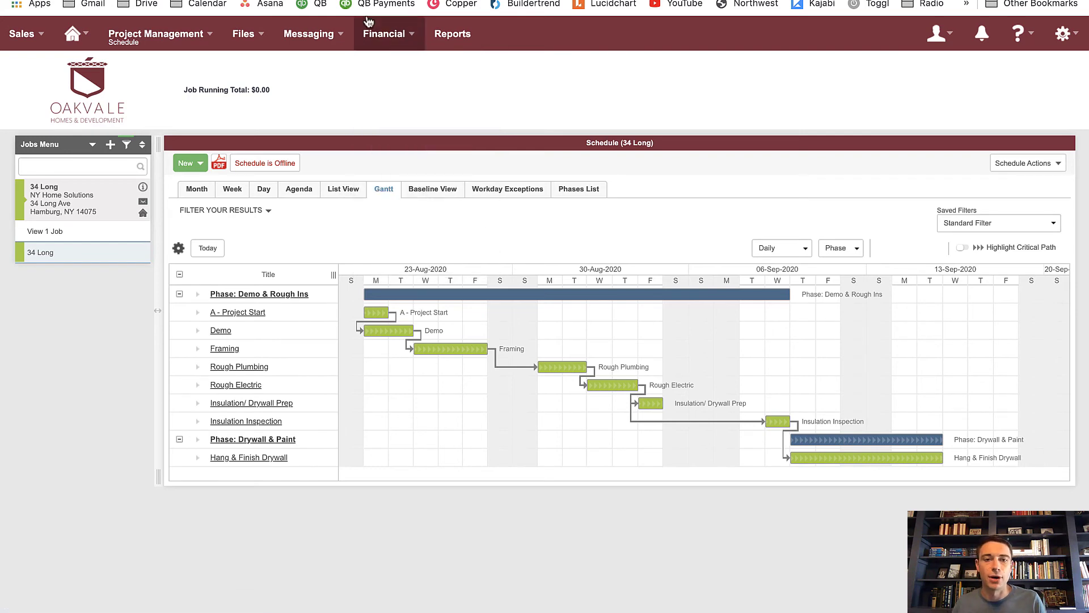
- Start a new owner invoice titled 'Drywall Complete'
{"action": "left_click", "coordinate": [475, 208]}
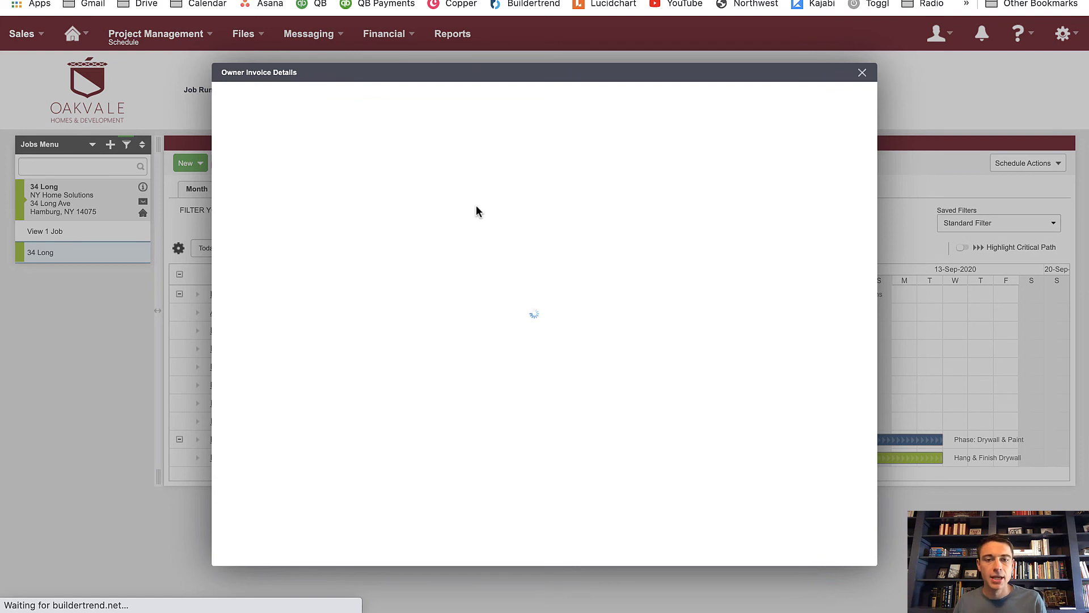
{"action": "left_click", "coordinate": [347, 183]}
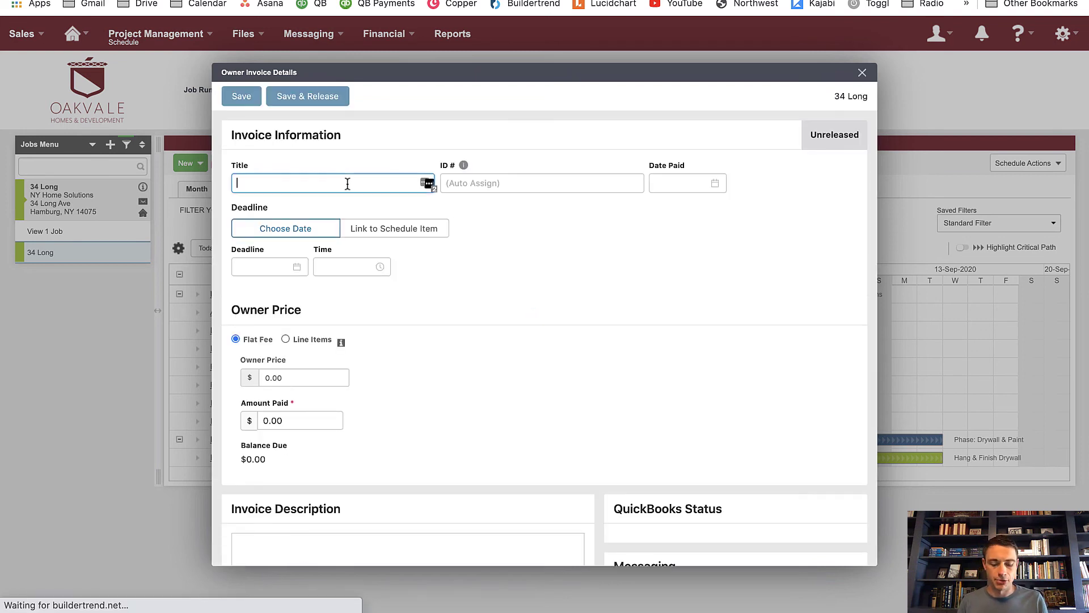
{"action": "type", "text": "Projec"}
{"action": "key", "text": "ctrl+a"}
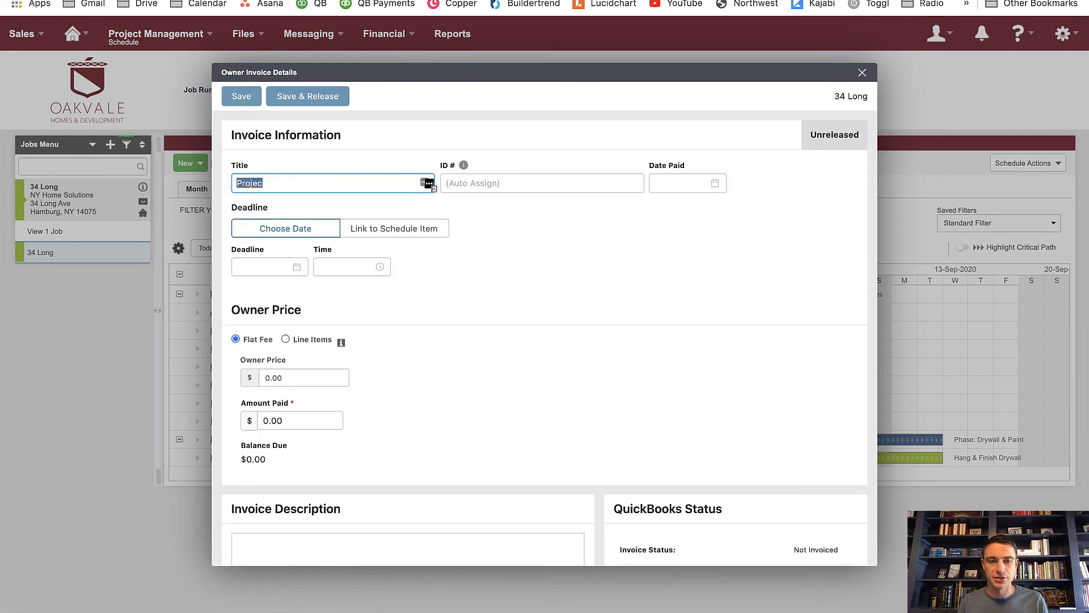
{"action": "type", "text": "Drywall Complete"}
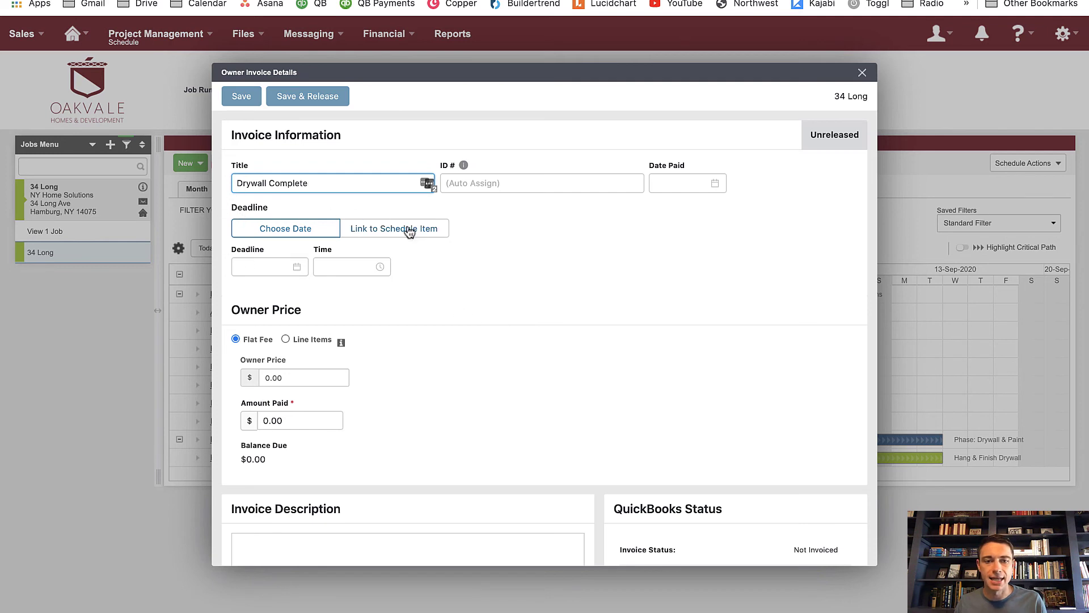
- Link the invoice deadline to Hang & Finish Drywall, 0 days after it ends
{"action": "left_click", "coordinate": [268, 268]}
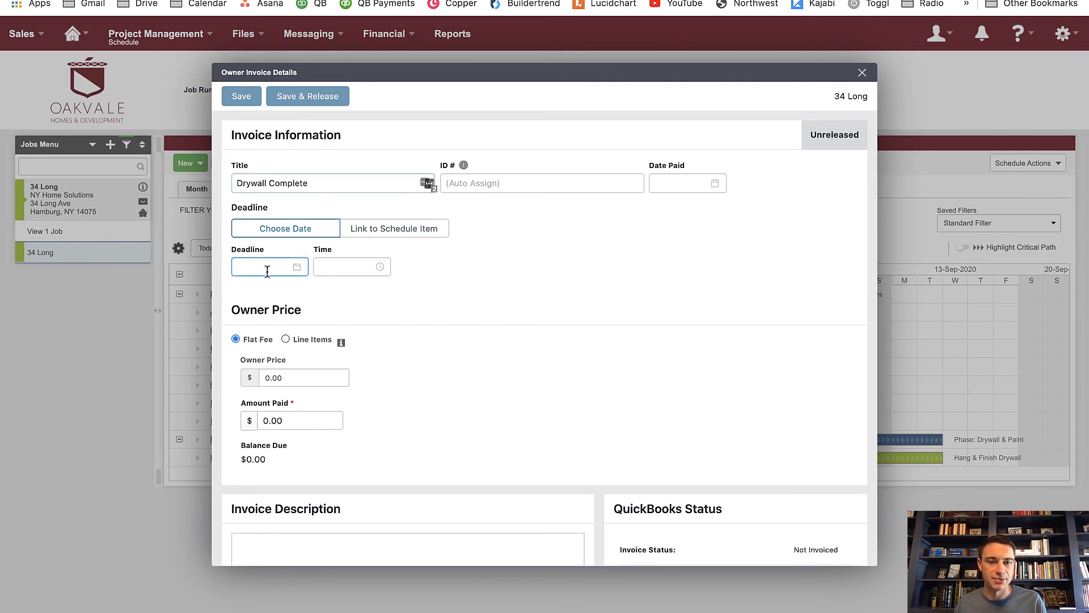
{"action": "left_click", "coordinate": [414, 230]}
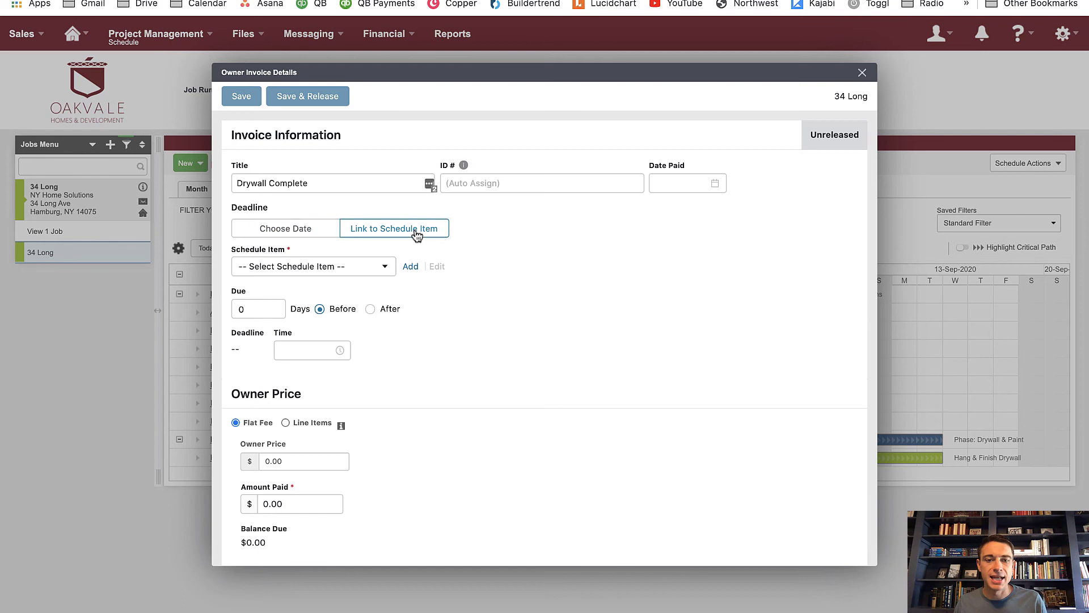
{"action": "left_click", "coordinate": [314, 267]}
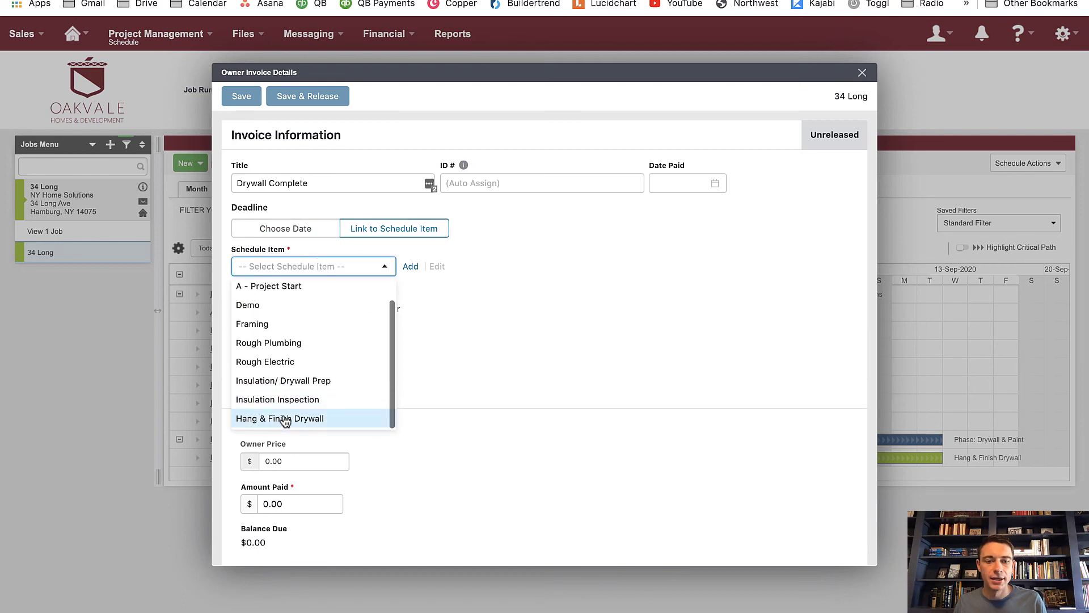
{"action": "left_click", "coordinate": [284, 419]}
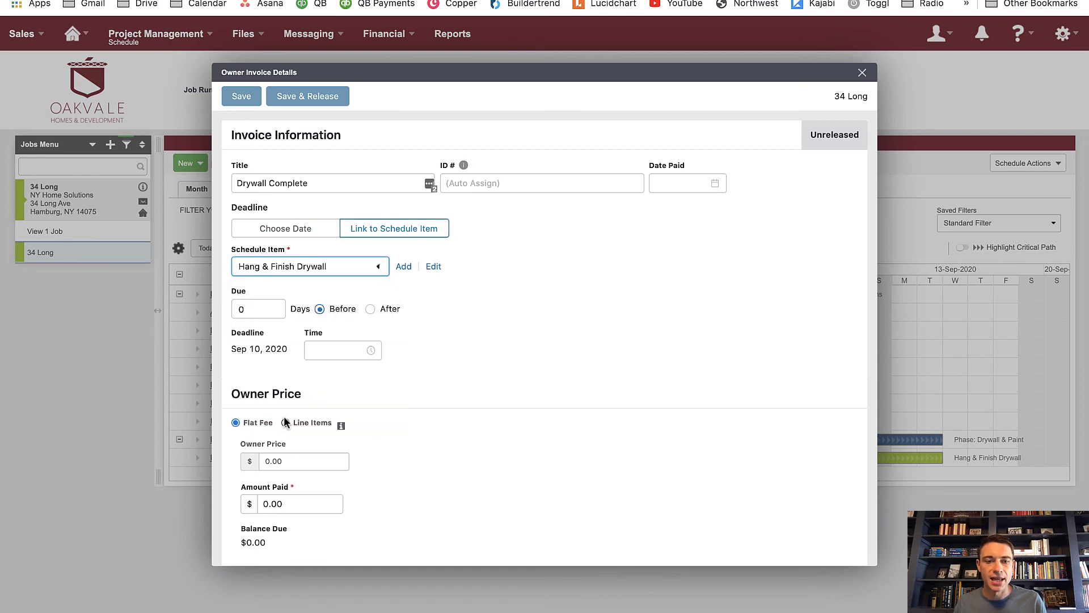
{"action": "left_click", "coordinate": [367, 310]}
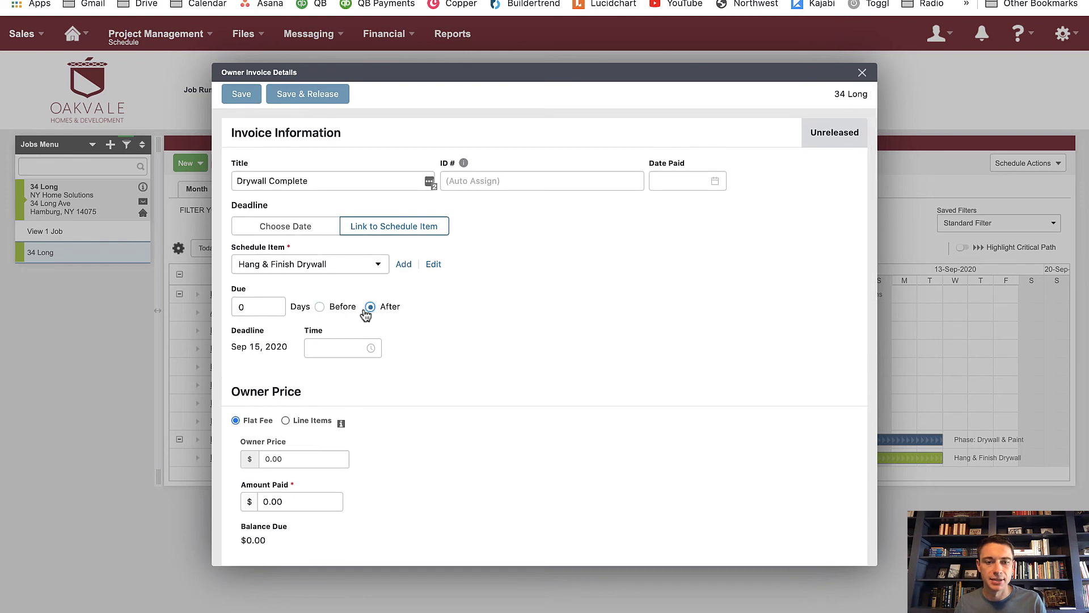
- Enter a flat owner price of $1,200.00
{"action": "scroll", "coordinate": [554, 415], "scroll_direction": "down", "scroll_amount": 2}
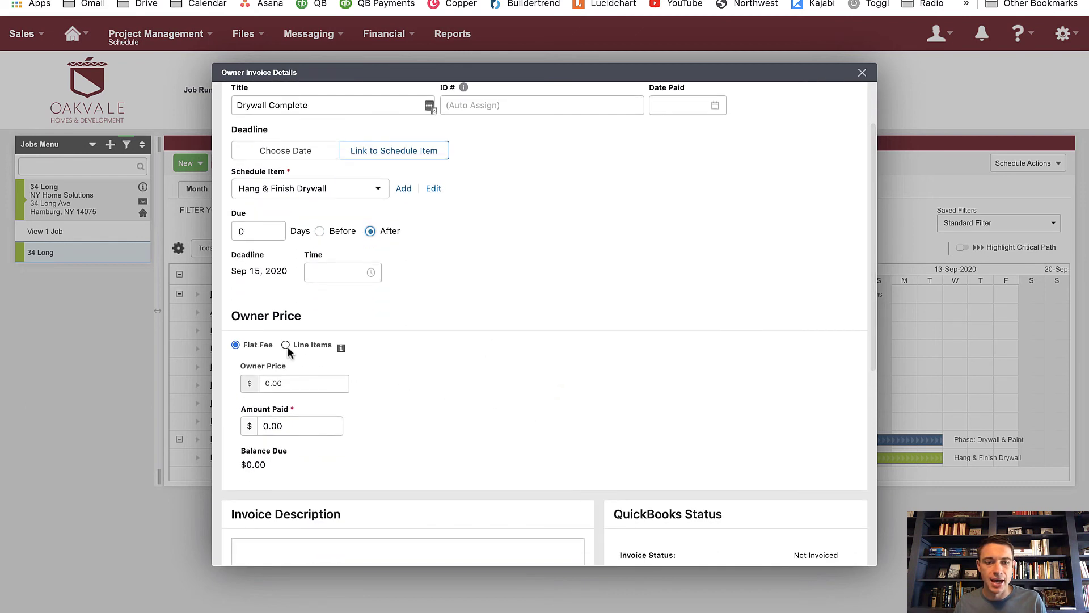
{"action": "left_click", "coordinate": [288, 381]}
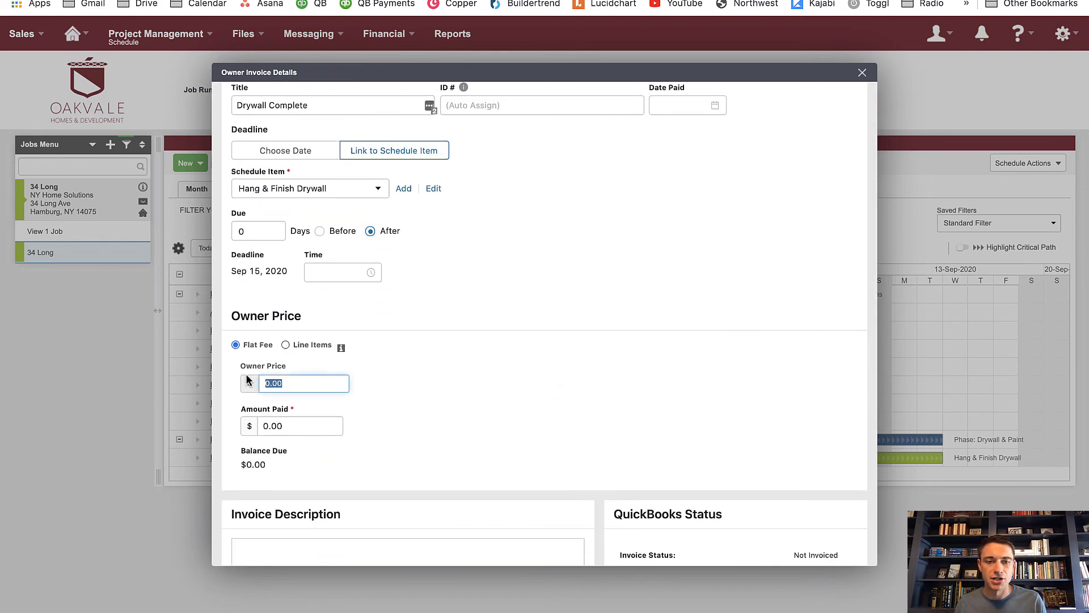
{"action": "type", "text": "1200"}
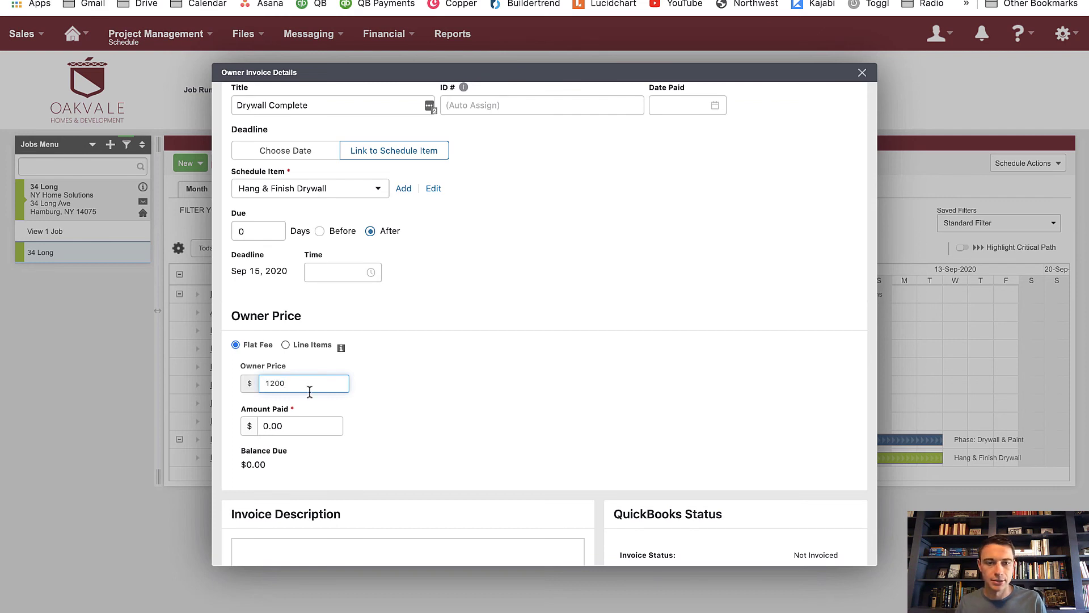
{"action": "left_click", "coordinate": [501, 370]}
- Save and release the invoice to the owner, then close it
{"action": "scroll", "coordinate": [501, 372], "scroll_direction": "down", "scroll_amount": 5}
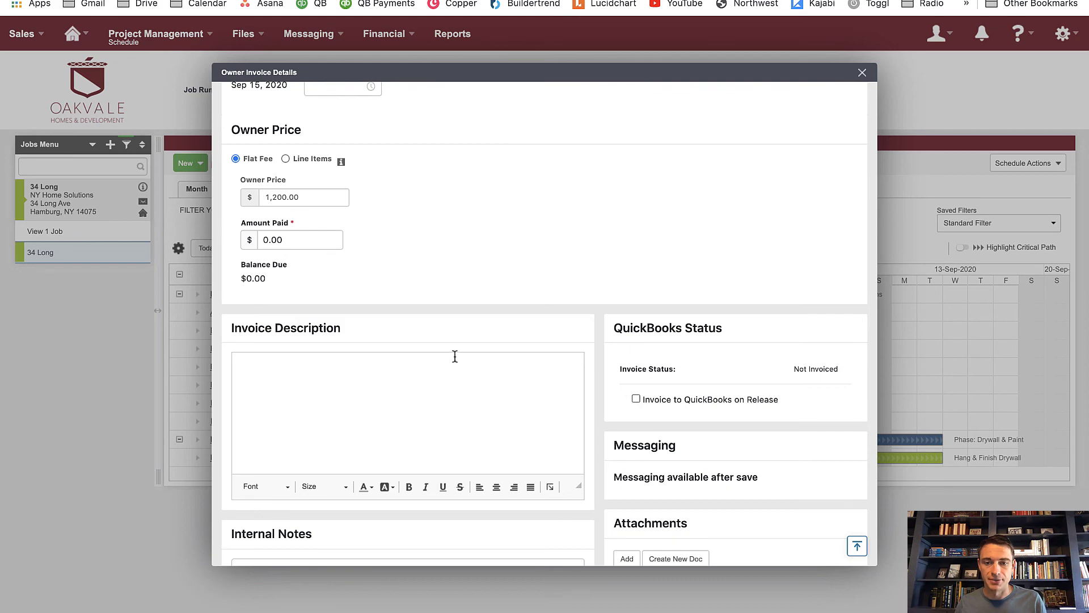
{"action": "scroll", "coordinate": [454, 355], "scroll_direction": "down", "scroll_amount": 3}
{"action": "scroll", "coordinate": [454, 355], "scroll_direction": "up", "scroll_amount": 8}
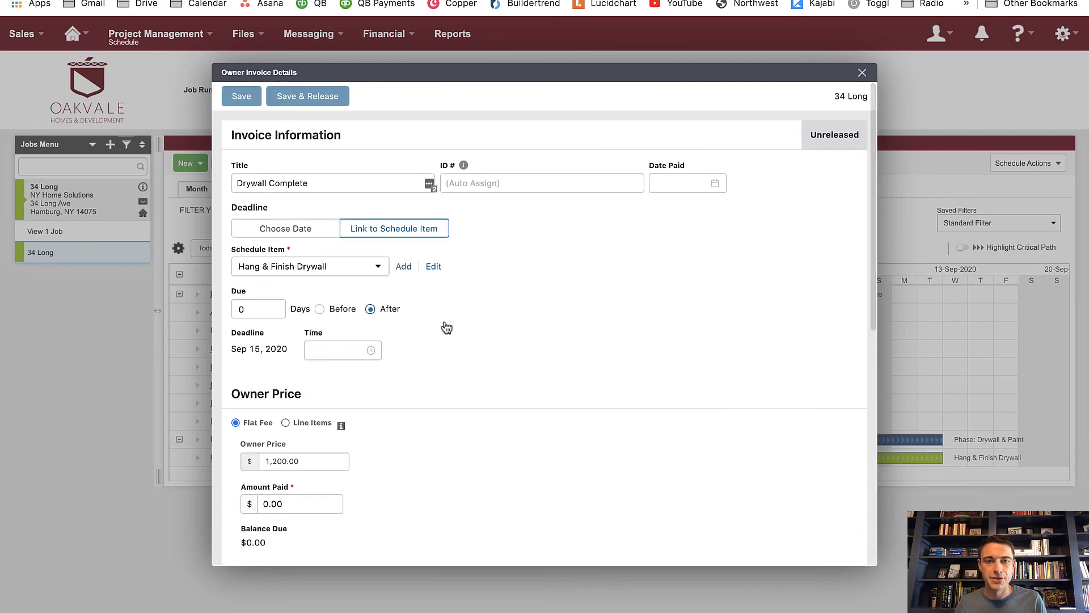
{"action": "left_click", "coordinate": [302, 98]}
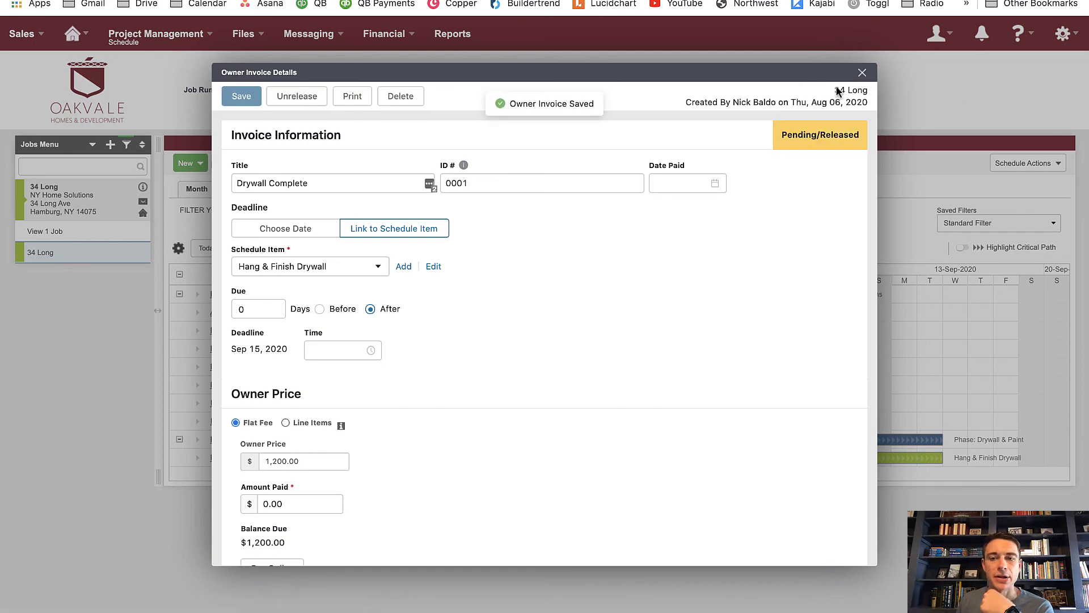
{"action": "left_click", "coordinate": [862, 73]}
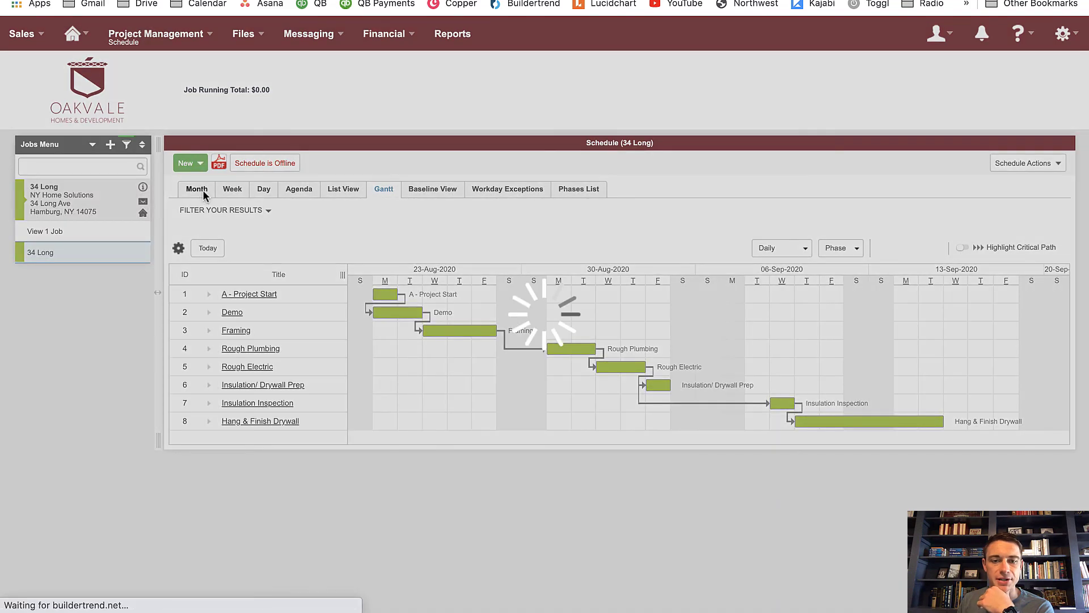
- Show the month calendar for September 2020, with Drywall Complete due on the 15th
{"action": "left_click", "coordinate": [203, 190]}
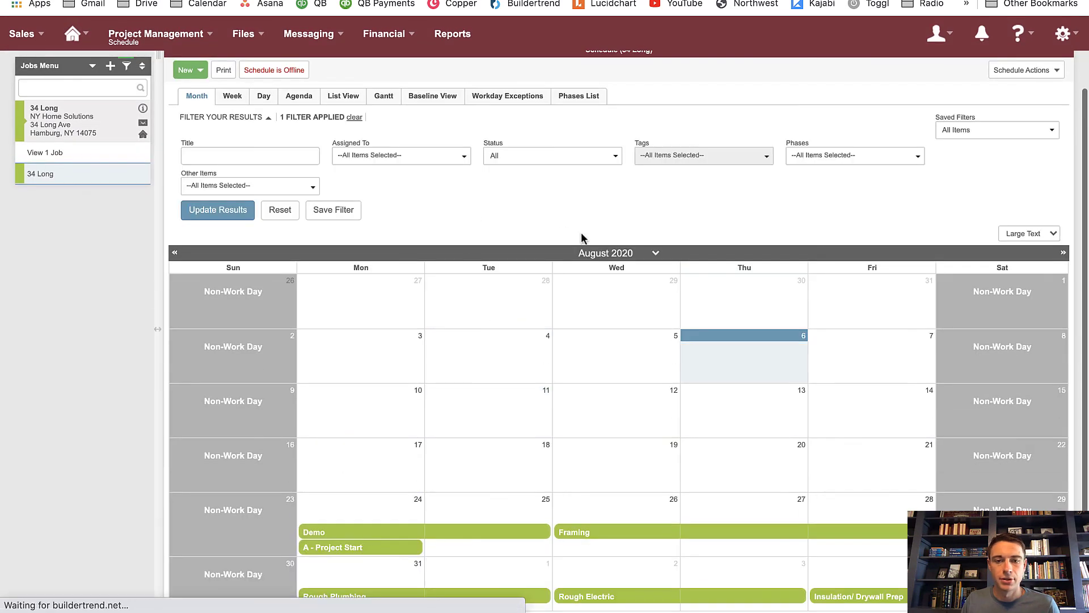
{"action": "left_click", "coordinate": [598, 253]}
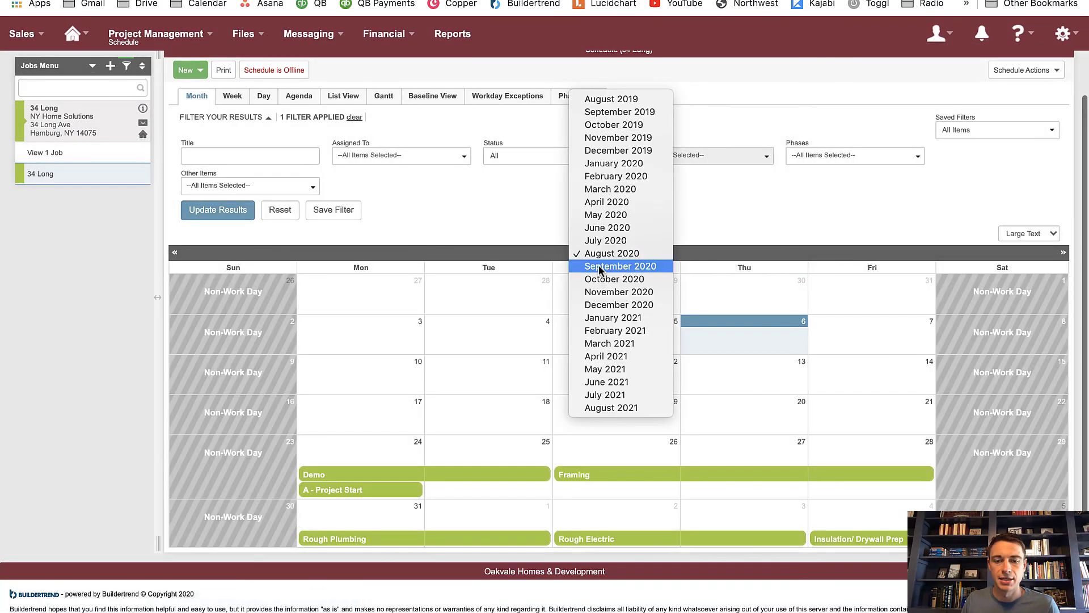
{"action": "left_click", "coordinate": [598, 266]}
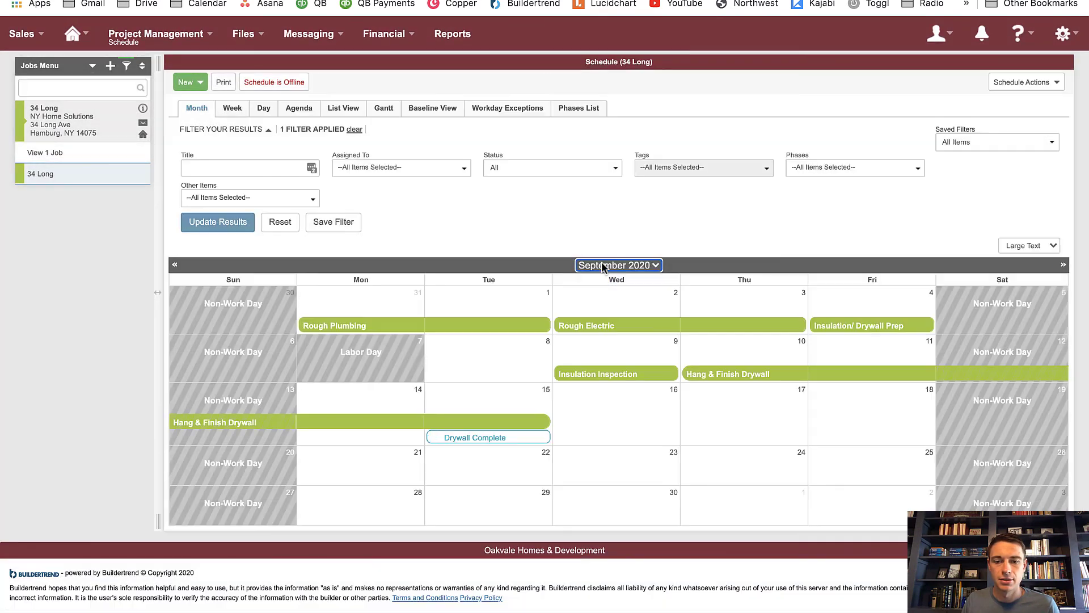
{"action": "mouse_move", "coordinate": [489, 444]}
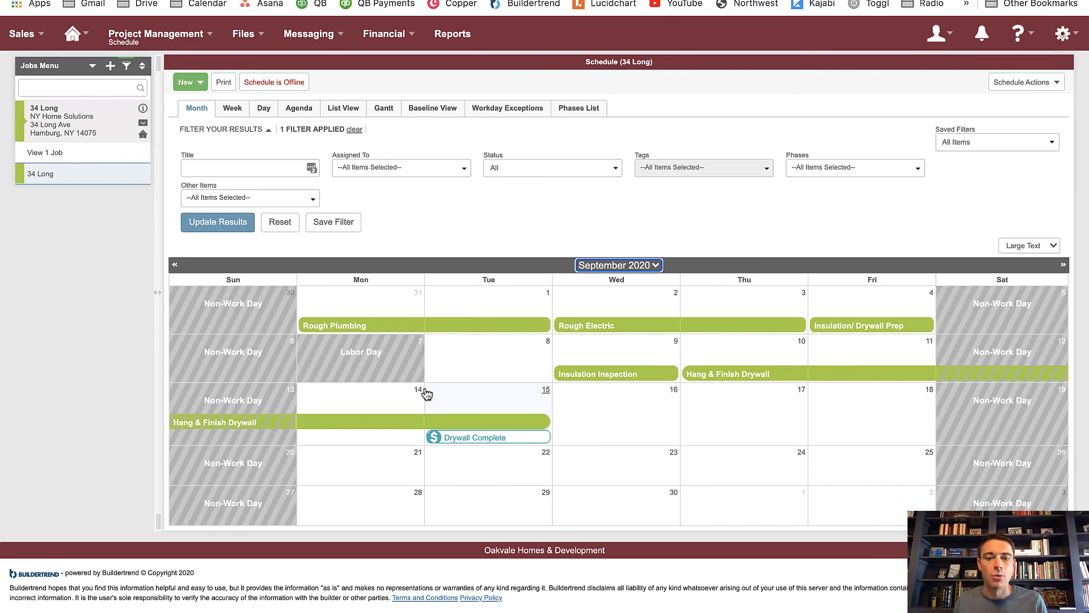
{"action": "mouse_move", "coordinate": [614, 377]}
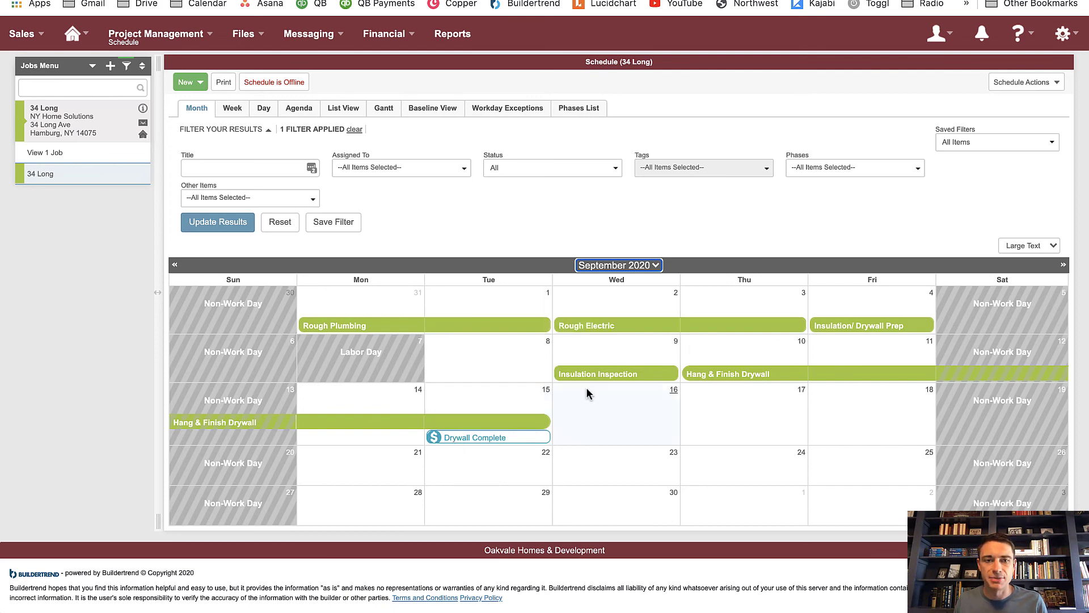
{"action": "scroll", "coordinate": [544, 418], "scroll_direction": "up", "scroll_amount": 2}
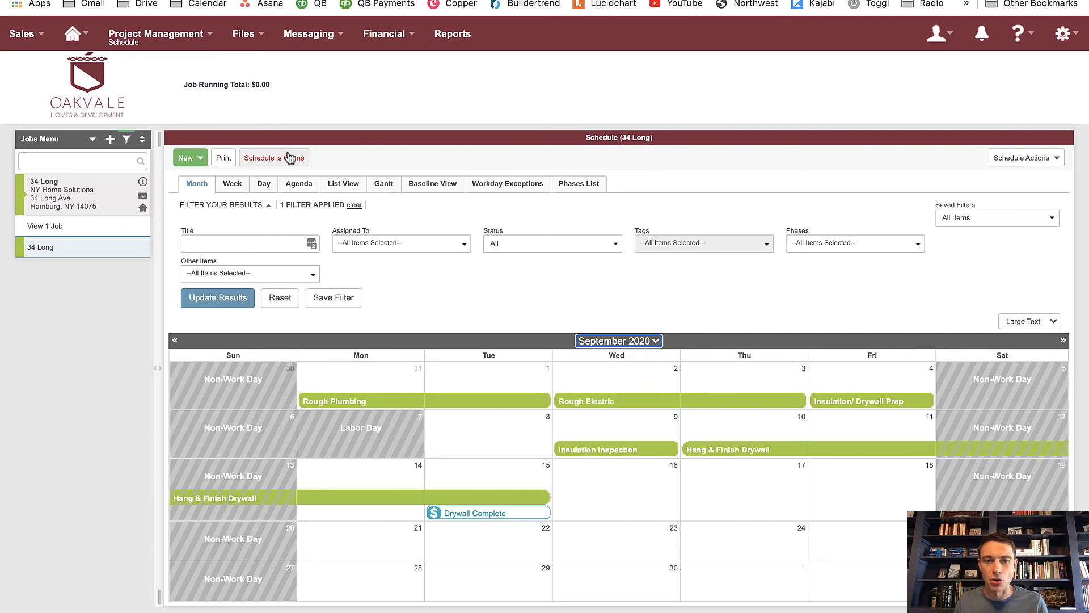
- Drag Insulation Inspection from Wed 9 to Fri 11, moving the Drywall Complete deadline to Sep 17
{"action": "left_click_drag", "start_coordinate": [620, 452], "coordinate": [872, 435]}
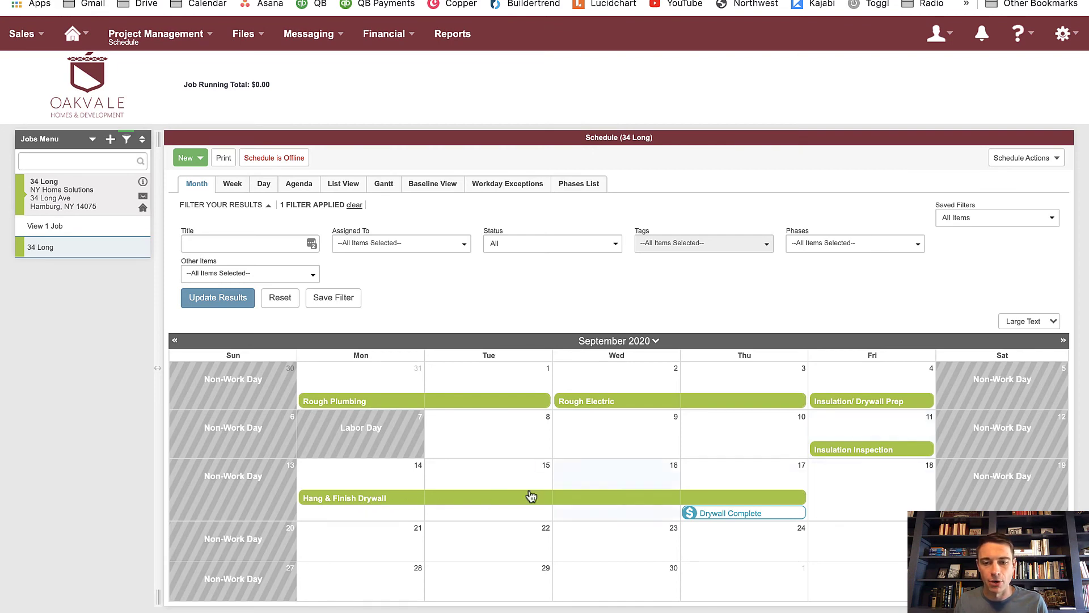
{"action": "mouse_move", "coordinate": [742, 520]}
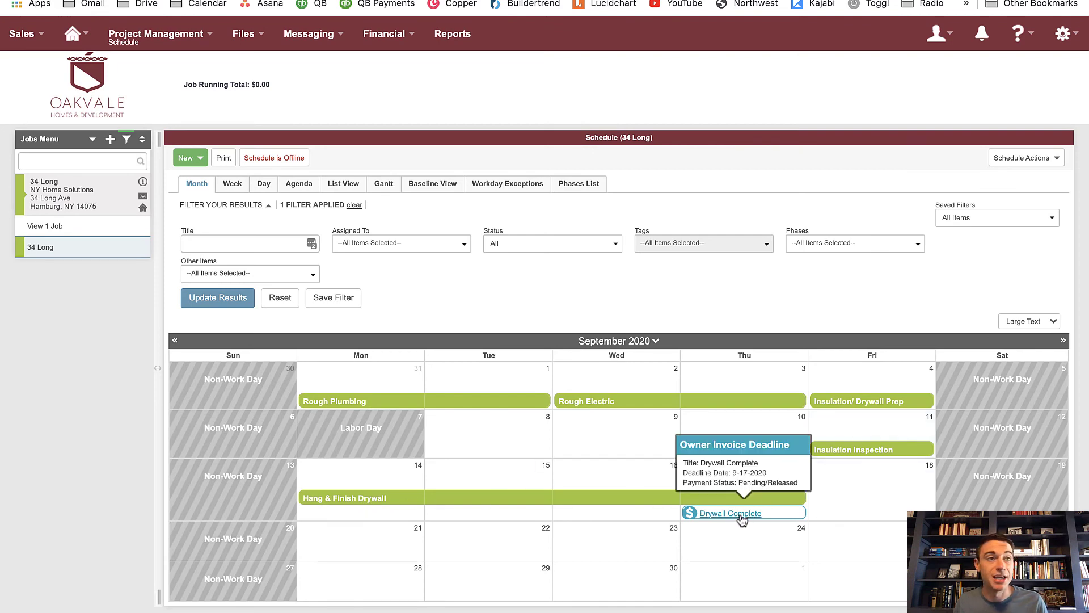